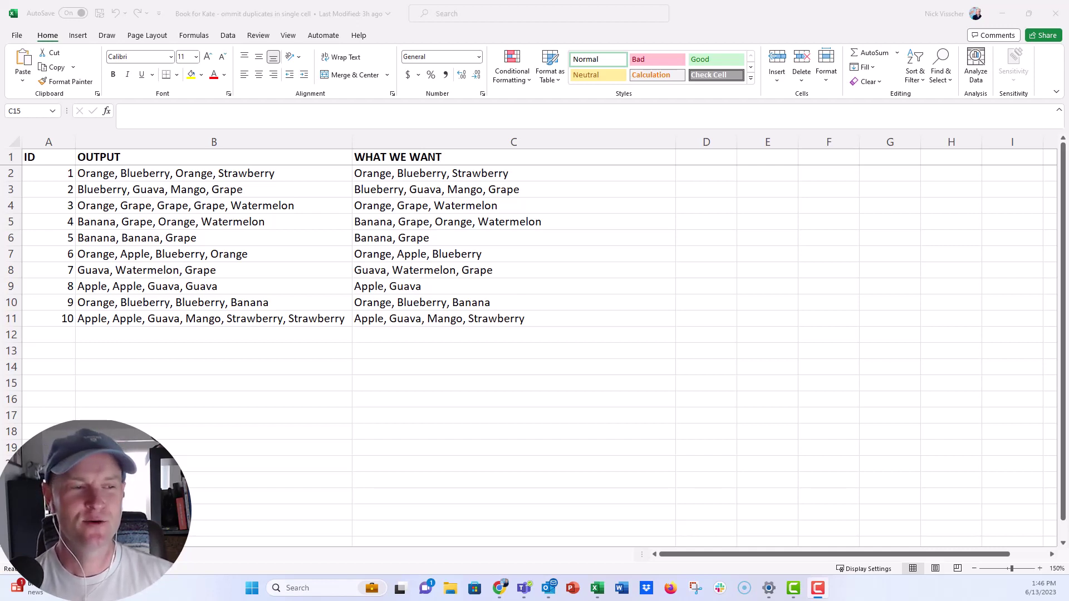
- Look over the ID, OUTPUT and WHAT WE WANT columns of the table
{"action": "left_click", "coordinate": [246, 336]}
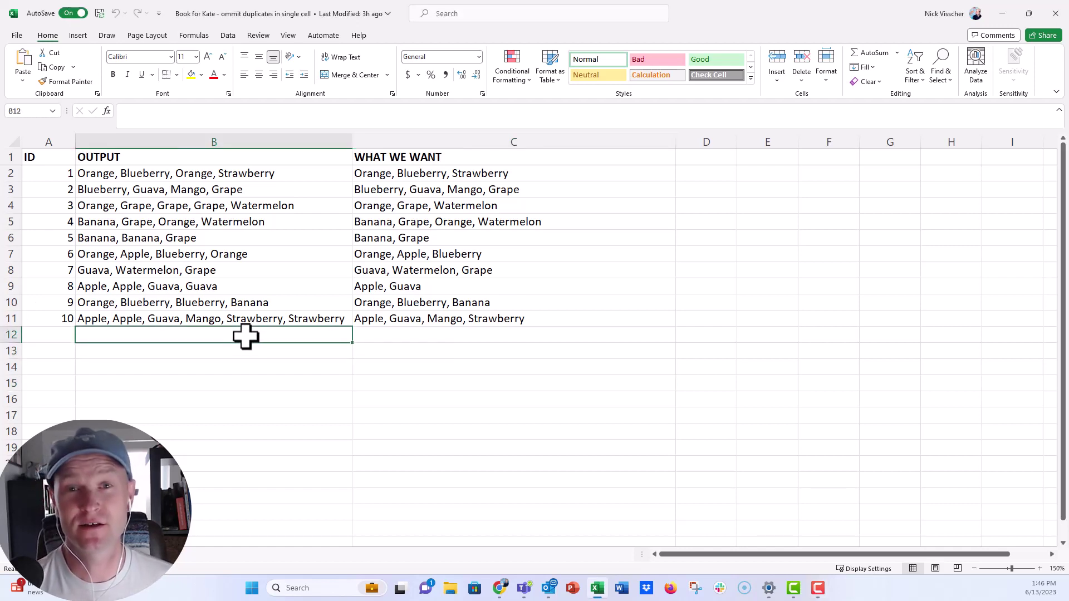
{"action": "key", "text": "Left"}
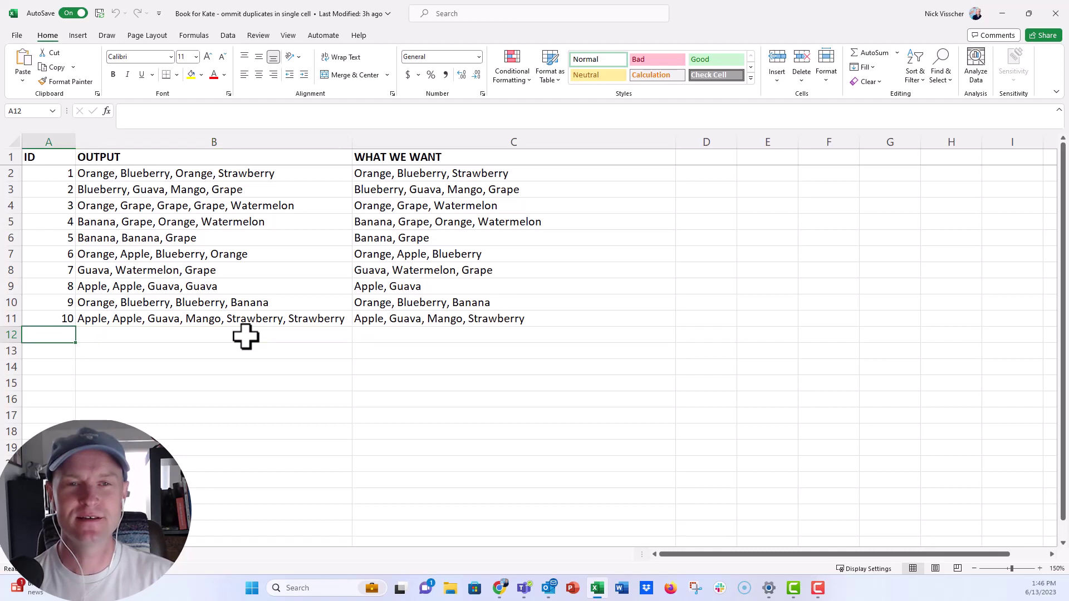
{"action": "key", "text": "Up"}
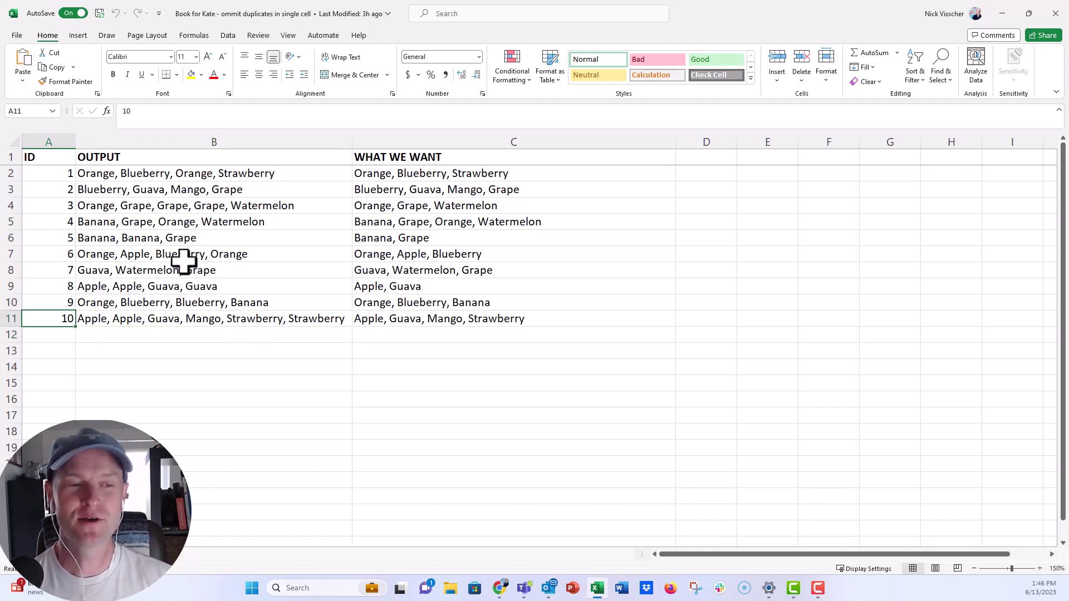
{"action": "left_click", "coordinate": [99, 173]}
{"action": "left_click", "coordinate": [56, 175]}
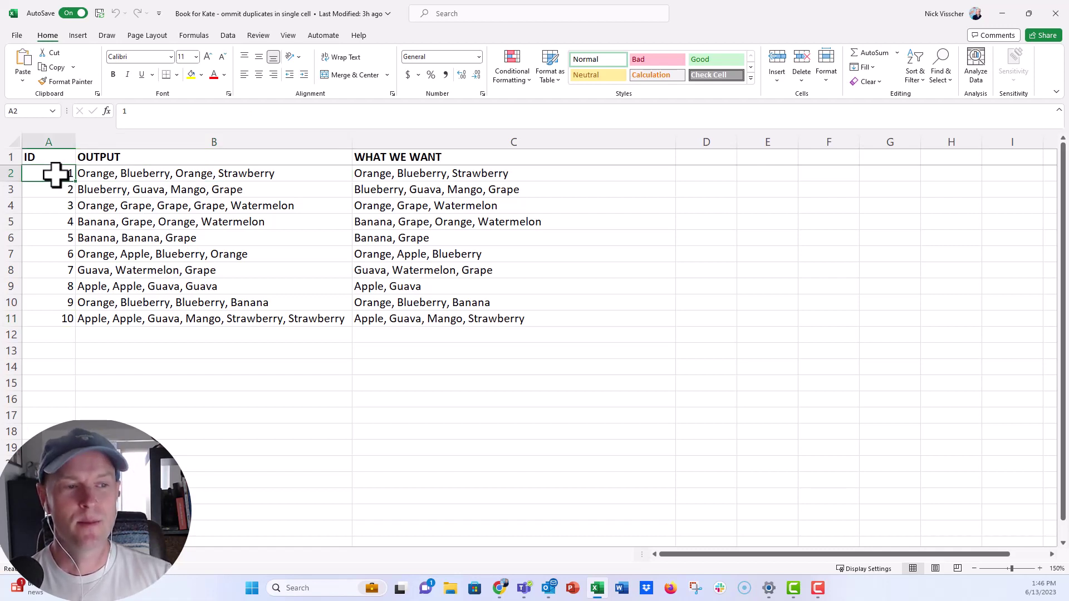
{"action": "left_click_drag", "start_coordinate": [317, 174], "coordinate": [307, 315]}
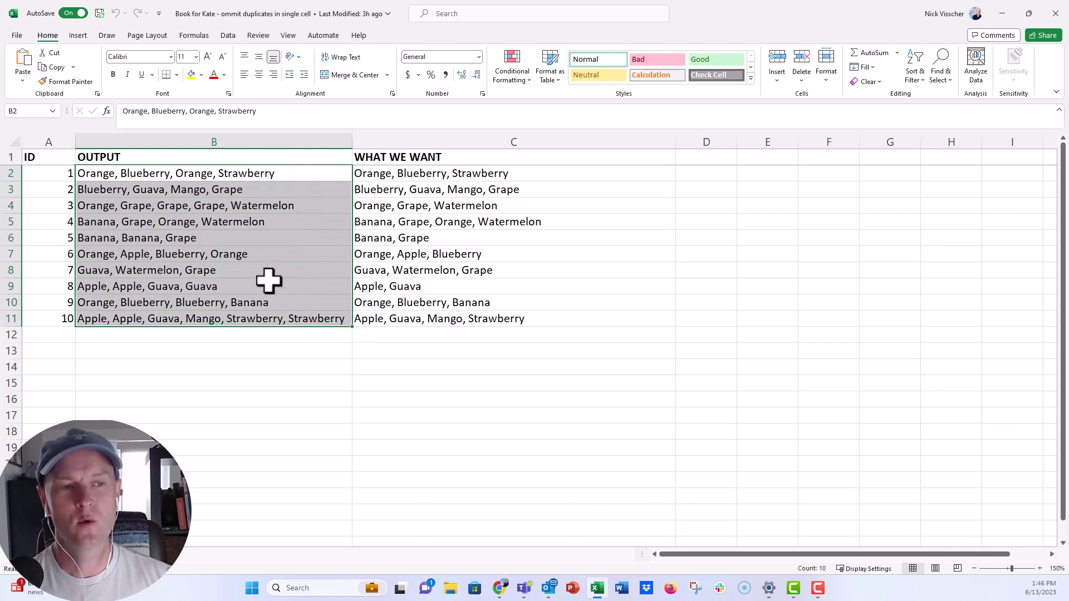
{"action": "left_click", "coordinate": [159, 177]}
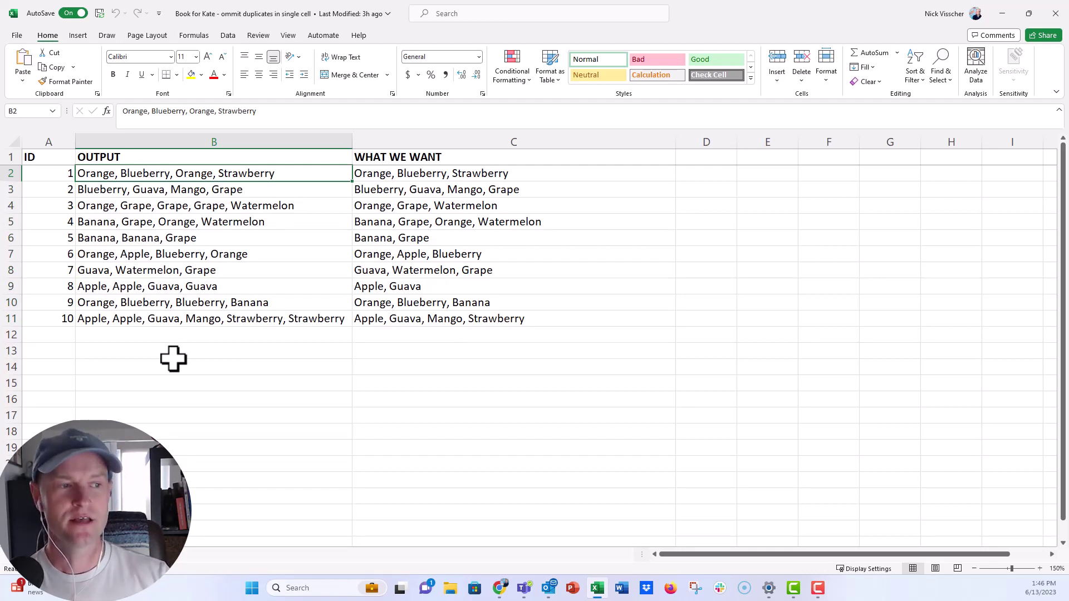
{"action": "left_click_drag", "start_coordinate": [323, 172], "coordinate": [310, 320]}
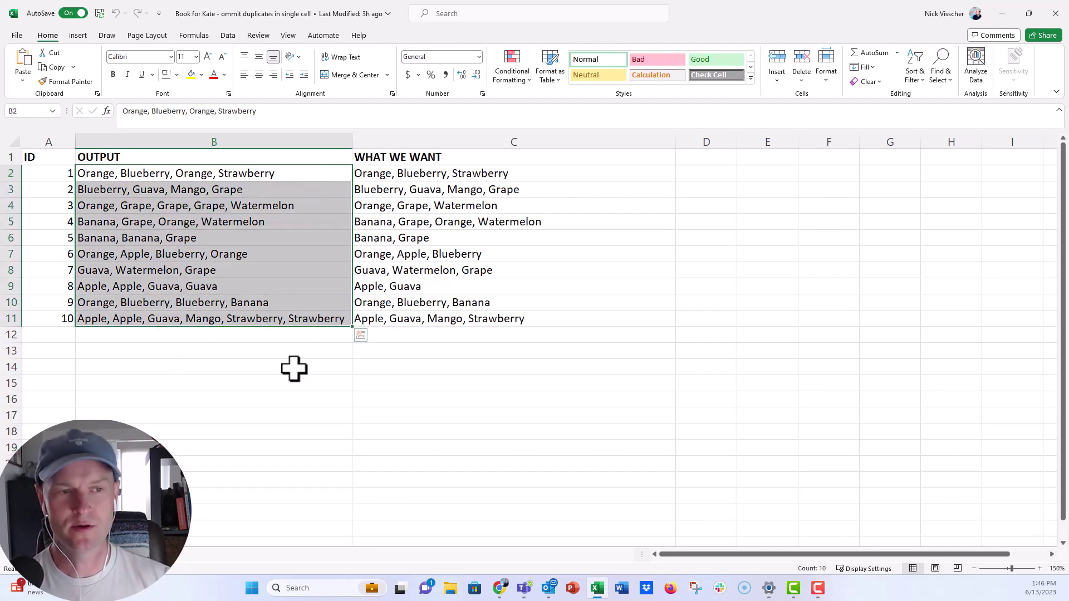
{"action": "left_click", "coordinate": [105, 177]}
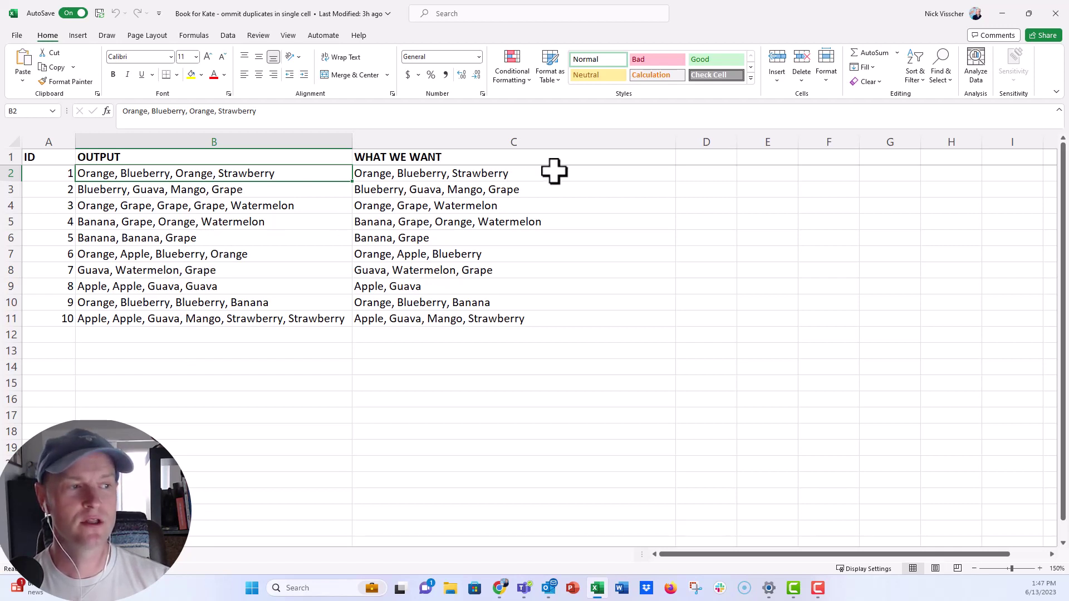
{"action": "left_click_drag", "start_coordinate": [553, 170], "coordinate": [541, 316]}
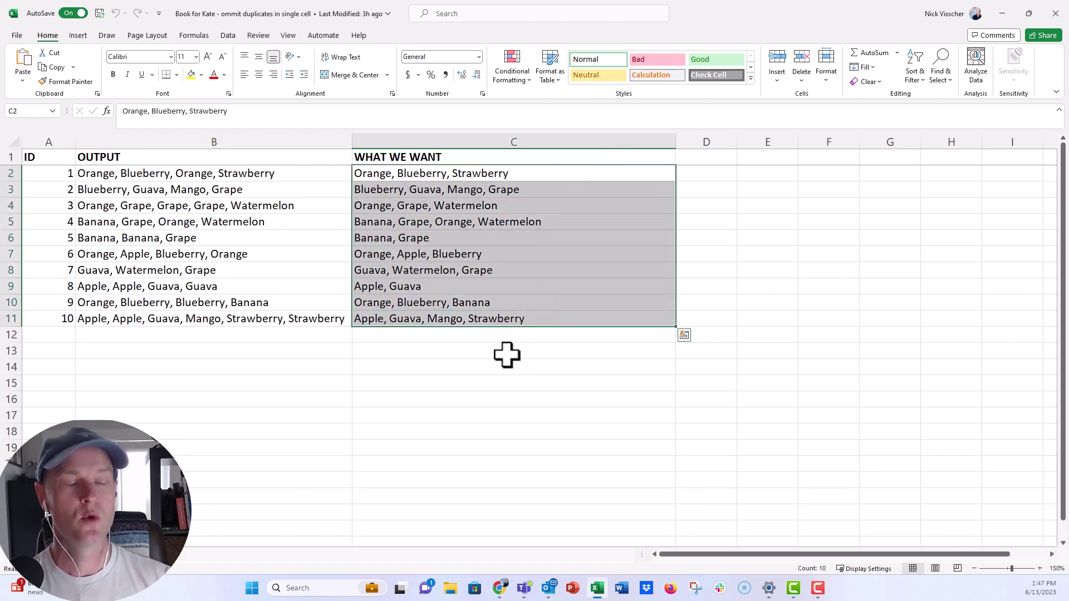
{"action": "left_click", "coordinate": [416, 173]}
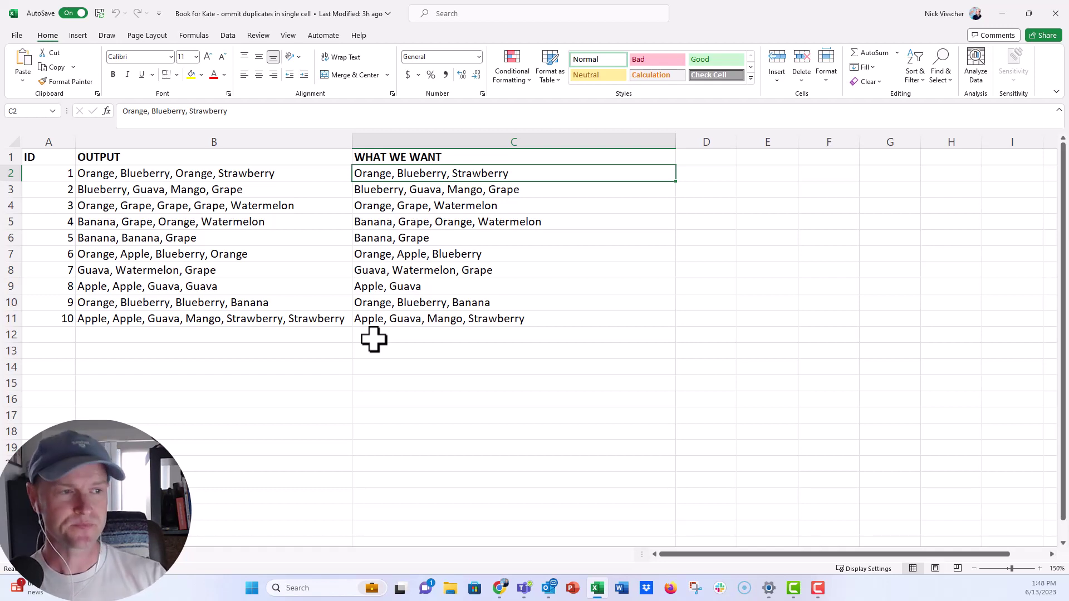
- Clear the contents of the WHAT WE WANT column, C1:C11
{"action": "left_click_drag", "start_coordinate": [370, 156], "coordinate": [384, 319]}
{"action": "key", "text": "Delete"}
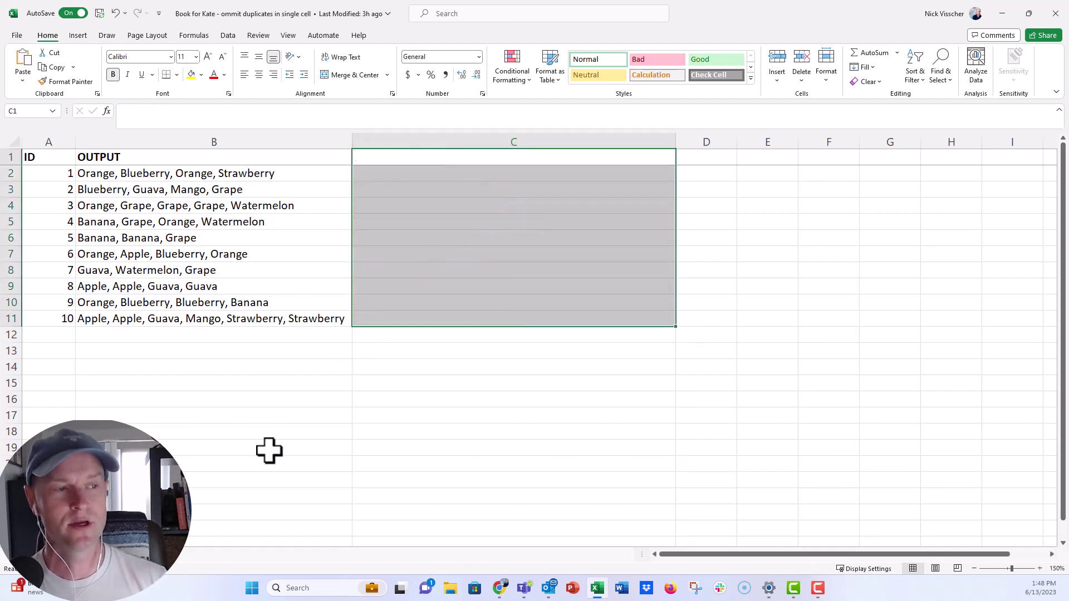
{"action": "left_click", "coordinate": [343, 415]}
- Check the OUTPUT lists from B2 to B11 and save the workbook
{"action": "left_click", "coordinate": [380, 177]}
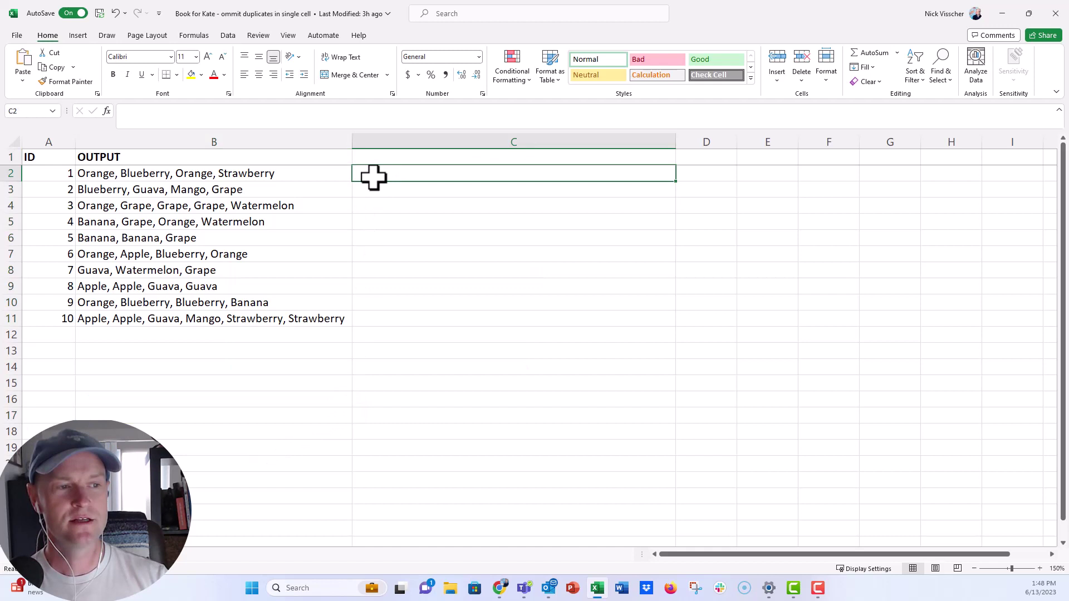
{"action": "left_click", "coordinate": [307, 173]}
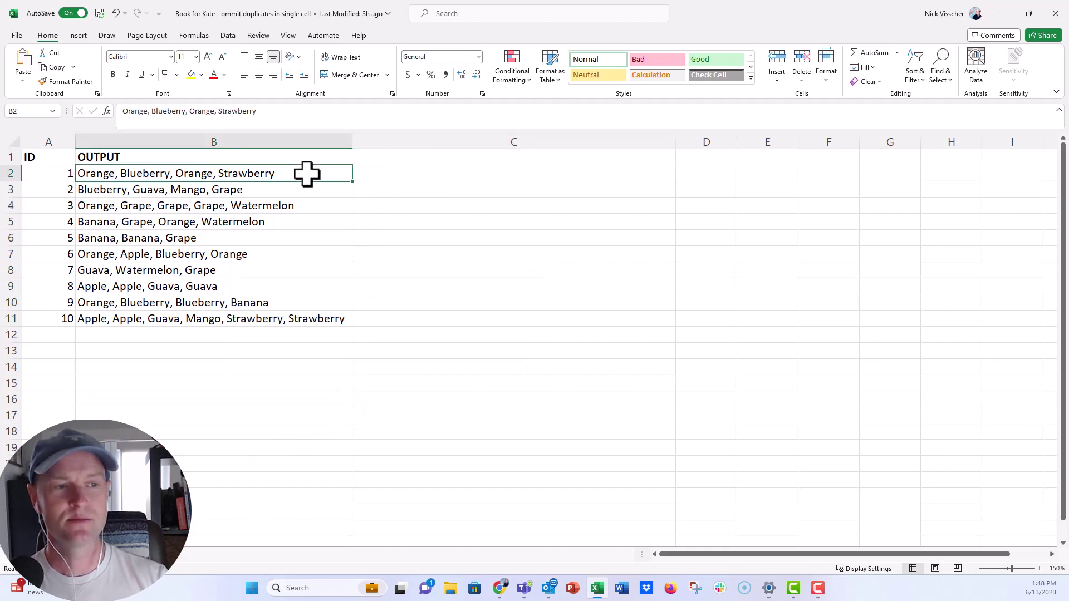
{"action": "left_click", "coordinate": [291, 317]}
{"action": "left_click", "coordinate": [284, 174]}
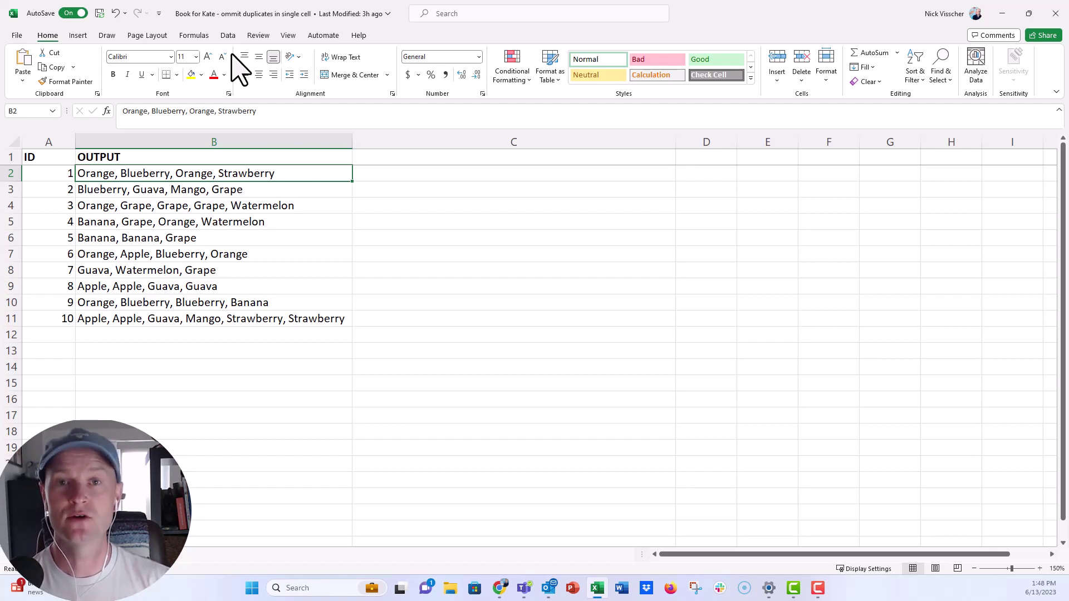
{"action": "key", "text": "ctrl+s"}
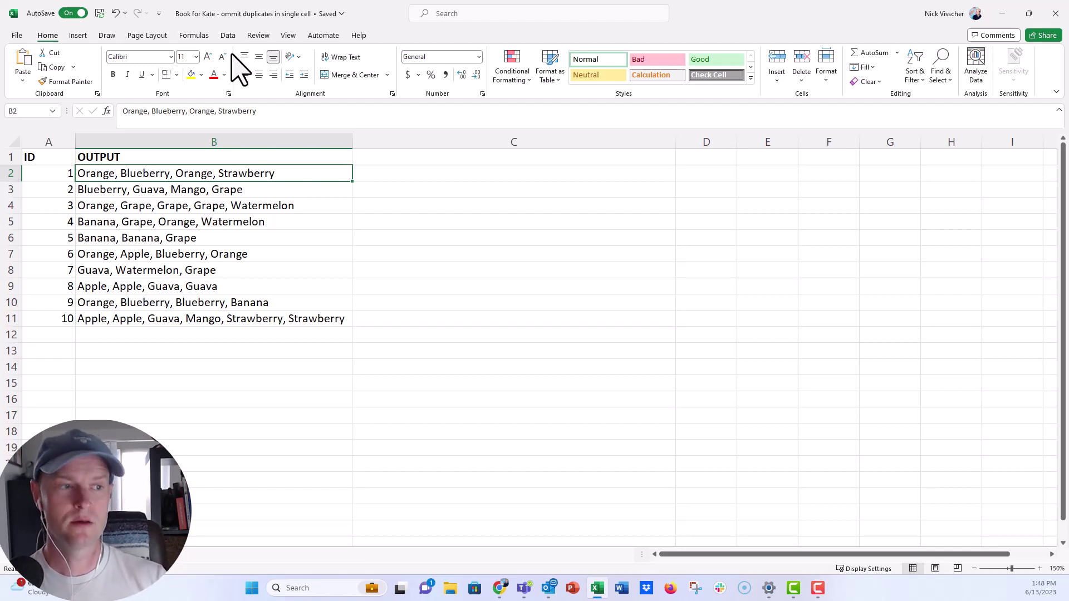
- Enter =TEXTSPLIT(B2,",") in C2, spilling Orange, Blueberry, Orange, Strawberry across C2:F2
{"action": "left_click", "coordinate": [408, 170]}
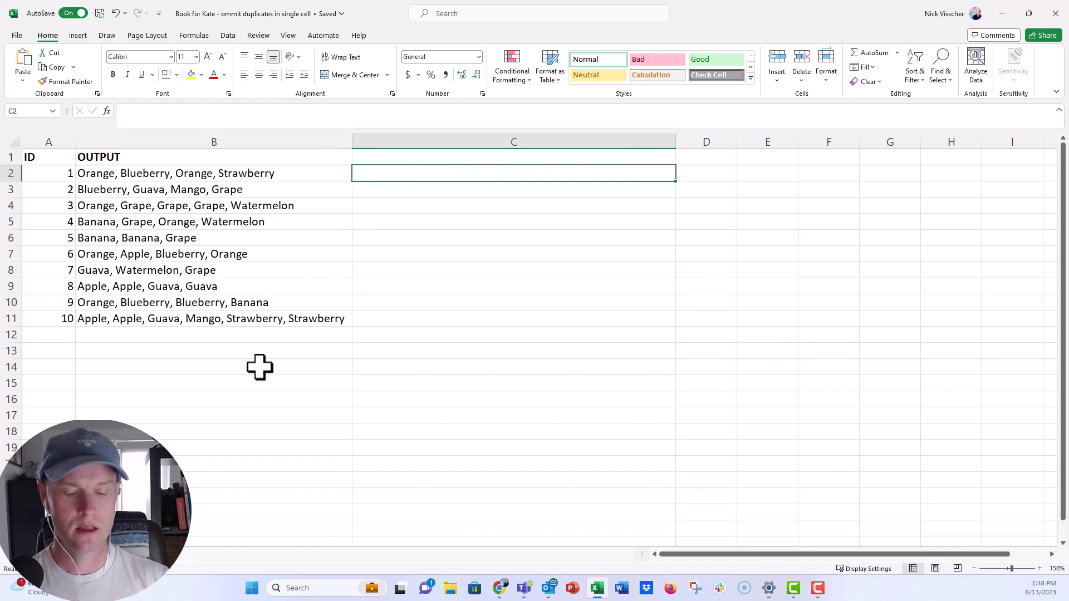
{"action": "type", "text": "="}
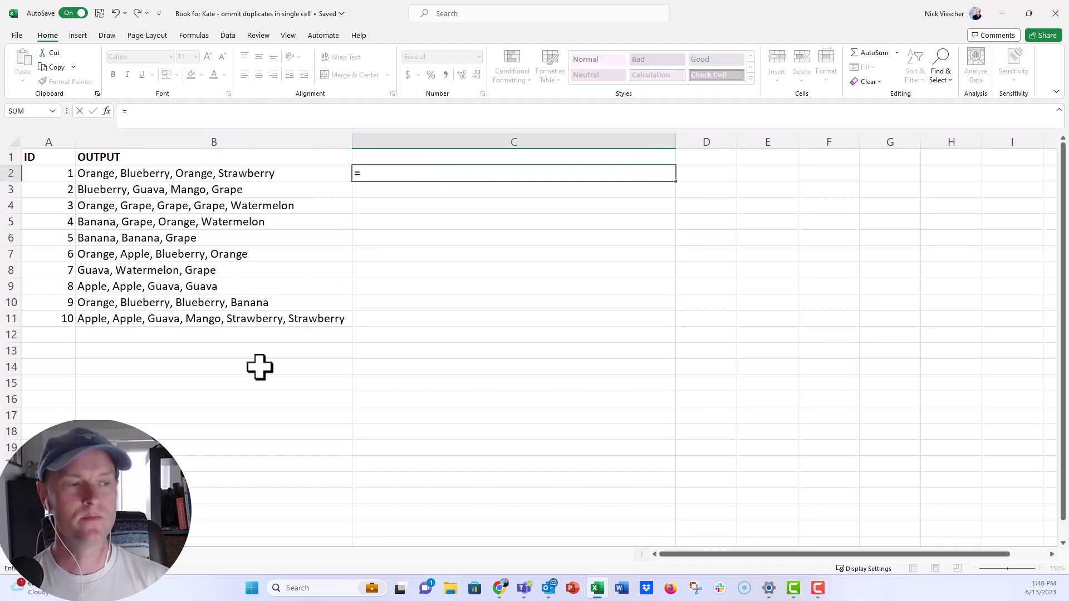
{"action": "type", "text": "TEX"}
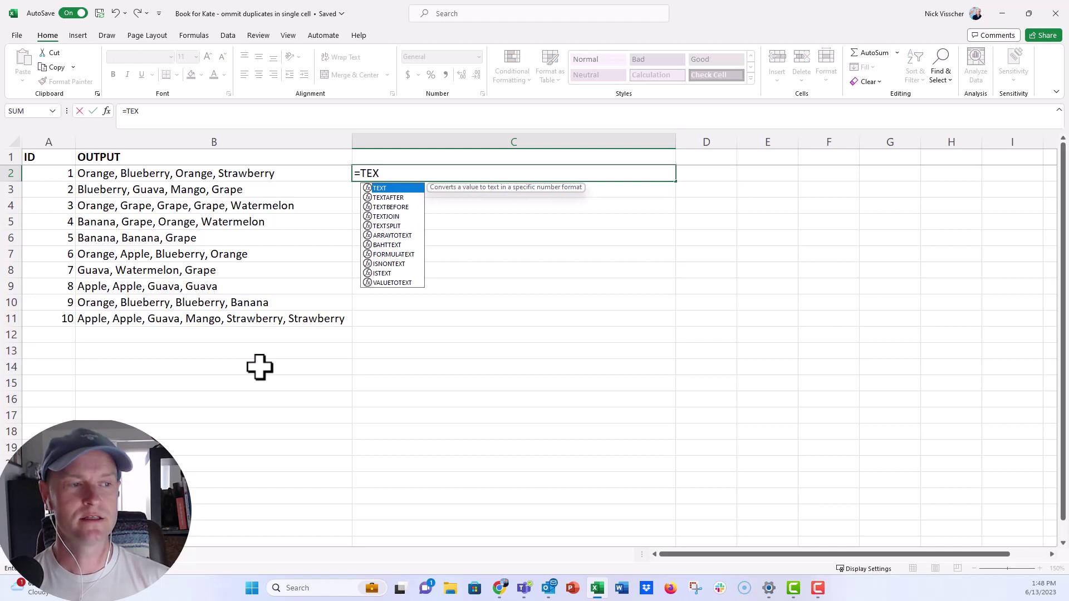
{"action": "type", "text": "TSPLIT("}
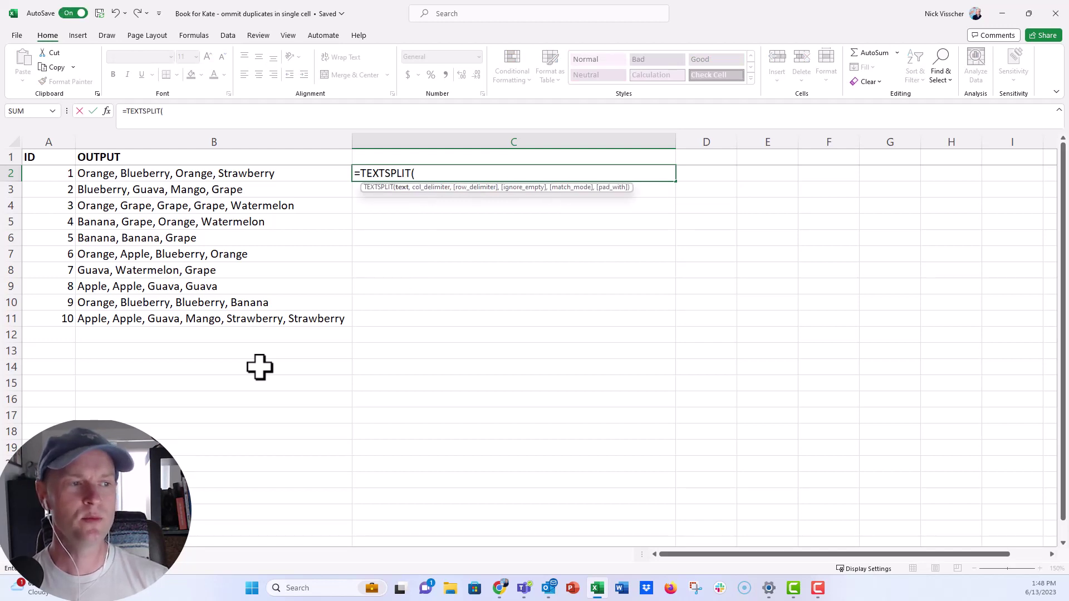
{"action": "left_click", "coordinate": [238, 176]}
{"action": "type", "text": ","}
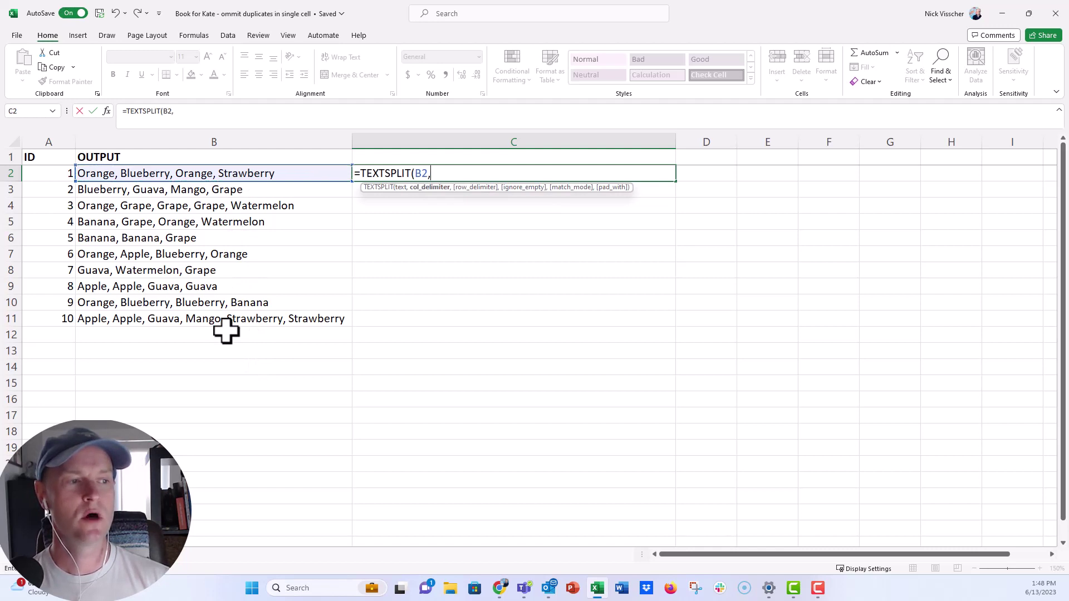
{"action": "type", "text": "\""}
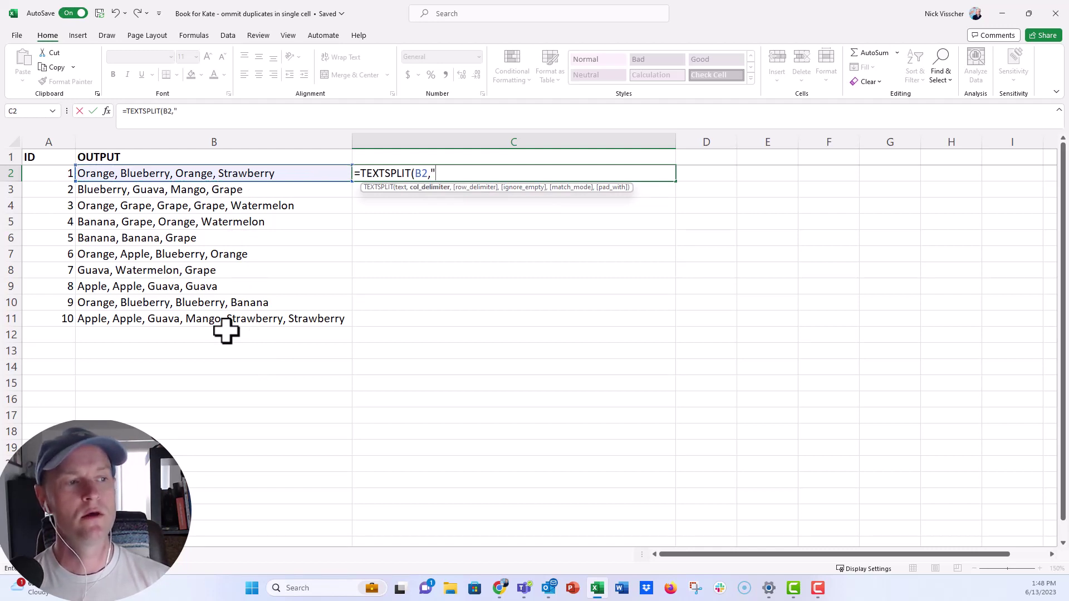
{"action": "type", "text": ",\""}
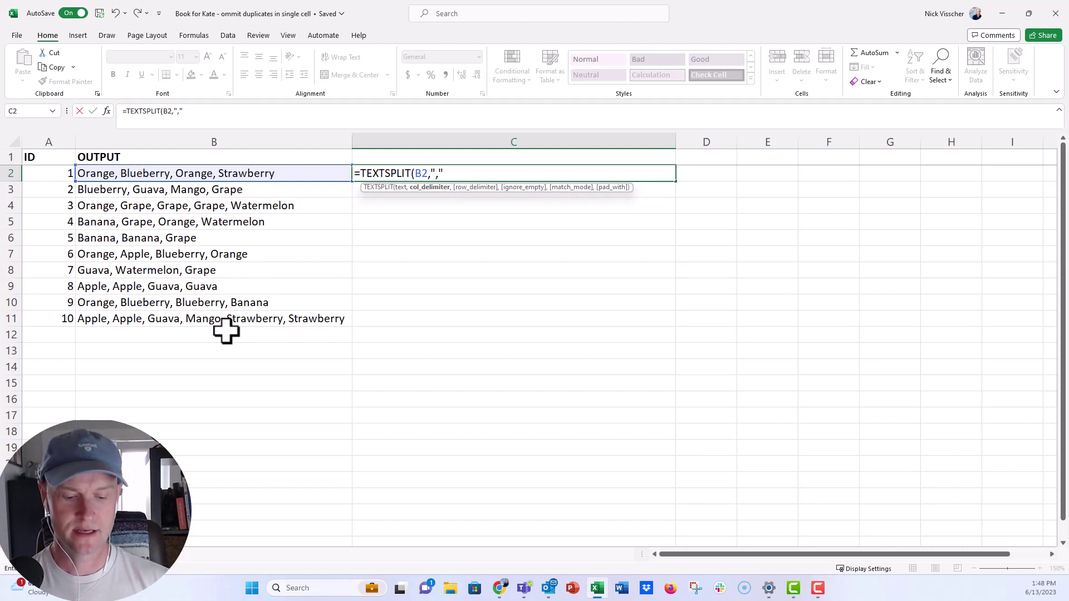
{"action": "type", "text": ")"}
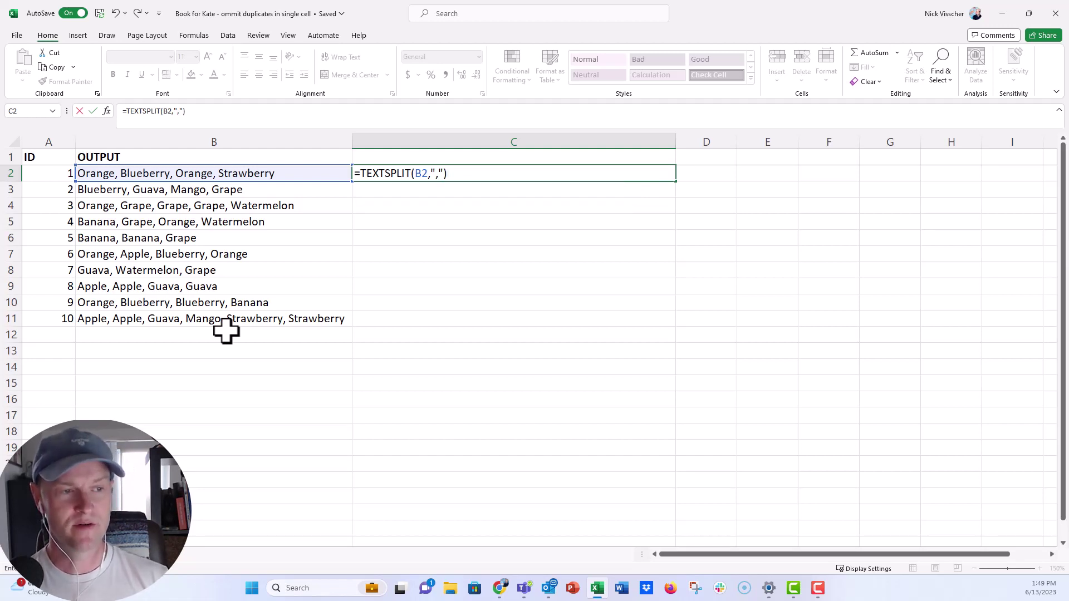
{"action": "key", "text": "Return"}
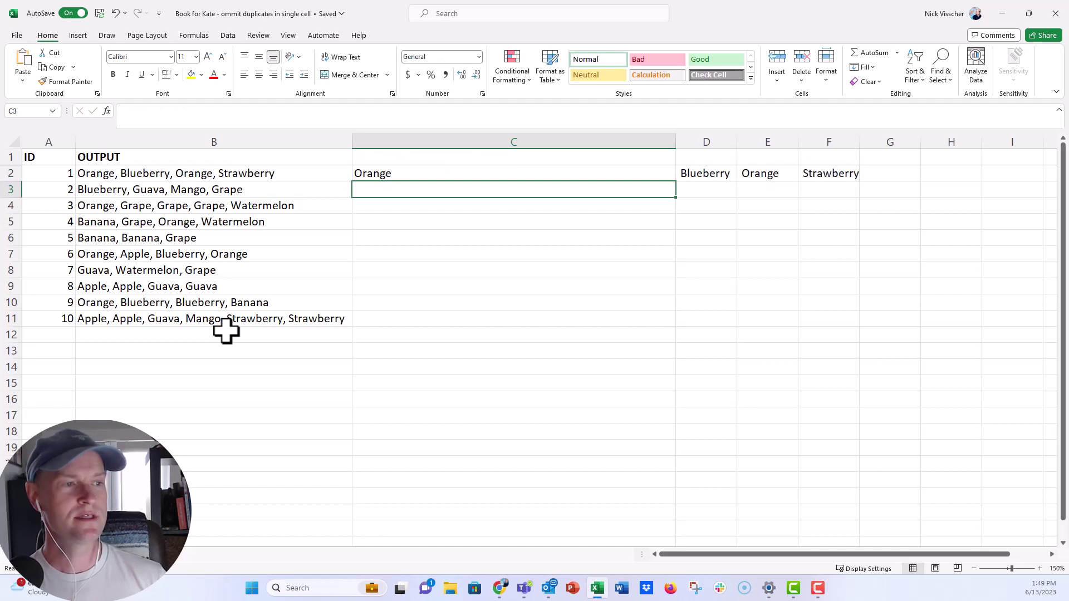
{"action": "key", "text": "Up"}
{"action": "key", "text": "Right"}
{"action": "key", "text": "Right"}
{"action": "key", "text": "Right"}
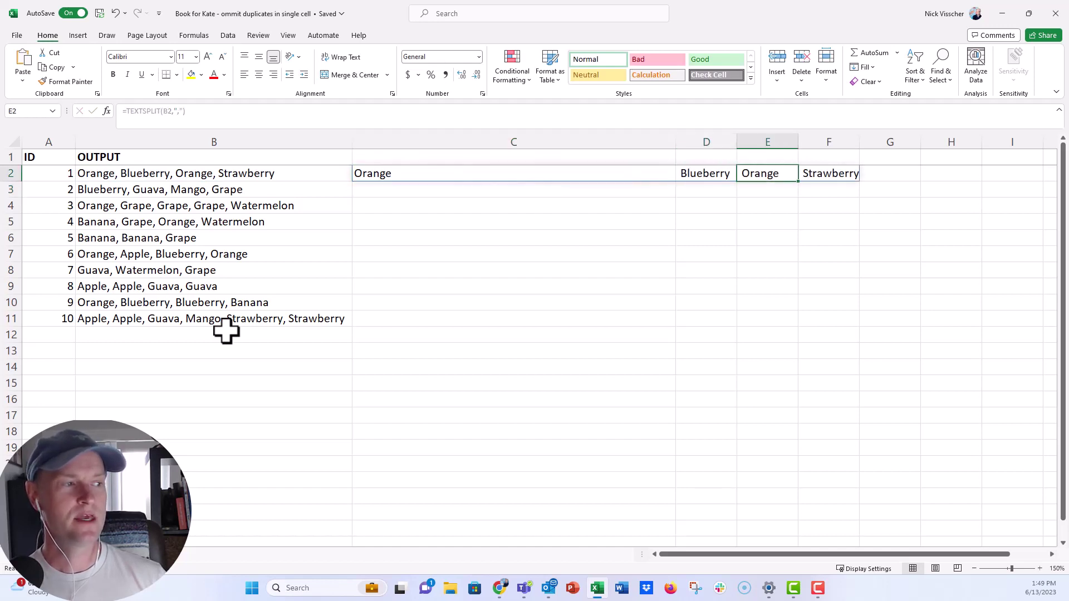
{"action": "key", "text": "ctrl+Left"}
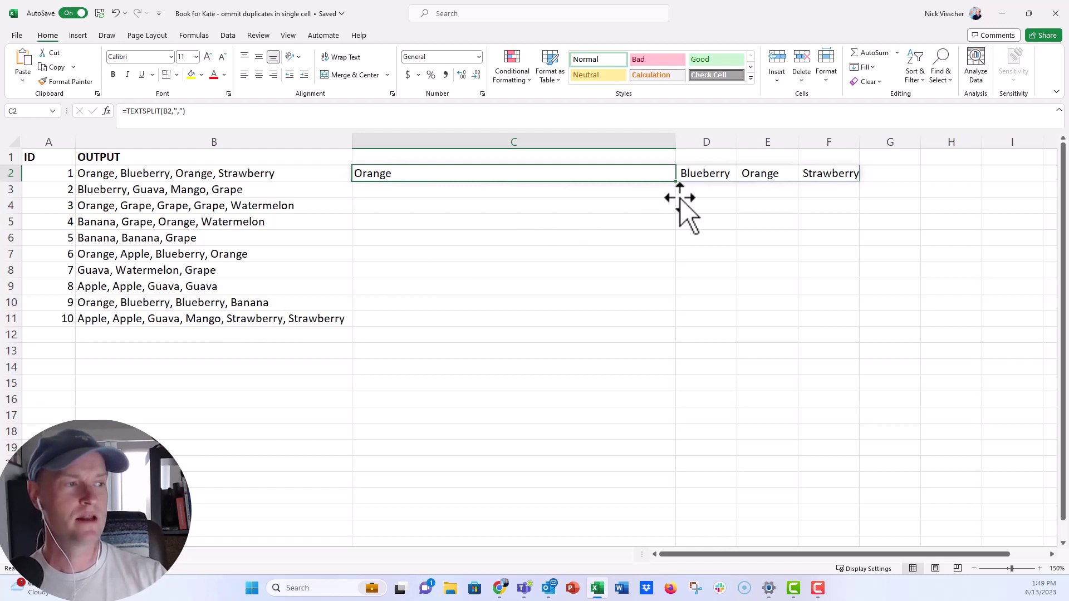
- Fill the TEXTSPLIT formula from C2 down to row 11
{"action": "left_click", "coordinate": [379, 193]}
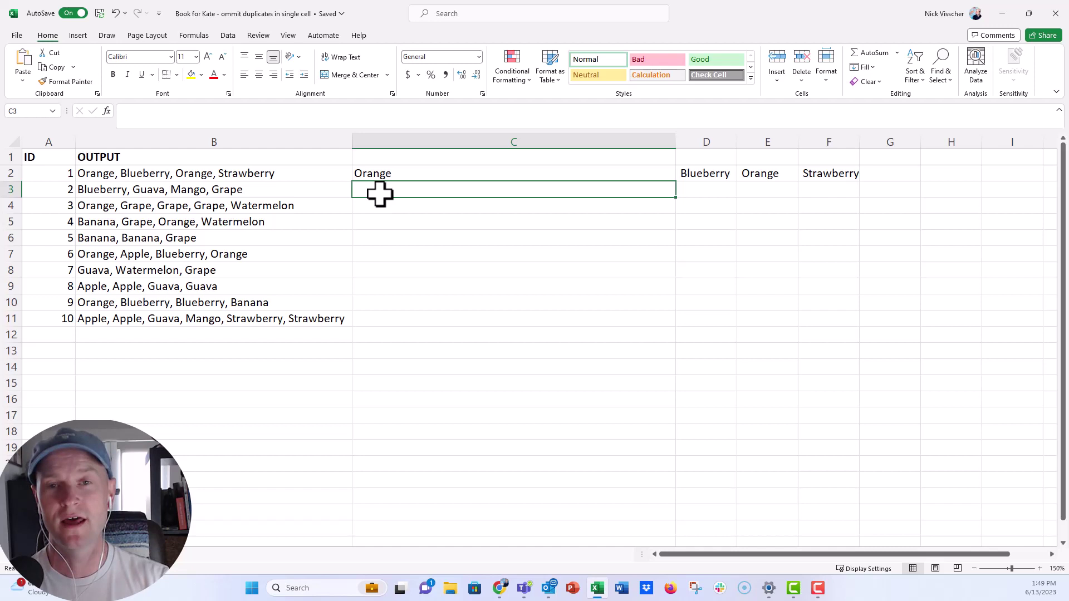
{"action": "left_click", "coordinate": [374, 173]}
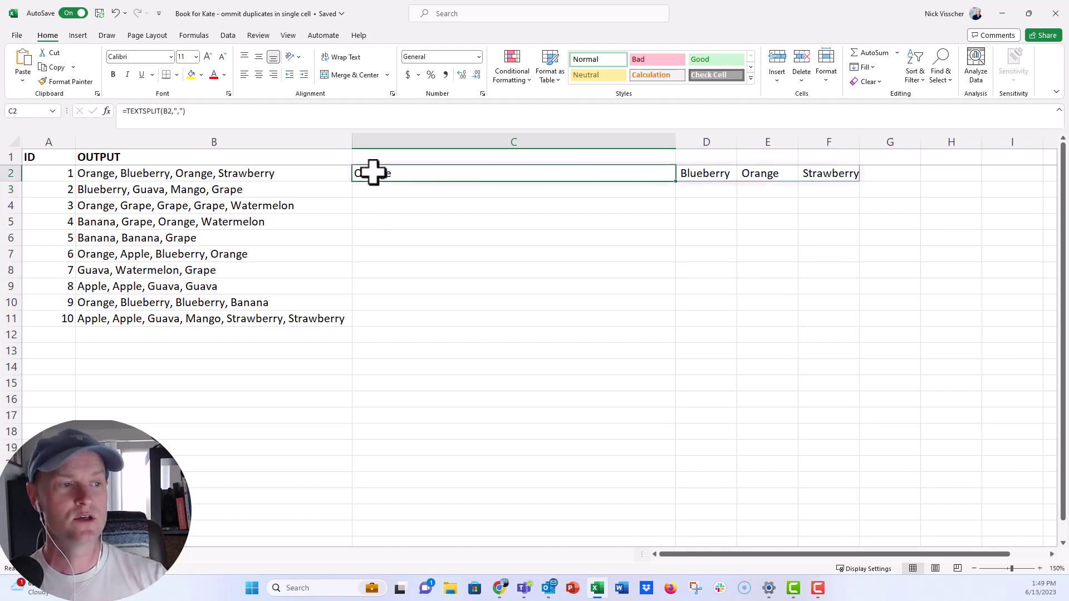
{"action": "left_click_drag", "start_coordinate": [677, 185], "coordinate": [652, 334]}
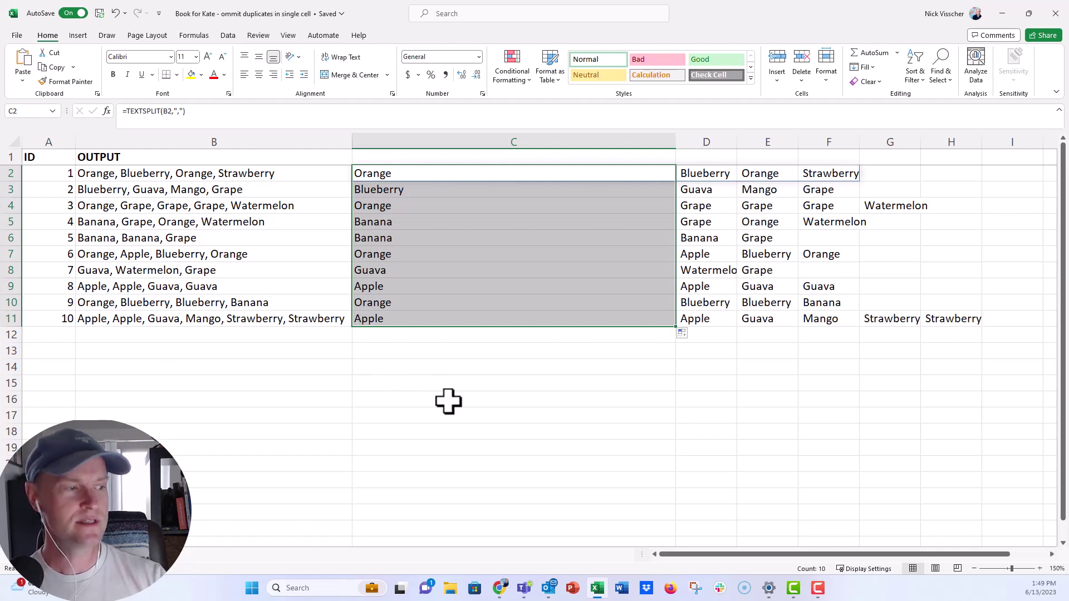
{"action": "left_click", "coordinate": [974, 569]}
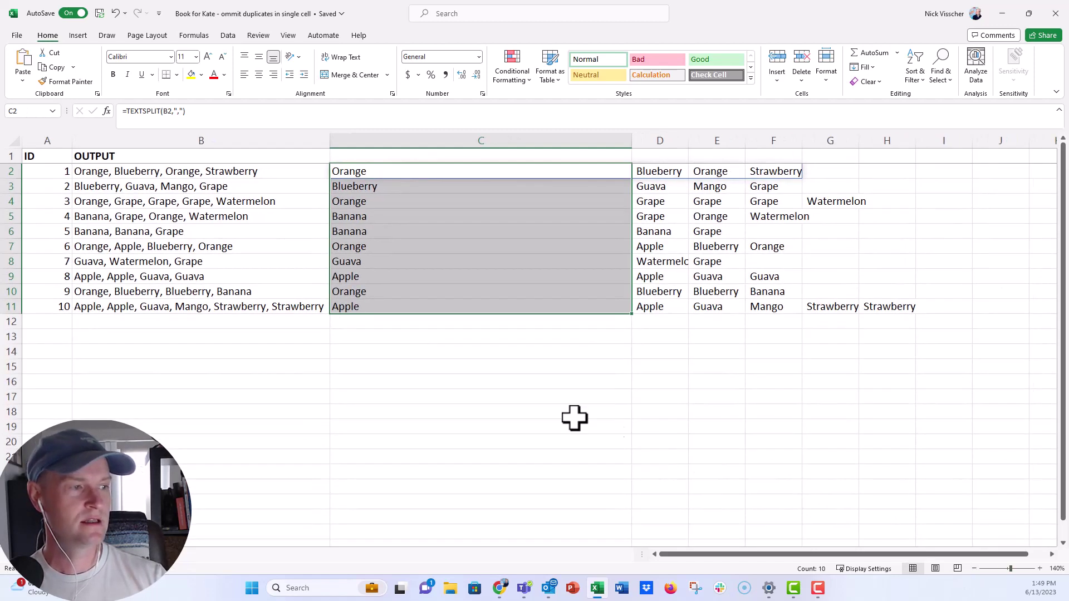
{"action": "left_click", "coordinate": [511, 394]}
- Narrow column C and check the split formulas in C11 and C2
{"action": "left_click_drag", "start_coordinate": [631, 139], "coordinate": [404, 145]}
{"action": "left_click", "coordinate": [392, 366]}
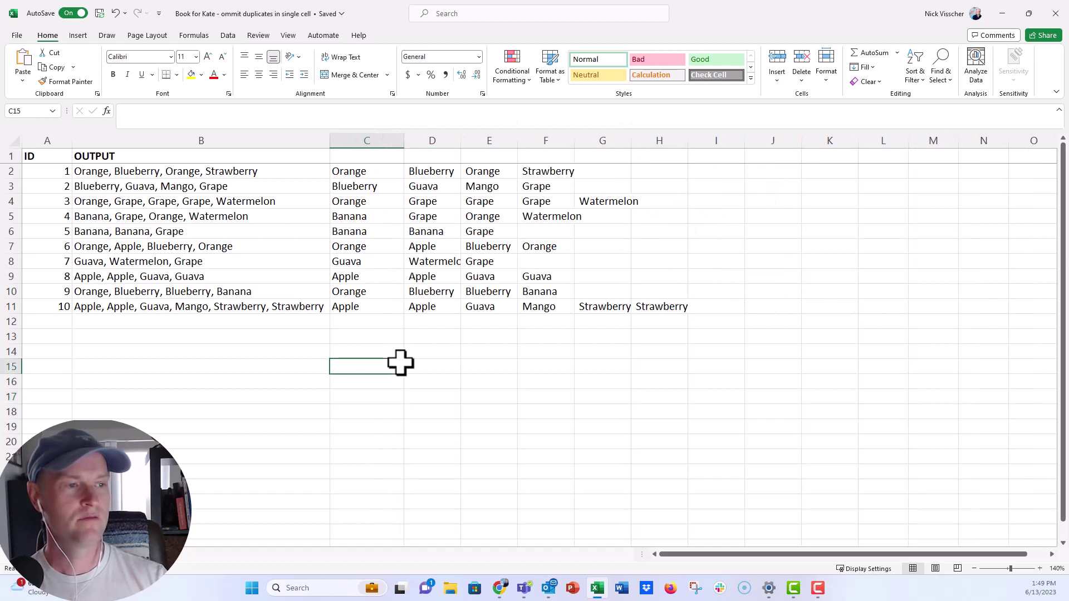
{"action": "left_click", "coordinate": [357, 309]}
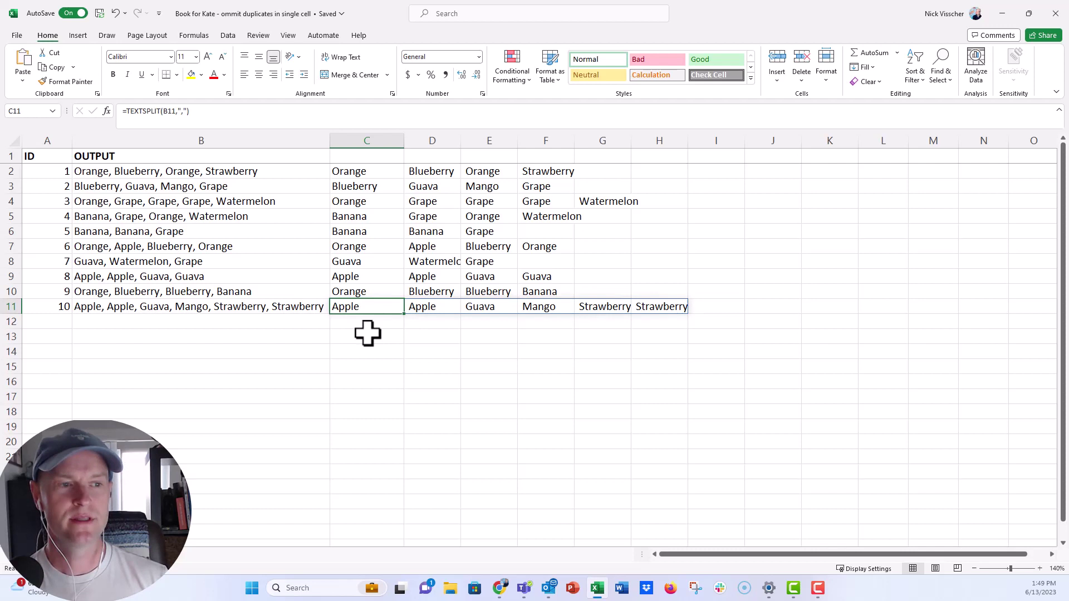
{"action": "left_click", "coordinate": [370, 168]}
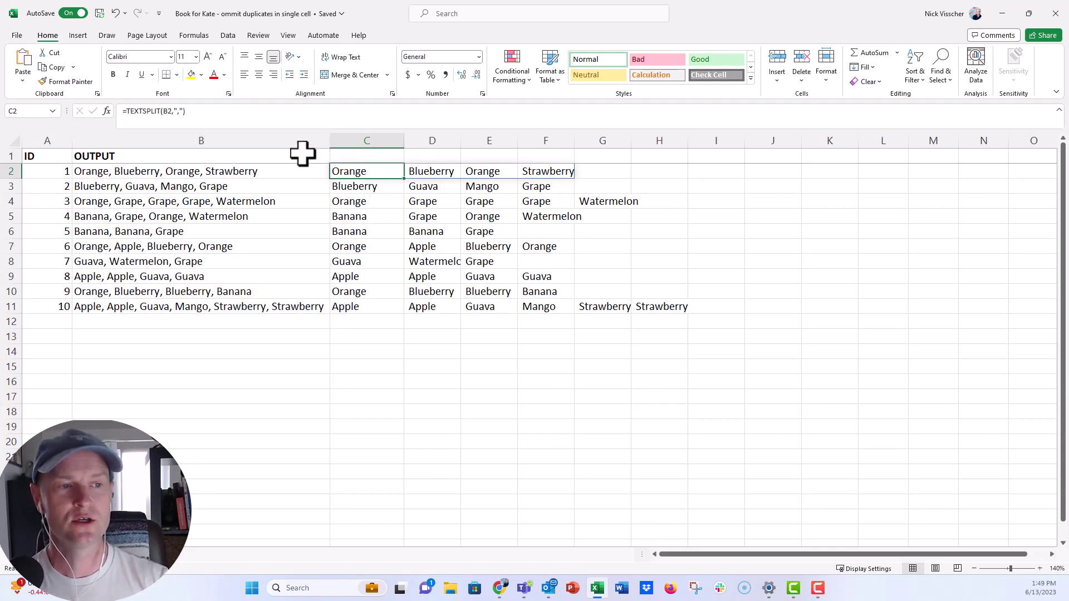
- Wrap C2's formula as =TRIM(TEXTSPLIT(B2,",")) and fill it down to C11
{"action": "left_click", "coordinate": [125, 111]}
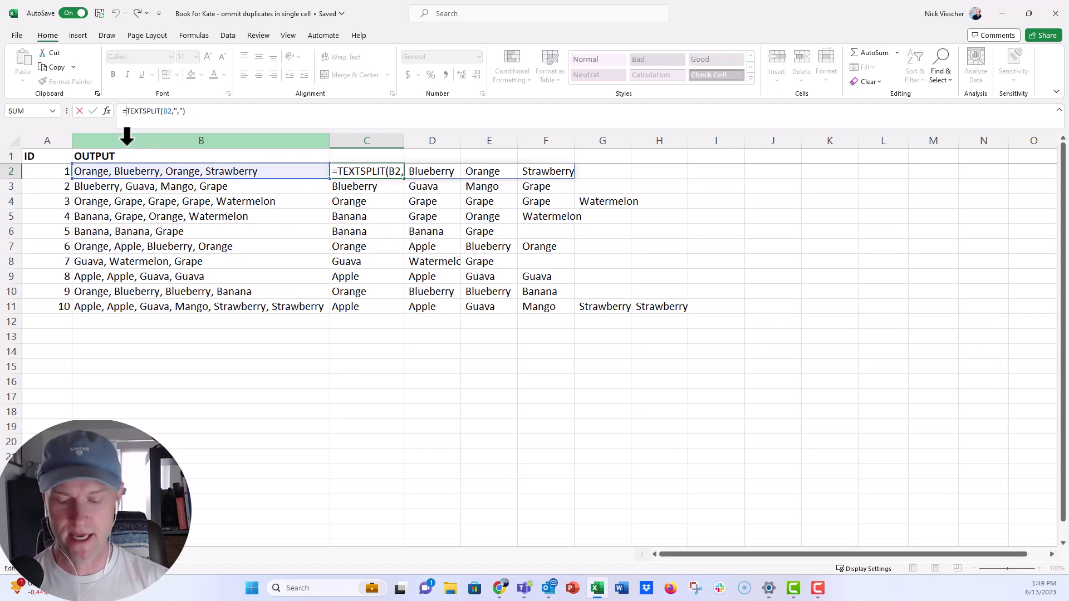
{"action": "type", "text": "TRIM"}
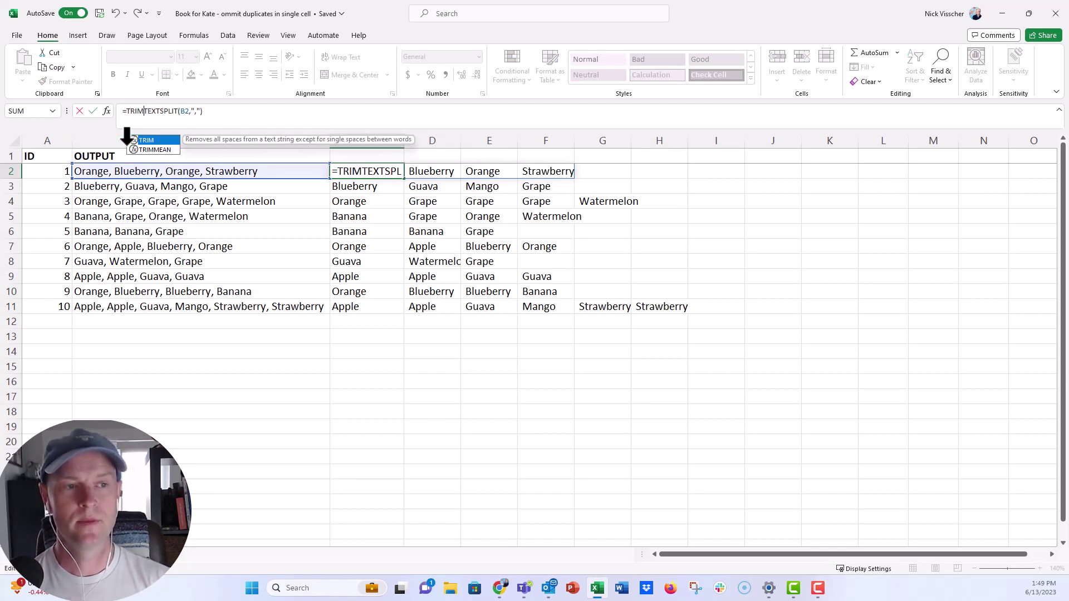
{"action": "type", "text": "("}
{"action": "left_click", "coordinate": [228, 115]}
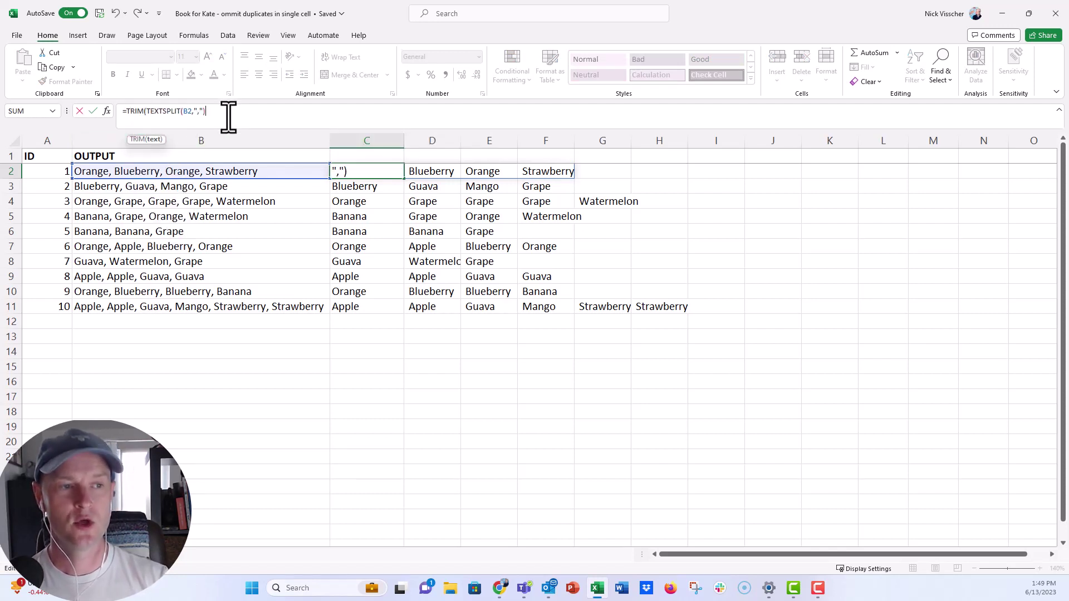
{"action": "type", "text": ")"}
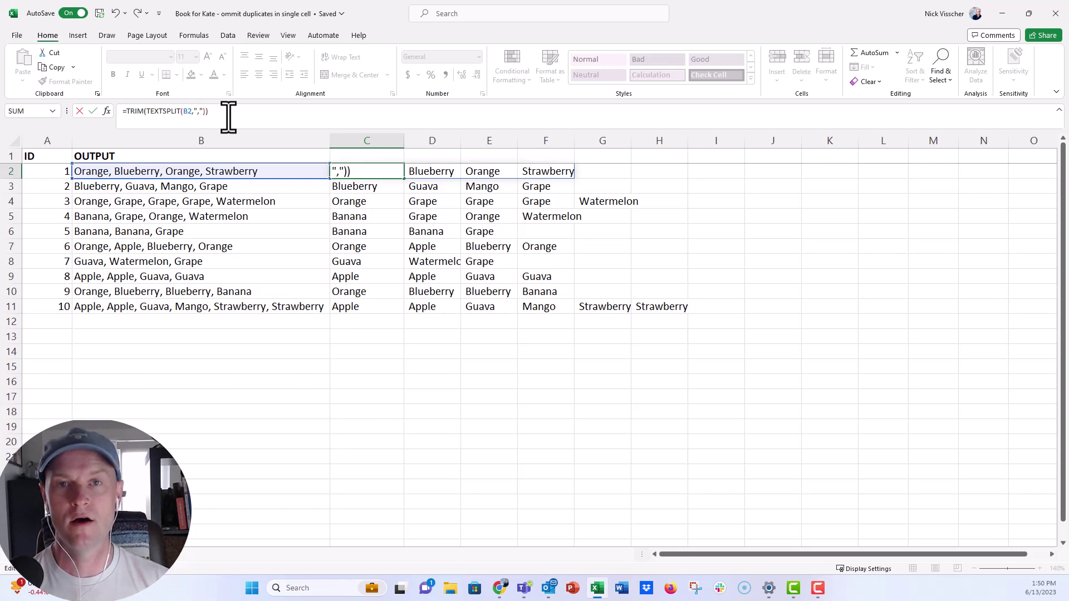
{"action": "key", "text": "Return"}
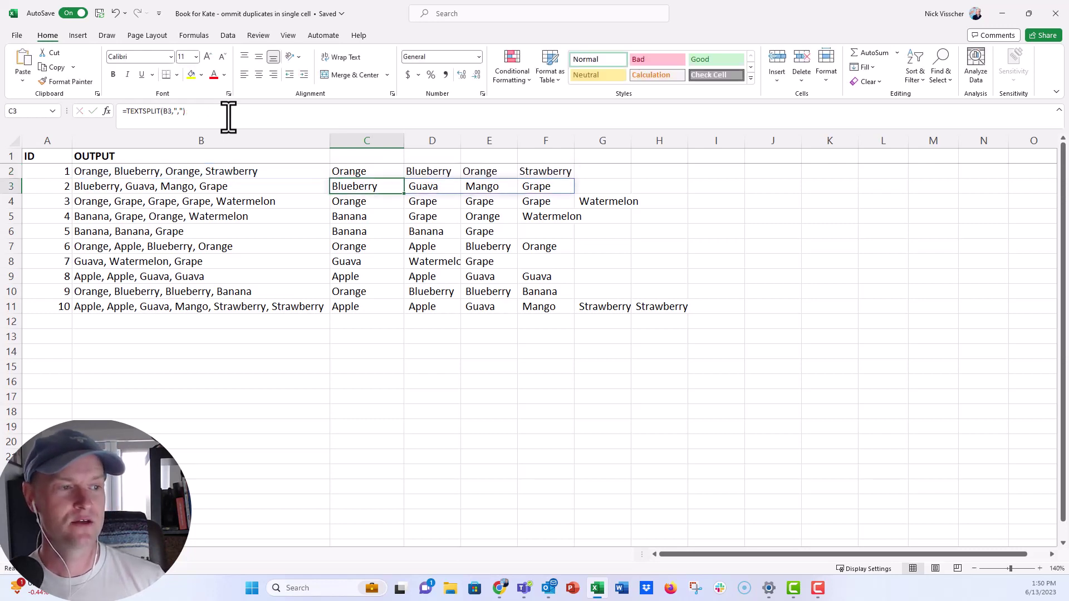
{"action": "key", "text": "Up"}
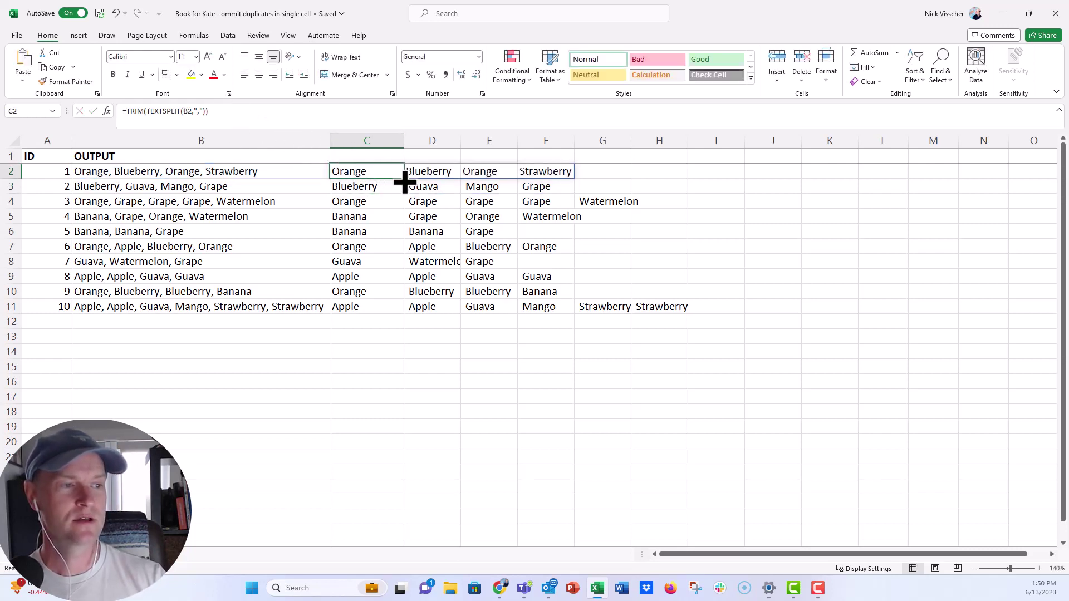
{"action": "left_click_drag", "start_coordinate": [405, 180], "coordinate": [397, 314]}
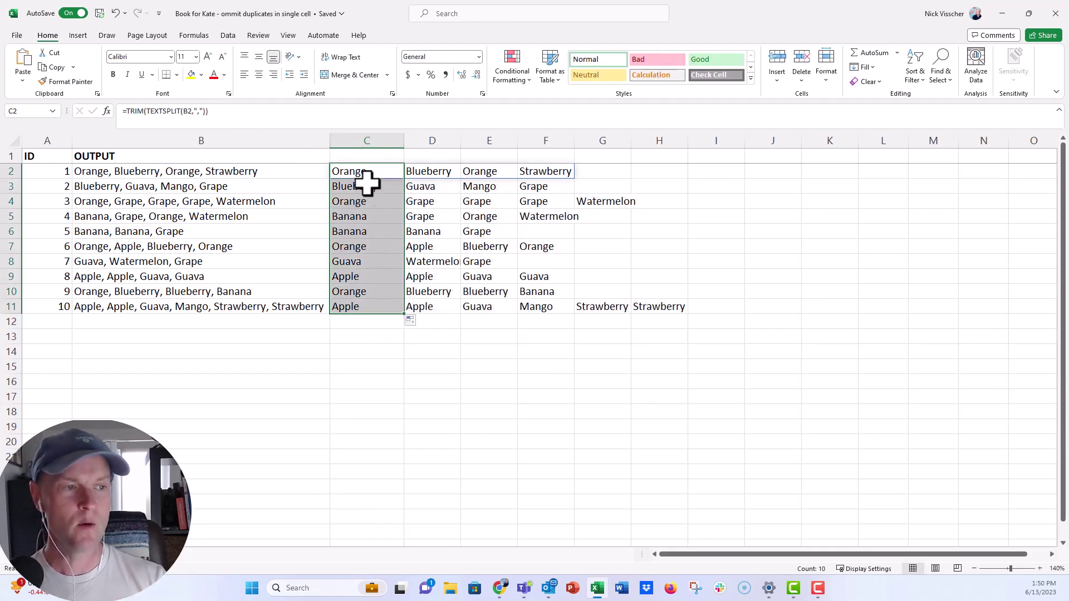
{"action": "left_click_drag", "start_coordinate": [369, 171], "coordinate": [513, 168]}
{"action": "left_click", "coordinate": [383, 171]}
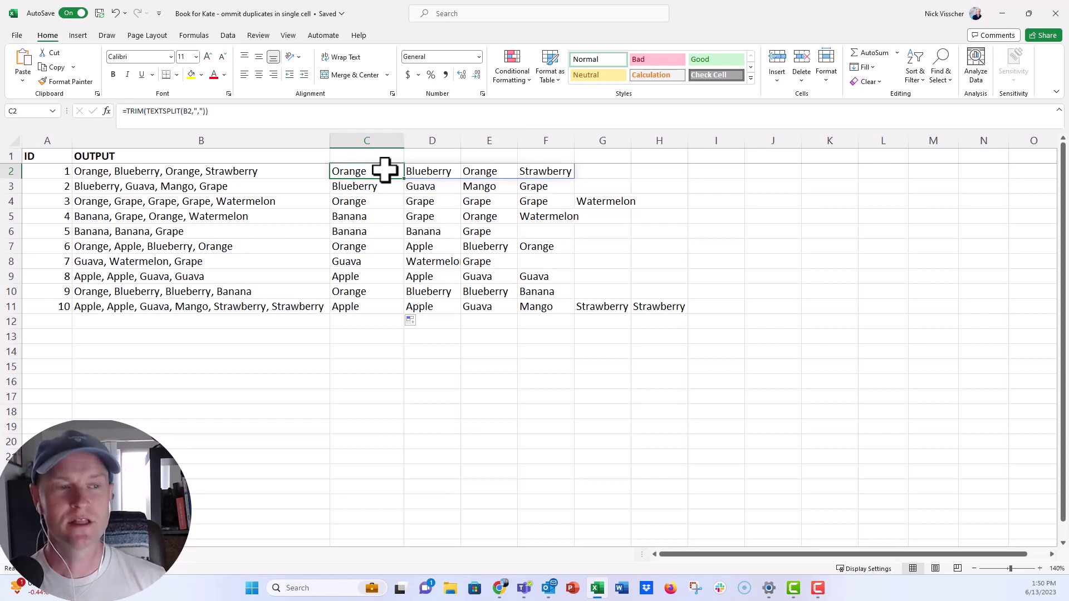
- Copy C2:H11 and paste it back as values, replacing the TRIM/TEXTSPLIT formulas
{"action": "key", "text": "Right"}
{"action": "key", "text": "Right"}
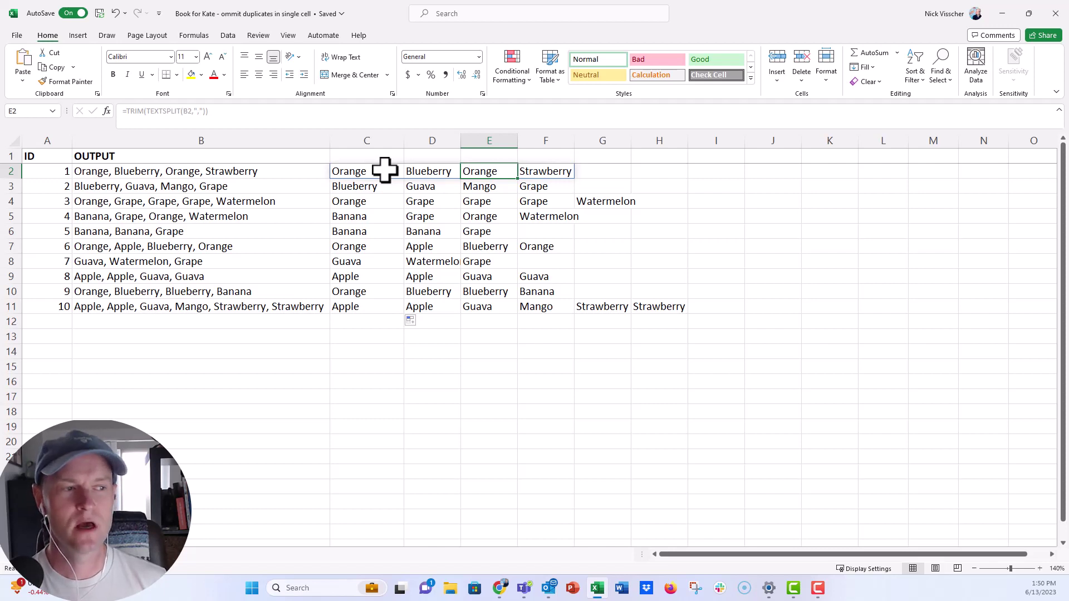
{"action": "key", "text": "Right"}
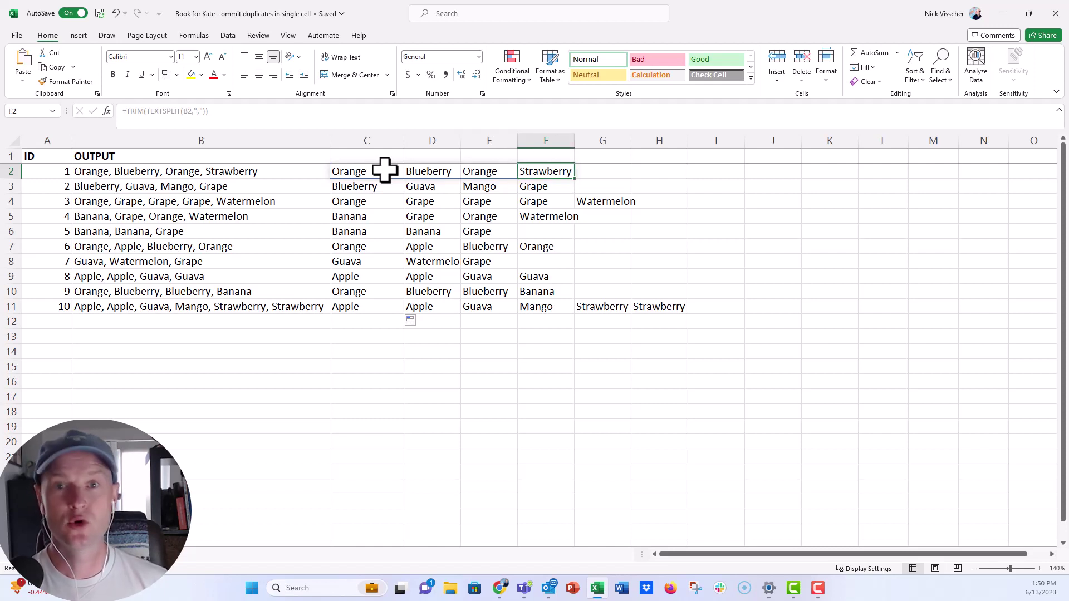
{"action": "key", "text": "Left"}
{"action": "key", "text": "Left"}
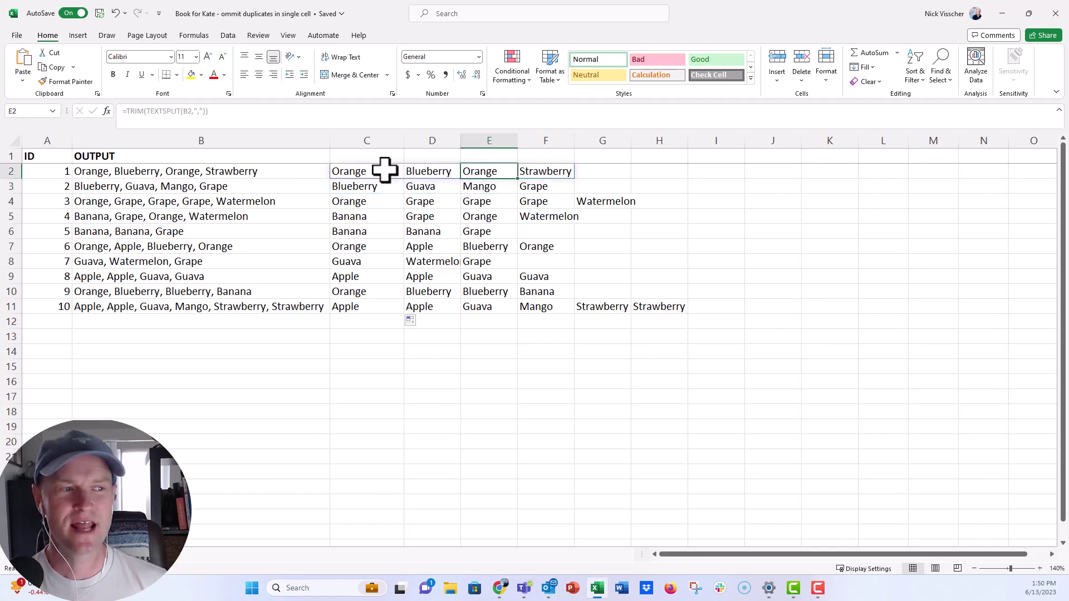
{"action": "key", "text": "Left"}
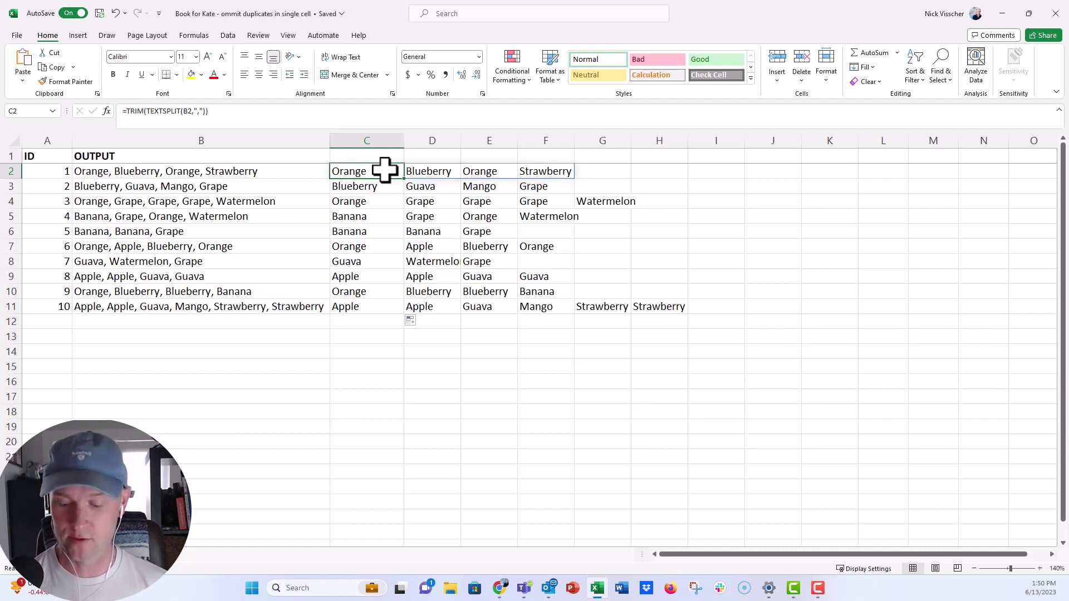
{"action": "key", "text": "shift+Right"}
{"action": "key", "text": "shift+Right"}
{"action": "key", "text": "shift+Right"}
{"action": "key", "text": "shift+Right"}
{"action": "key", "text": "shift+Right"}
{"action": "key", "text": "ctrl+shift+Down"}
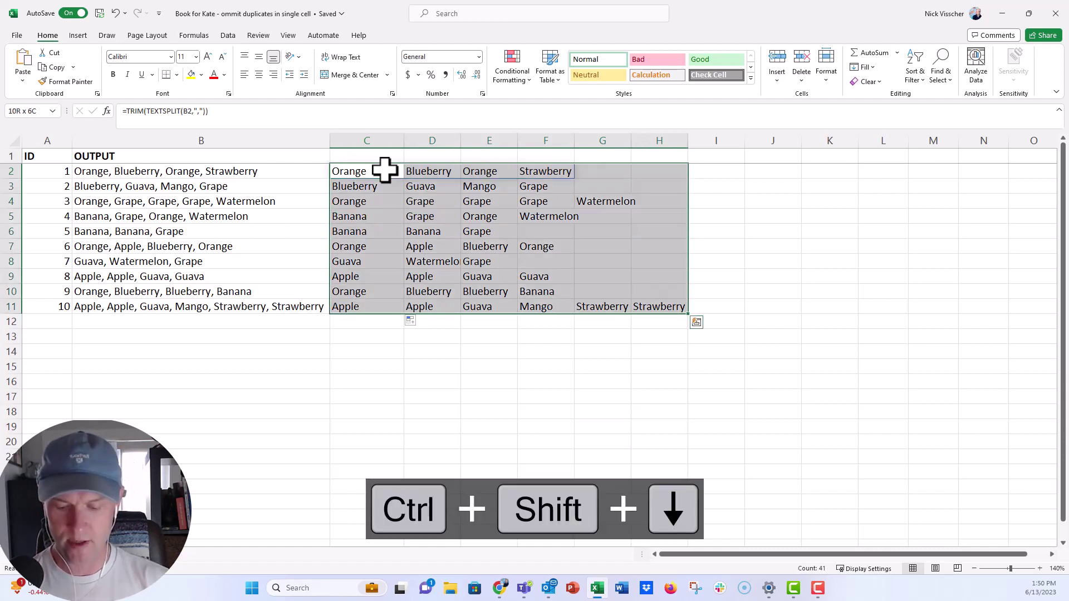
{"action": "key", "text": "ctrl+c"}
{"action": "right_click", "coordinate": [385, 169]}
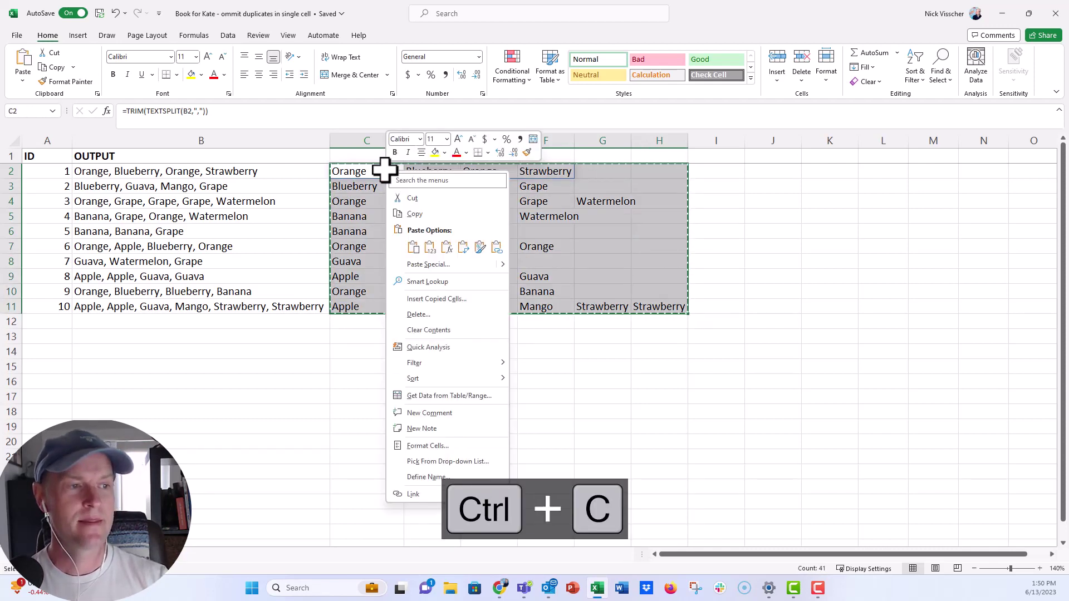
{"action": "left_click", "coordinate": [431, 249]}
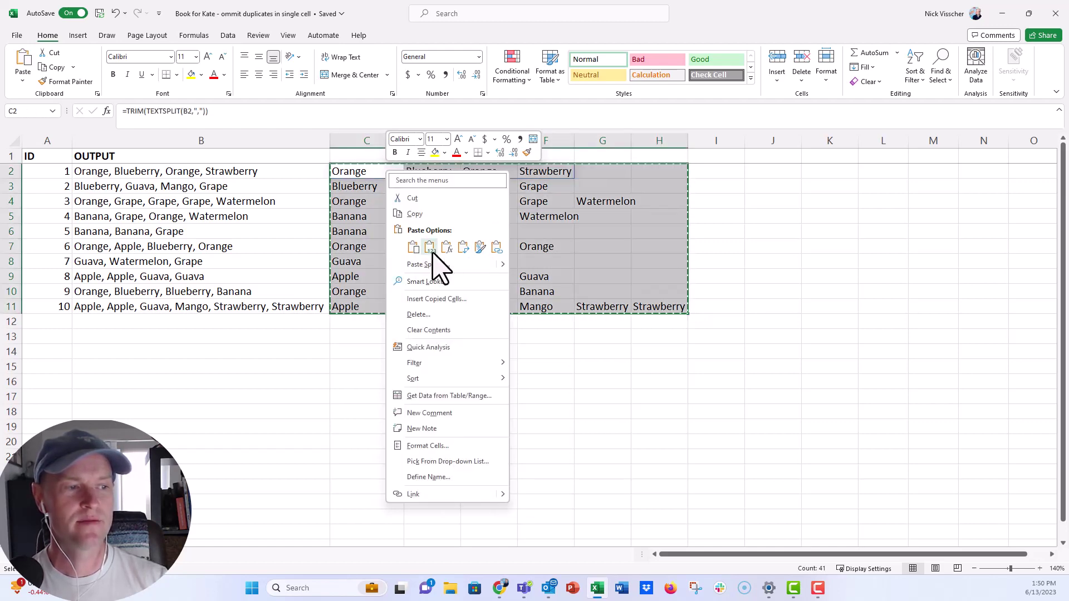
{"action": "left_click", "coordinate": [430, 247]}
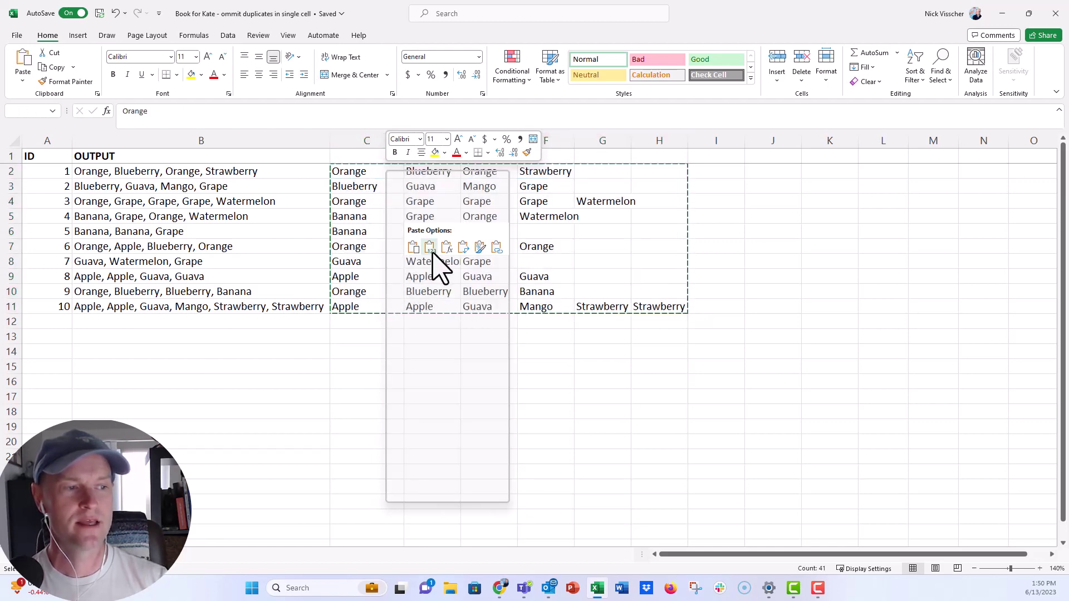
{"action": "left_click", "coordinate": [369, 171]}
{"action": "key", "text": "Escape"}
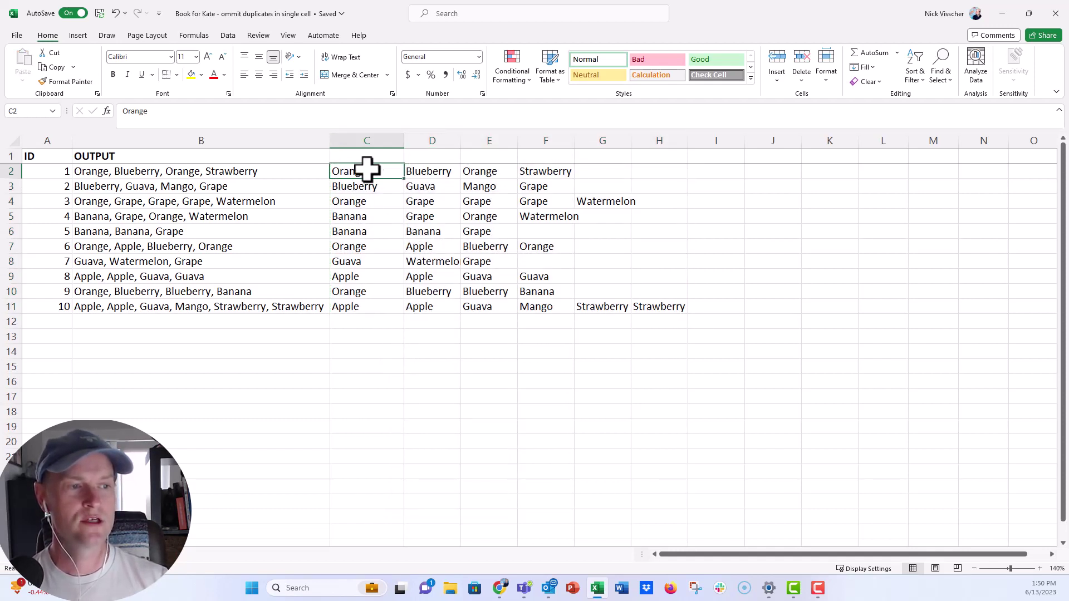
- Move through the pasted cells to confirm they now hold plain text values
{"action": "key", "text": "Right"}
{"action": "key", "text": "Right"}
{"action": "key", "text": "Right"}
{"action": "key", "text": "Right"}
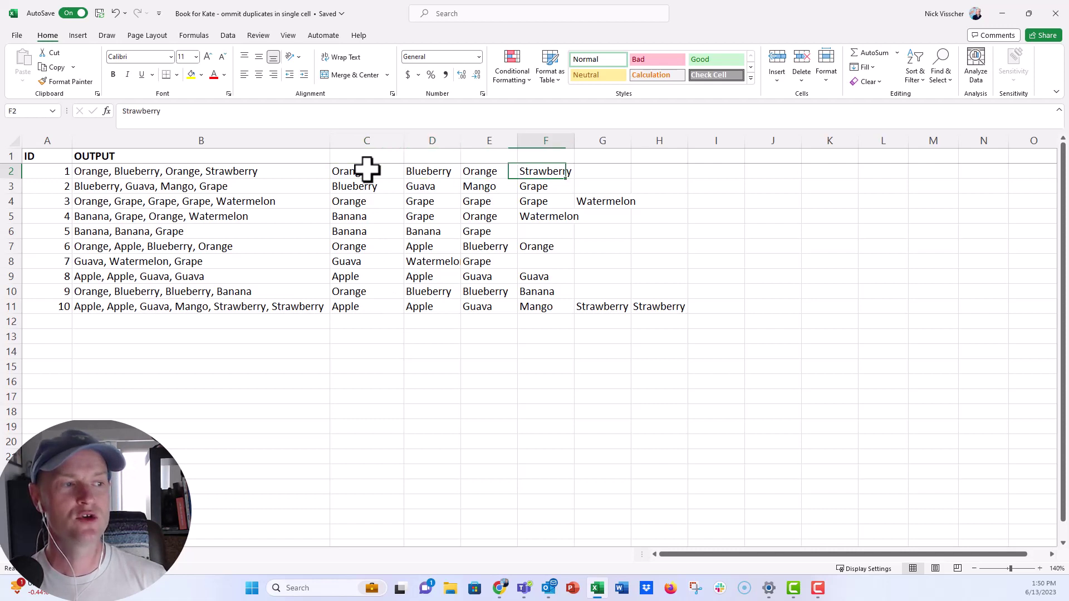
{"action": "key", "text": "Right"}
{"action": "key", "text": "Down"}
{"action": "key", "text": "Down"}
{"action": "key", "text": "Down"}
{"action": "key", "text": "Down"}
{"action": "key", "text": "Down"}
{"action": "key", "text": "Down"}
{"action": "key", "text": "Down"}
{"action": "key", "text": "Down"}
{"action": "key", "text": "Down"}
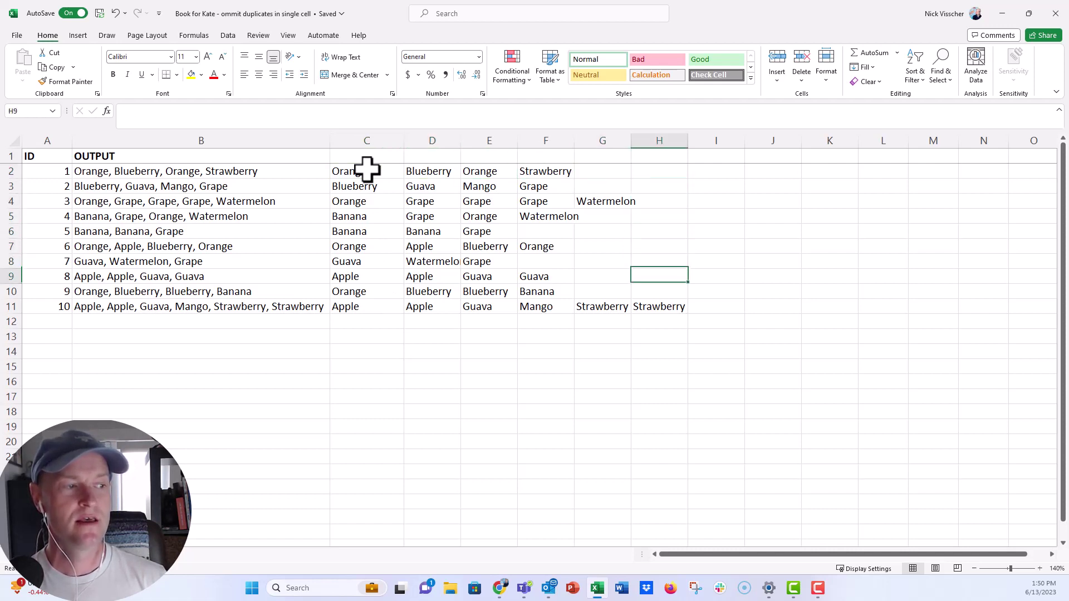
{"action": "key", "text": "Left"}
{"action": "key", "text": "Left"}
{"action": "key", "text": "Left"}
{"action": "key", "text": "Left"}
{"action": "key", "text": "Left"}
{"action": "key", "text": "Left"}
{"action": "key", "text": "Up"}
{"action": "key", "text": "Right"}
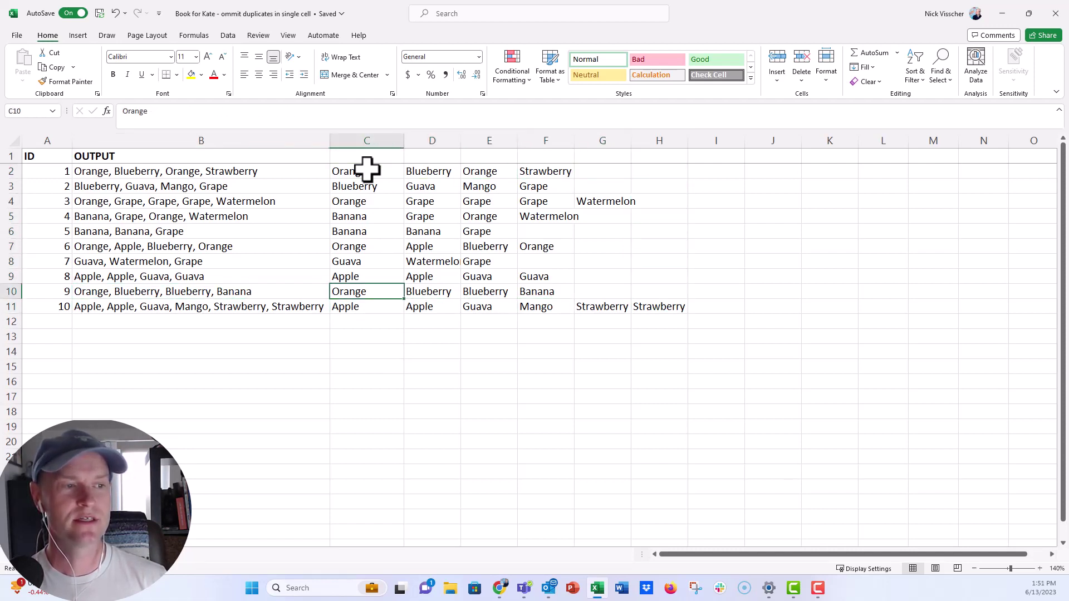
{"action": "key", "text": "Up"}
{"action": "key", "text": "Down"}
{"action": "key", "text": "Up"}
{"action": "key", "text": "Up"}
{"action": "key", "text": "Up"}
{"action": "key", "text": "Up"}
{"action": "key", "text": "Up"}
{"action": "key", "text": "Up"}
{"action": "key", "text": "Up"}
{"action": "key", "text": "Up"}
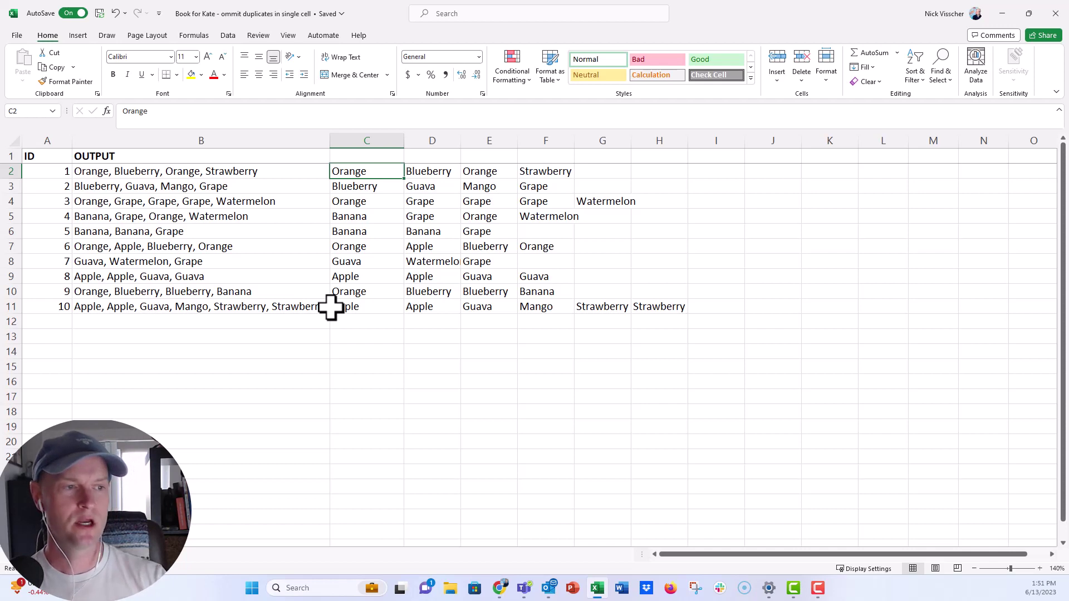
- Select the empty cell C1 and type an equals sign to begin a formula
{"action": "left_click", "coordinate": [386, 156]}
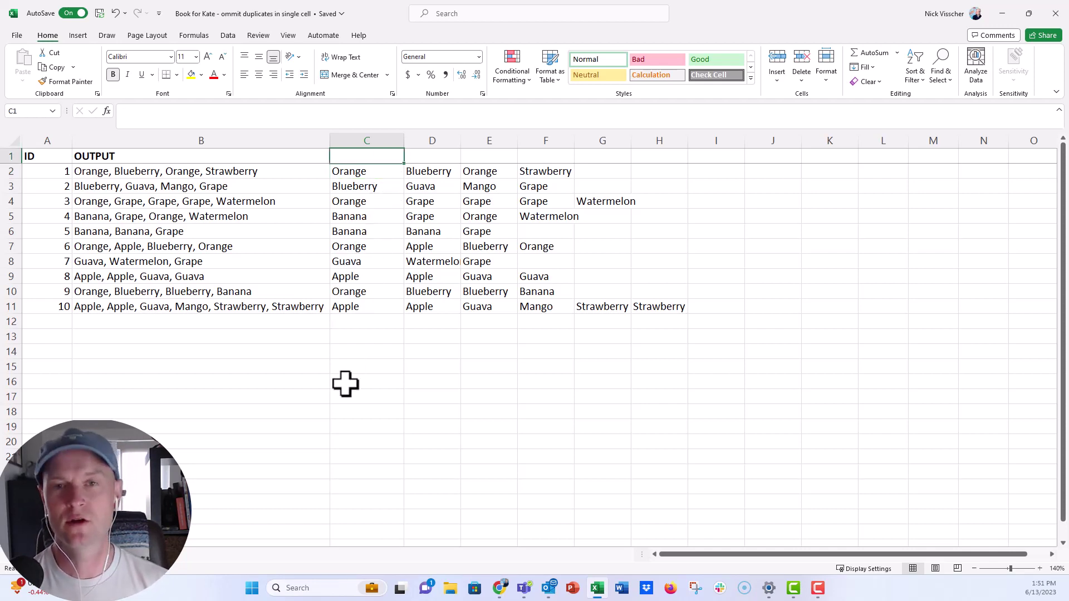
{"action": "type", "text": "="}
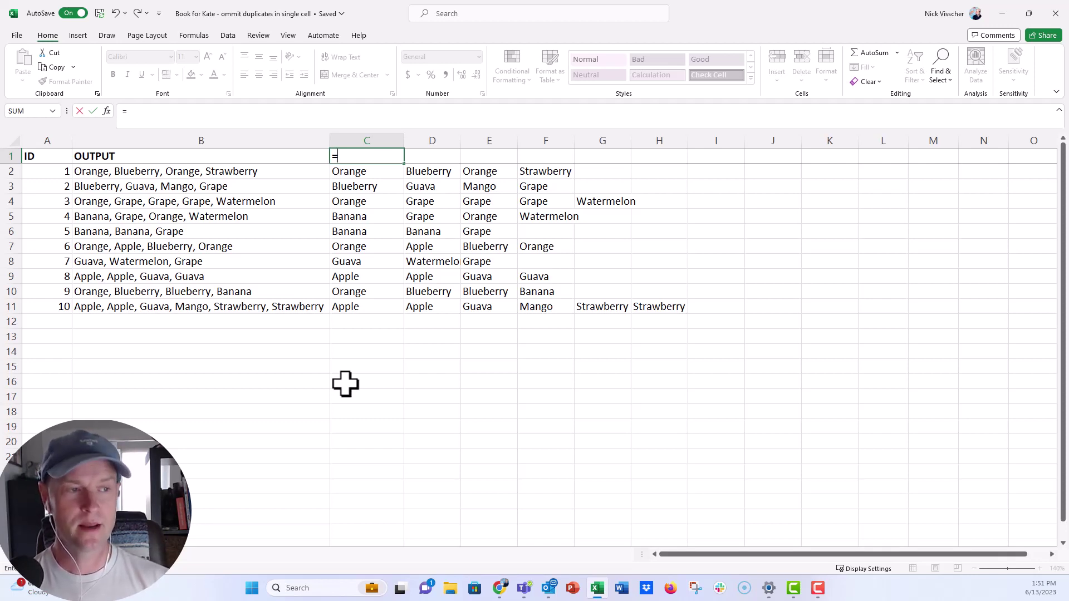
- Build =UNIQUE(TOROW(C2:H11,1),TRUE) in C1, referencing the split fruit cells C2:H11
{"action": "type", "text": "UNIQUE("}
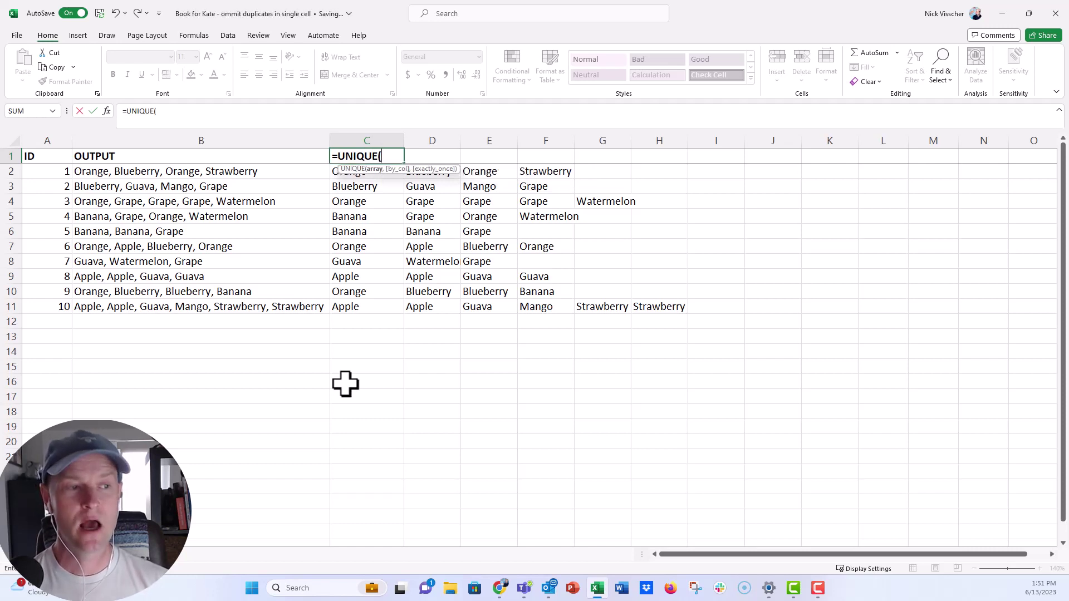
{"action": "type", "text": "TOCOL"}
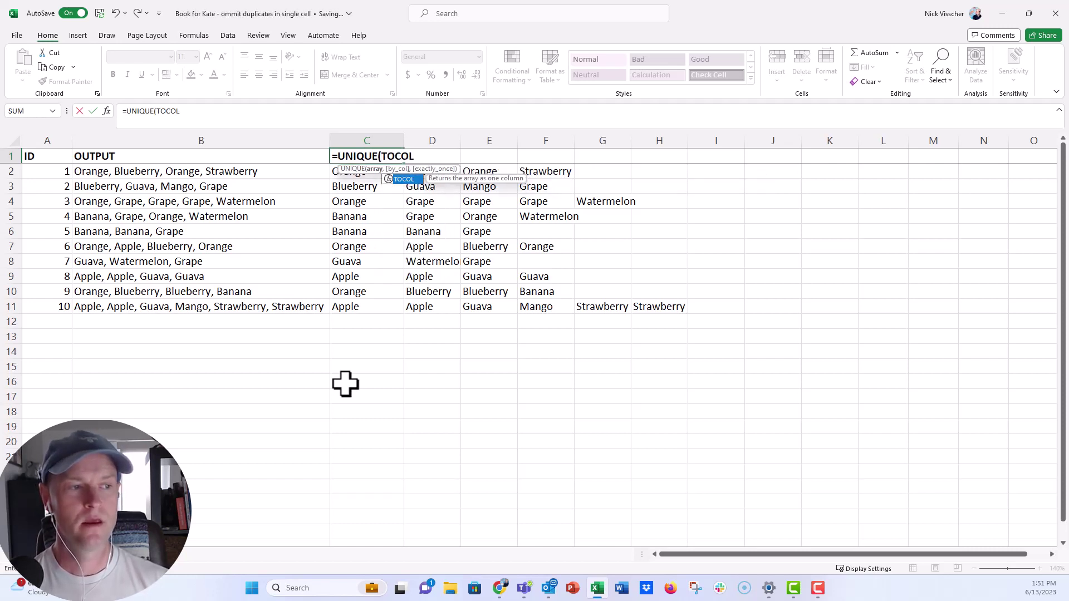
{"action": "key", "text": "BackSpace"}
{"action": "key", "text": "BackSpace"}
{"action": "key", "text": "BackSpace"}
{"action": "type", "text": "RO"}
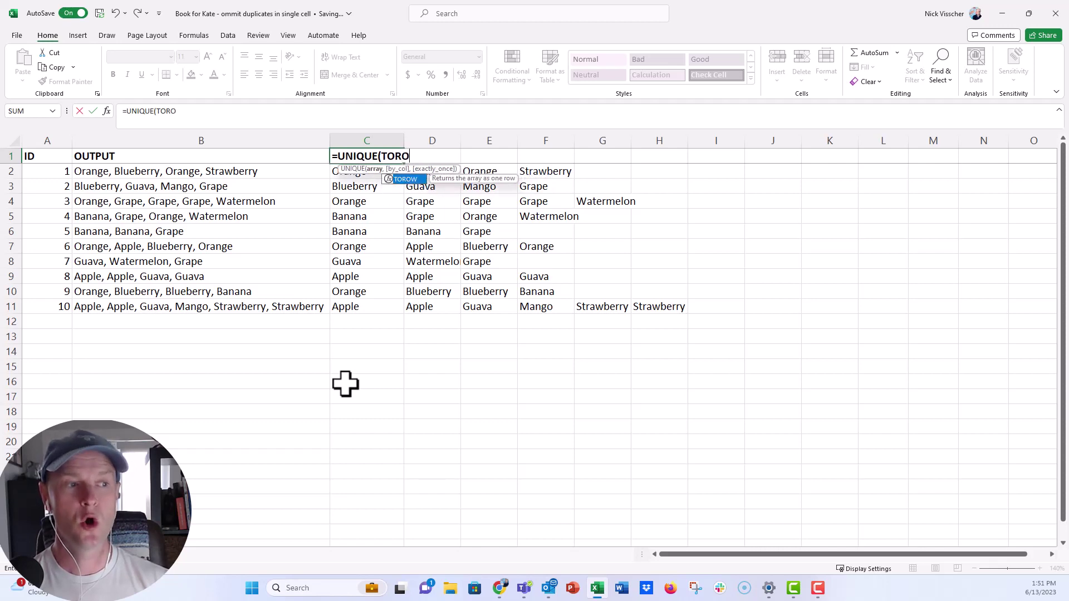
{"action": "type", "text": "W"}
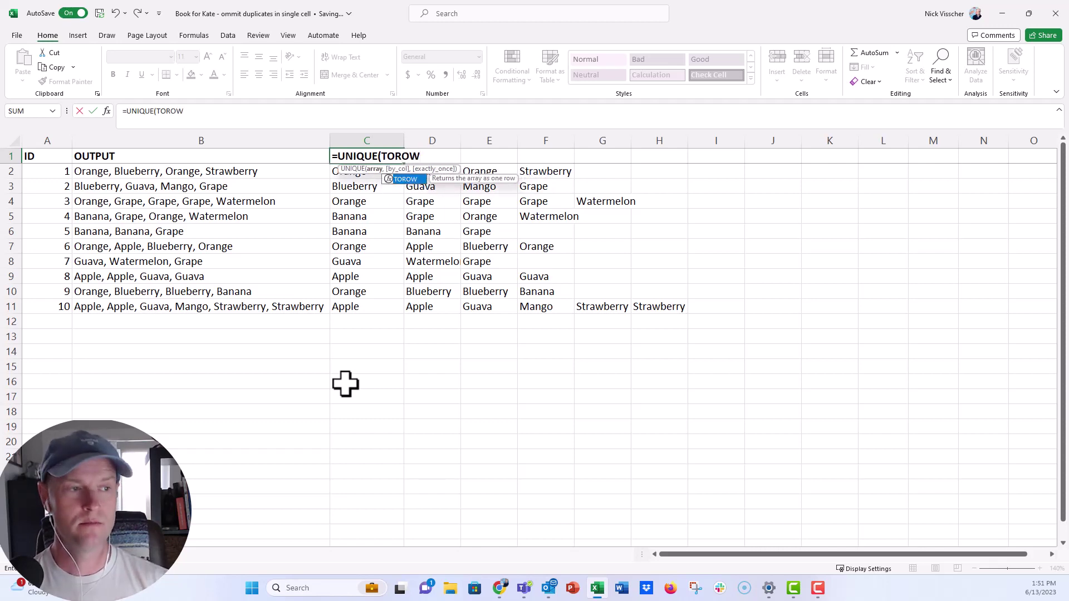
{"action": "type", "text": "("}
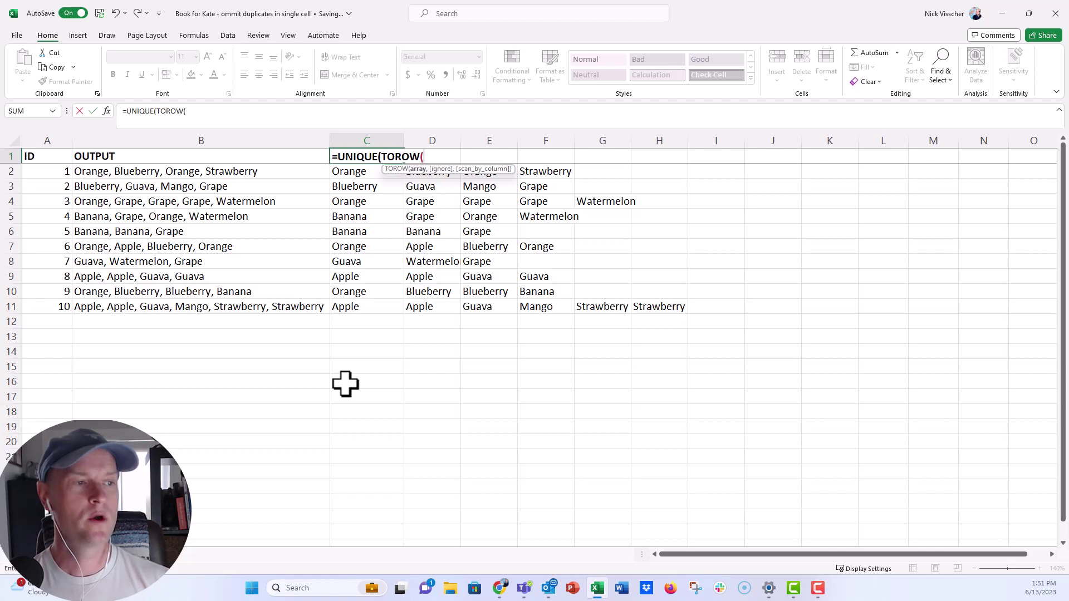
{"action": "left_click_drag", "start_coordinate": [357, 171], "coordinate": [654, 325]}
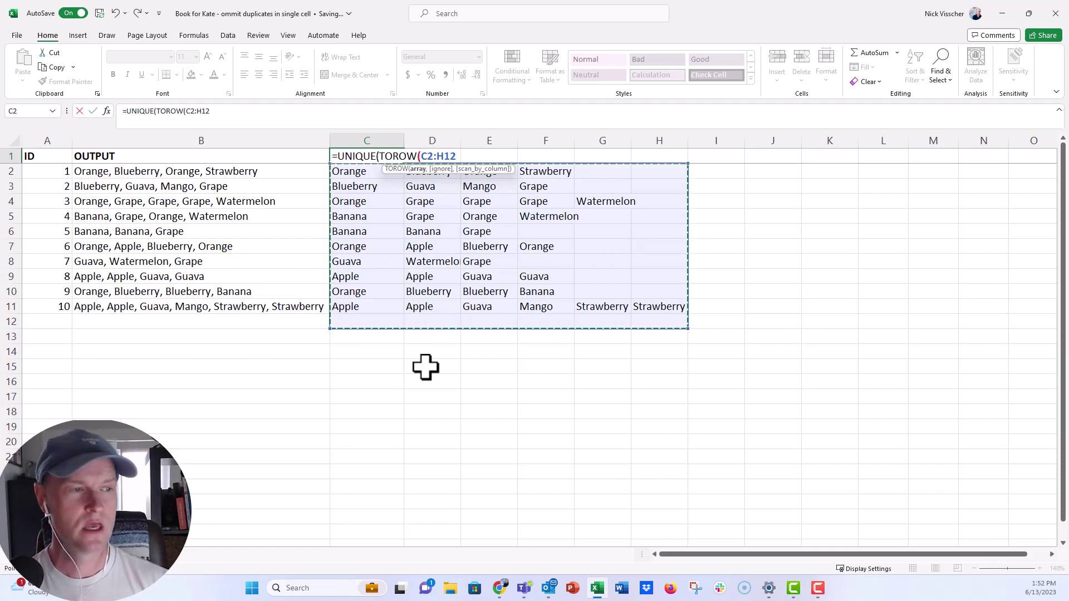
{"action": "type", "text": ","}
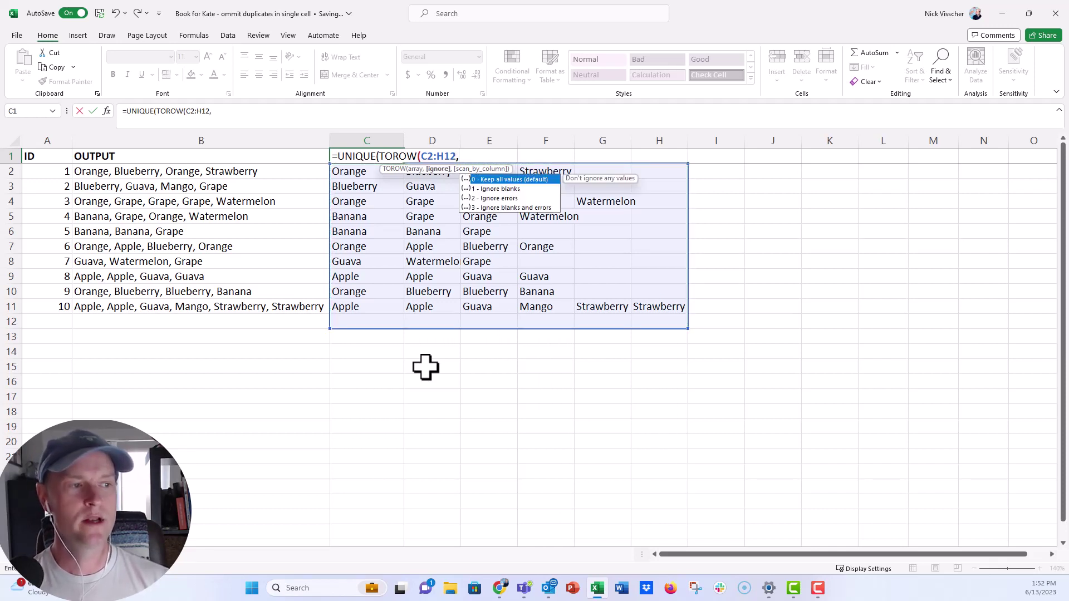
{"action": "type", "text": "1"}
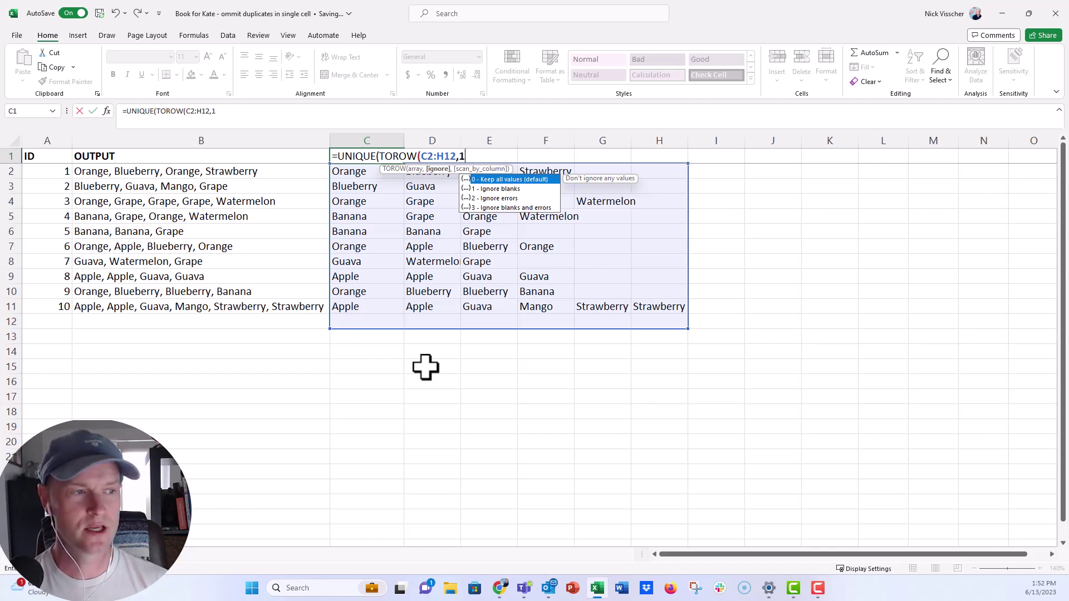
{"action": "type", "text": ")"}
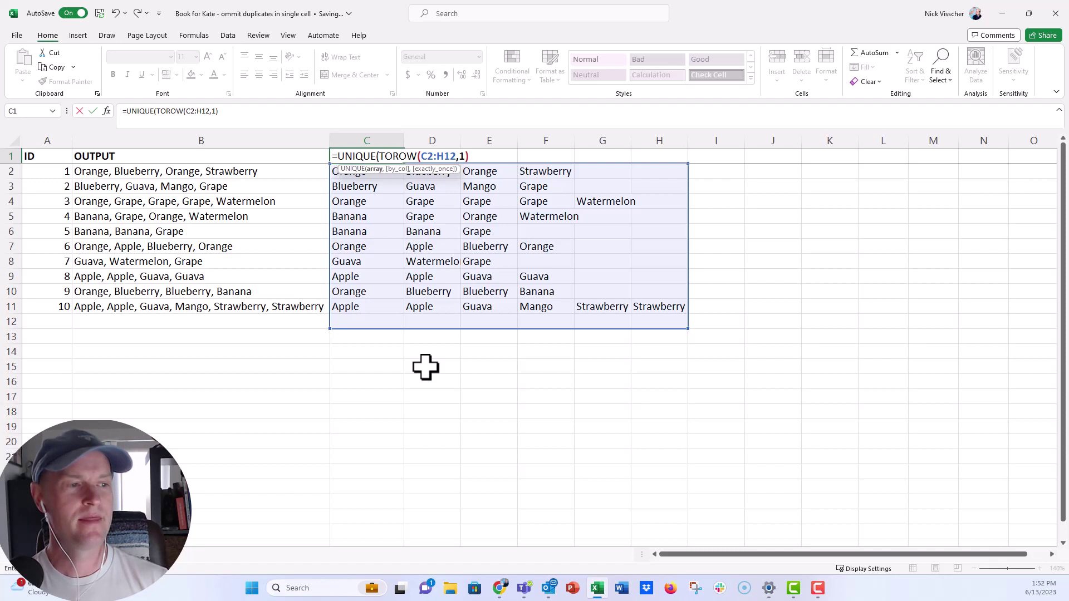
{"action": "type", "text": ","}
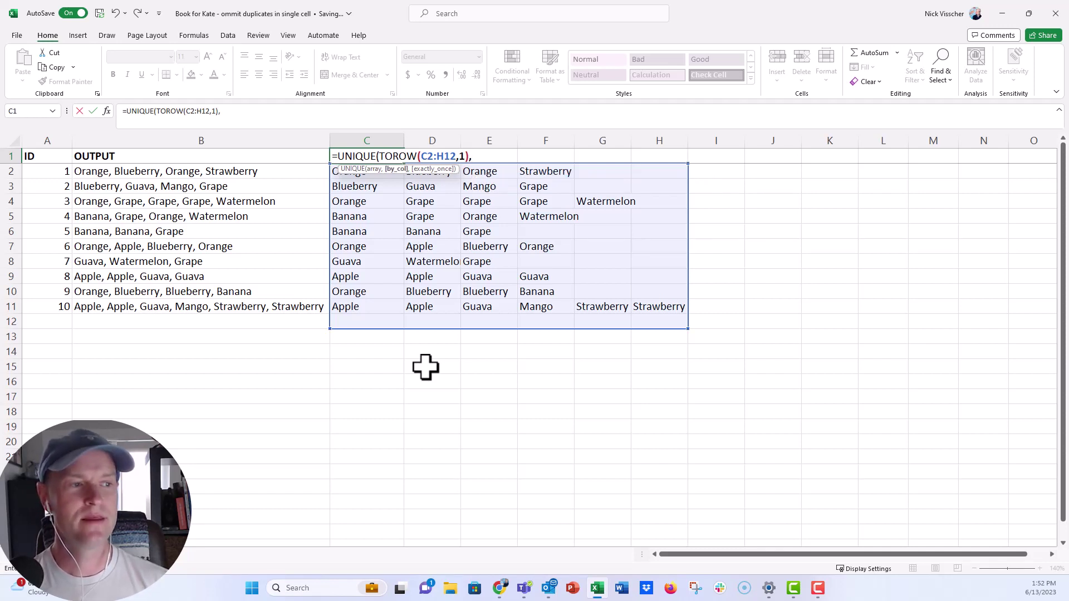
{"action": "type", "text": "TUE"}
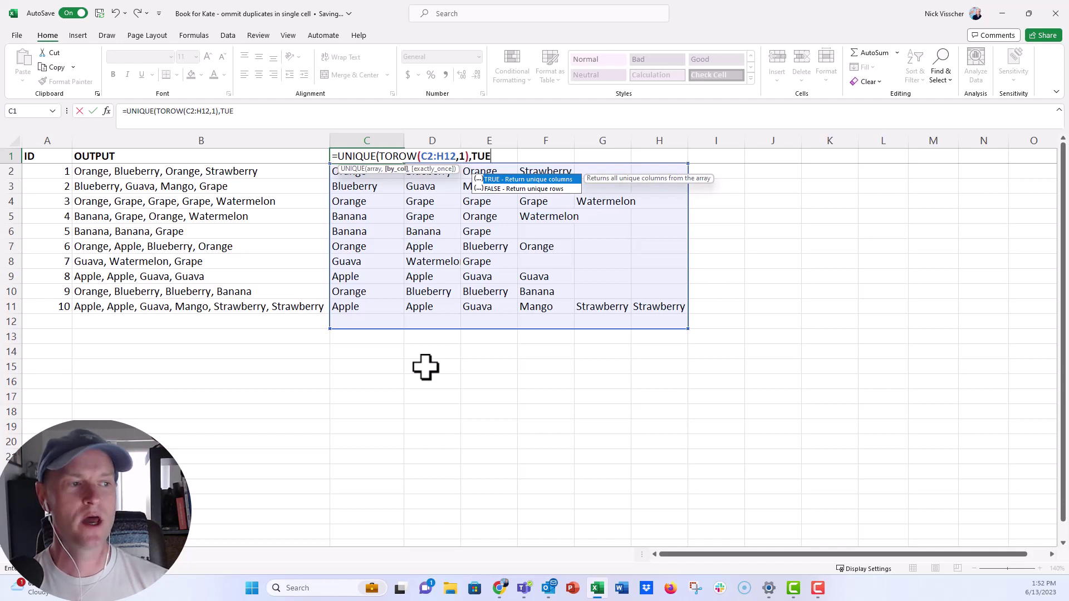
{"action": "key", "text": "BackSpace"}
{"action": "key", "text": "BackSpace"}
{"action": "type", "text": "RUE"}
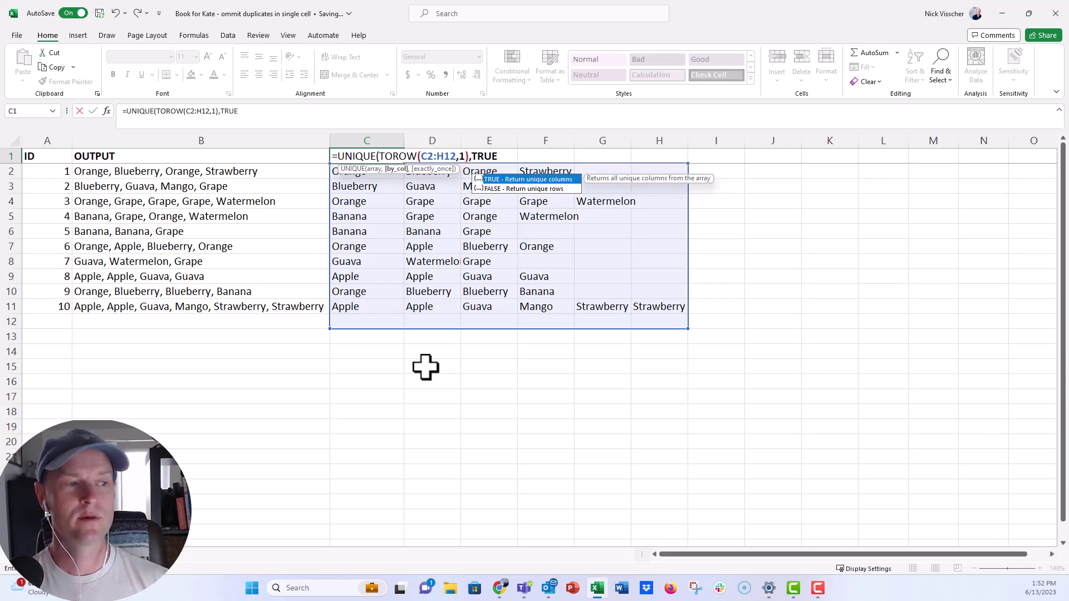
{"action": "type", "text": ")"}
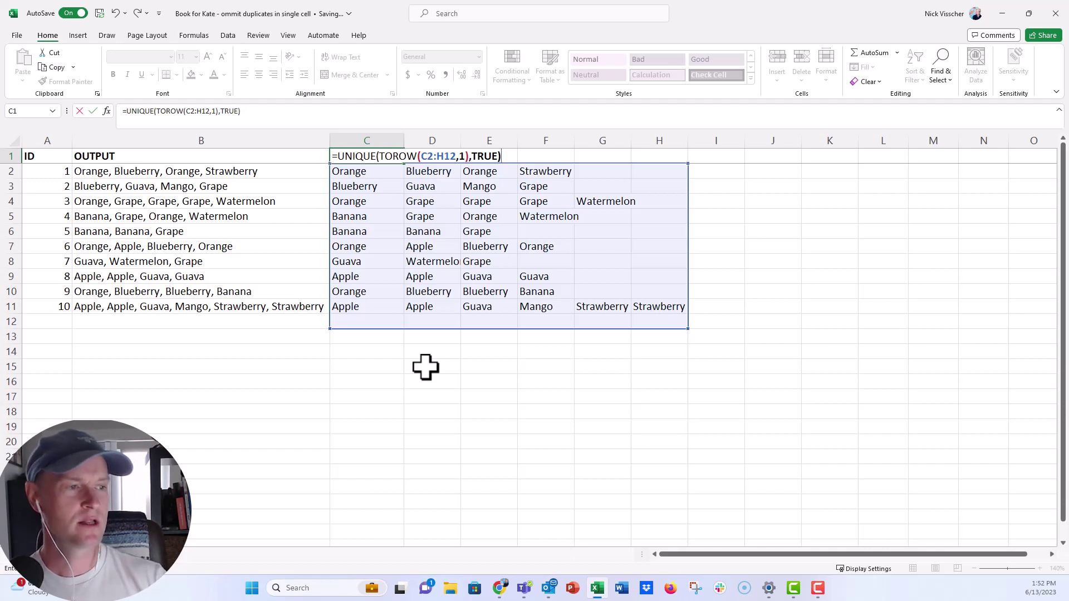
{"action": "left_click_drag", "start_coordinate": [688, 329], "coordinate": [687, 315]}
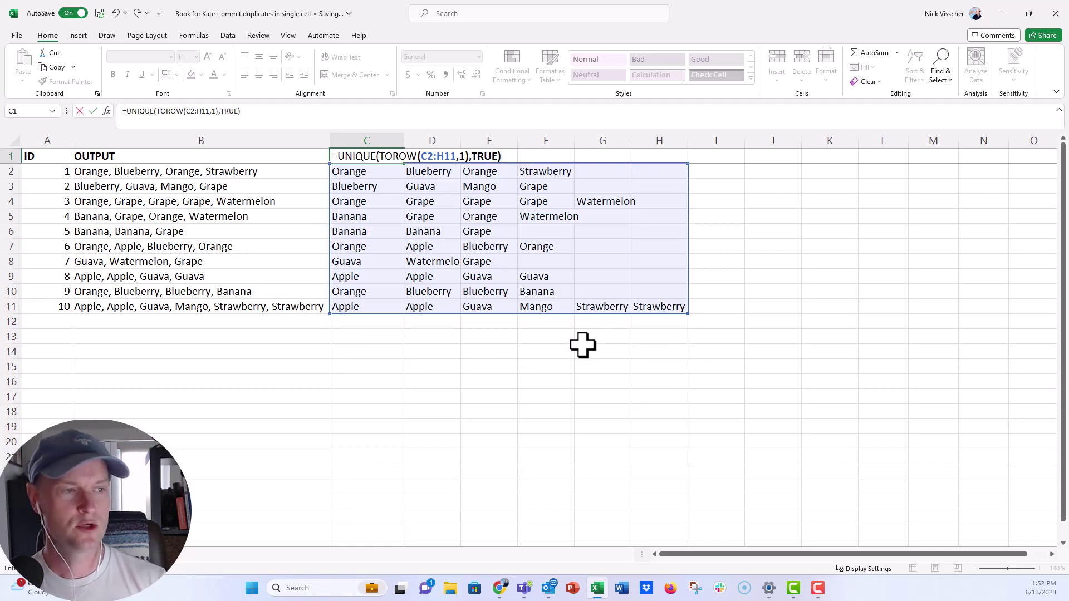
- Enter the UNIQUE formula and look over the distinct fruits spilled across row 1
{"action": "key", "text": "Return"}
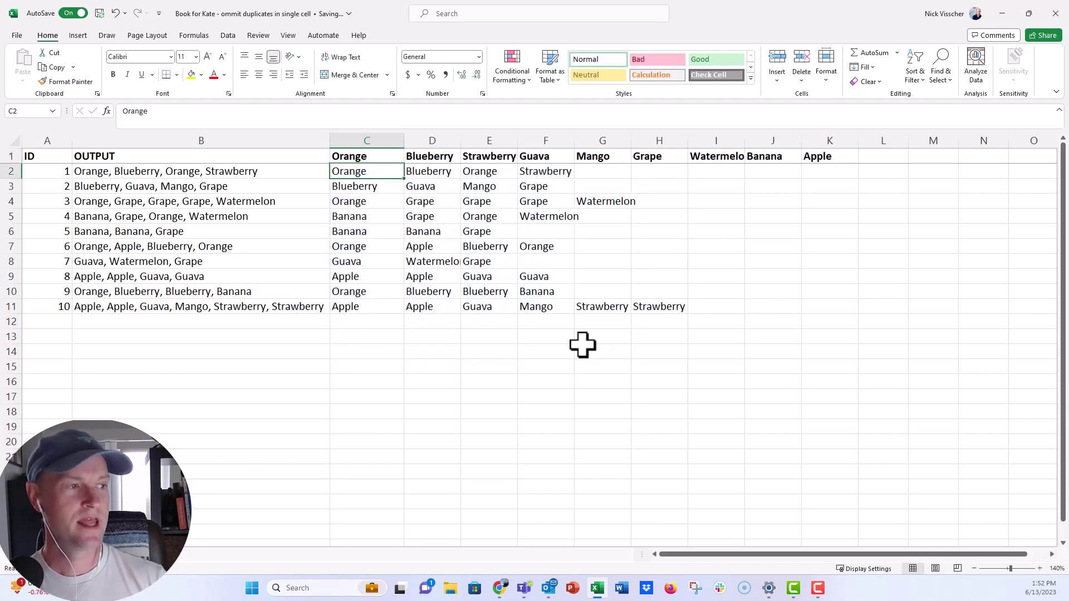
{"action": "key", "text": "Up"}
{"action": "key", "text": "Right"}
{"action": "key", "text": "Right"}
{"action": "key", "text": "Right"}
{"action": "key", "text": "Right"}
{"action": "key", "text": "Right"}
{"action": "key", "text": "Right"}
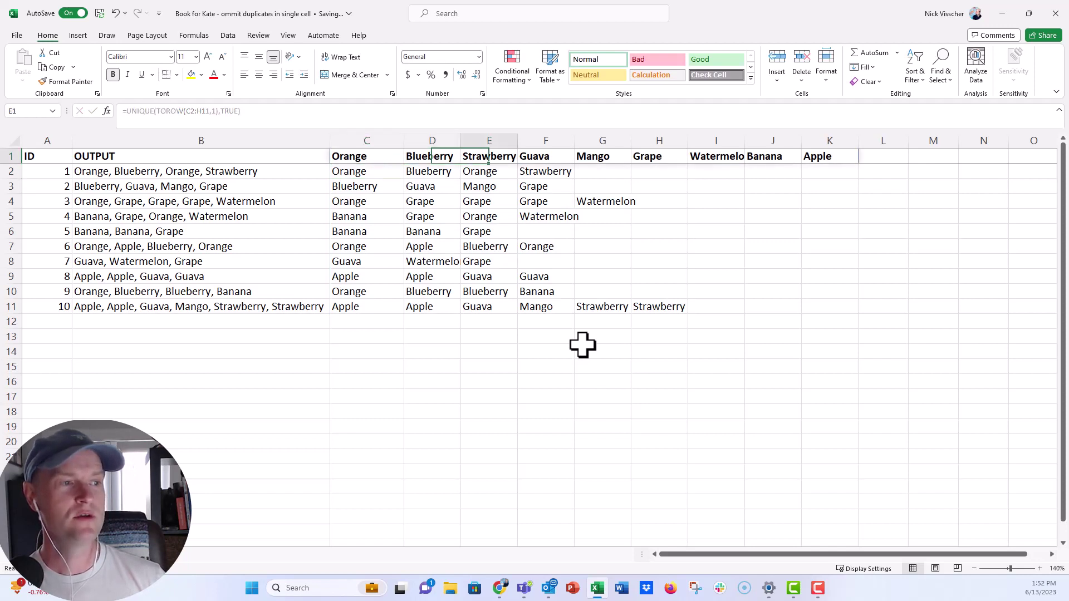
{"action": "key", "text": "Right"}
{"action": "key", "text": "Right"}
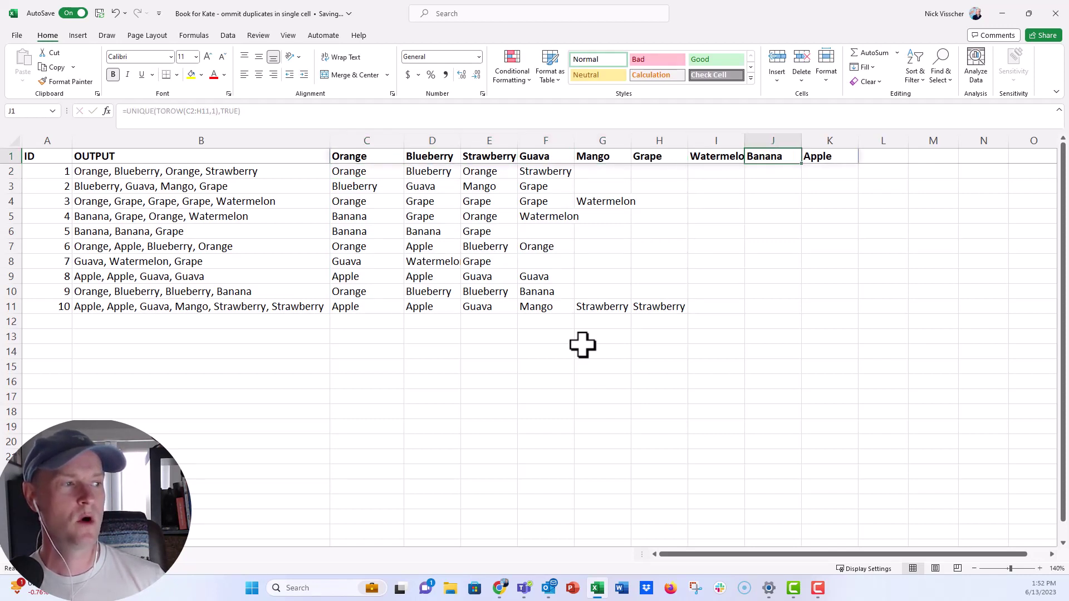
{"action": "key", "text": "Left"}
{"action": "key", "text": "Left"}
{"action": "key", "text": "Left"}
{"action": "key", "text": "Left"}
{"action": "key", "text": "Left"}
{"action": "key", "text": "Left"}
{"action": "key", "text": "Left"}
{"action": "key", "text": "Left"}
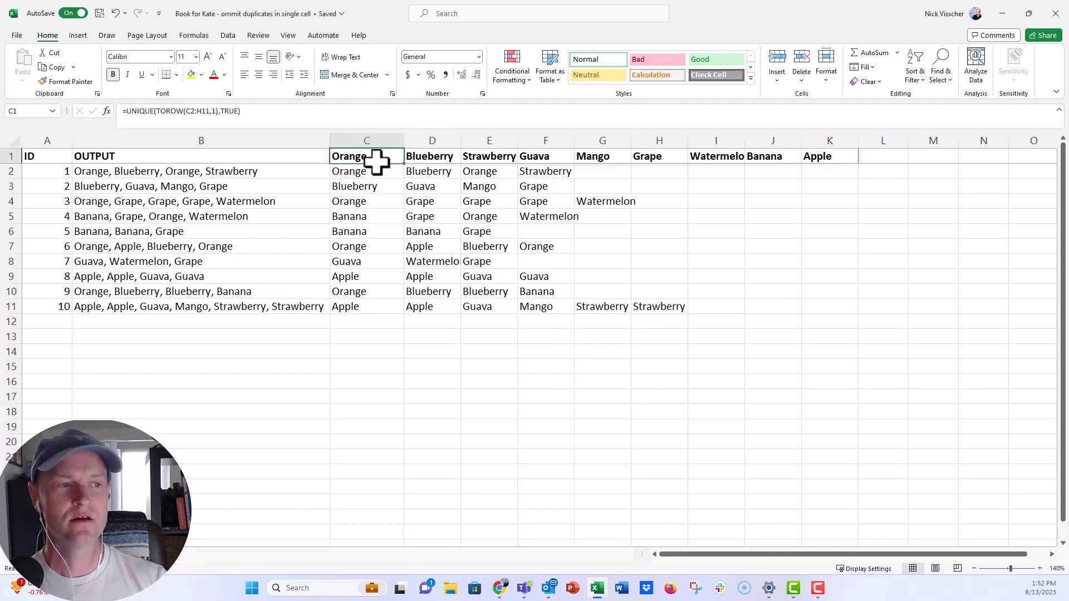
- Wrap the formula in SORT with ,,,TRUE so the fruits sort across columns
{"action": "left_click", "coordinate": [127, 114]}
{"action": "left_click", "coordinate": [127, 114]}
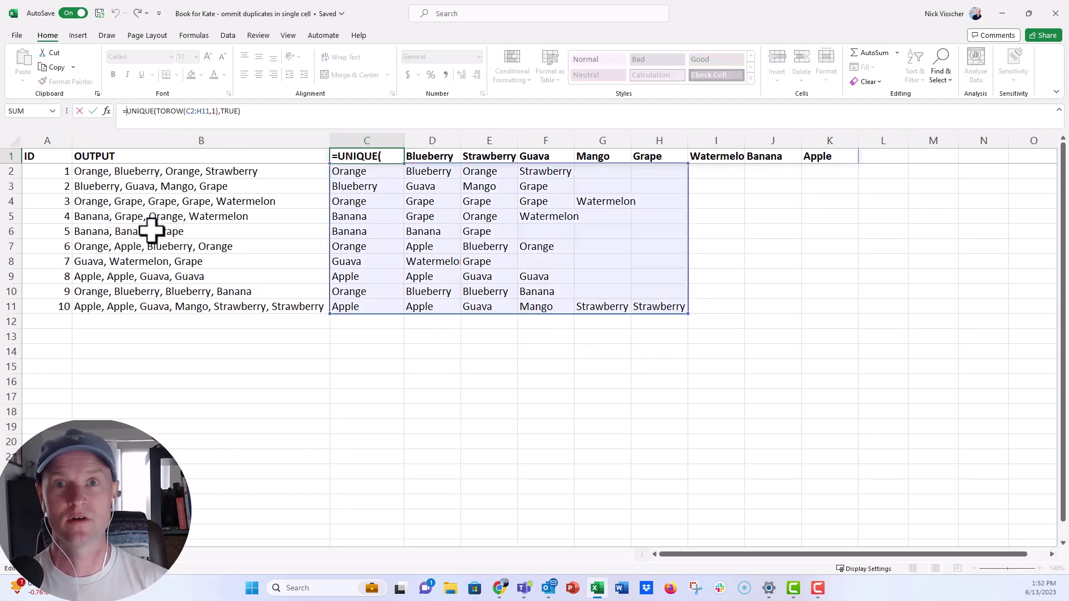
{"action": "type", "text": "SORT("}
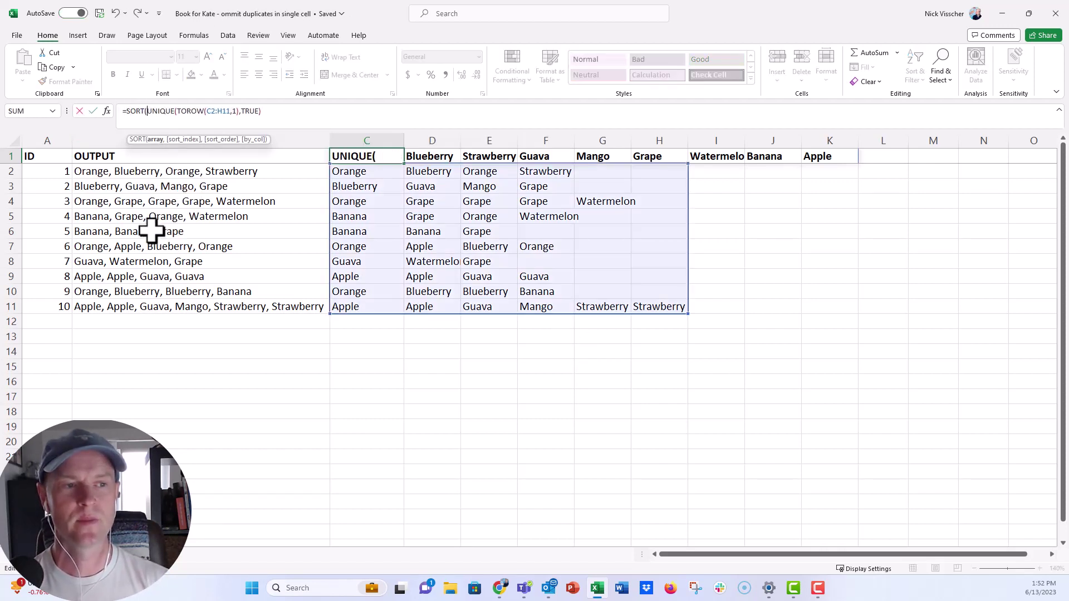
{"action": "left_click", "coordinate": [272, 112]}
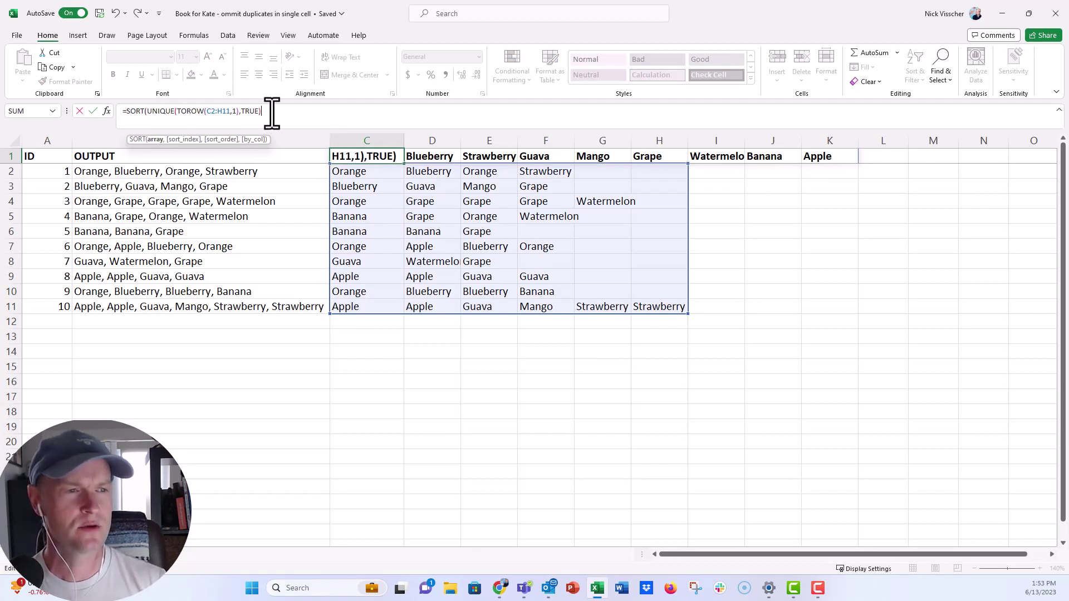
{"action": "type", "text": ","}
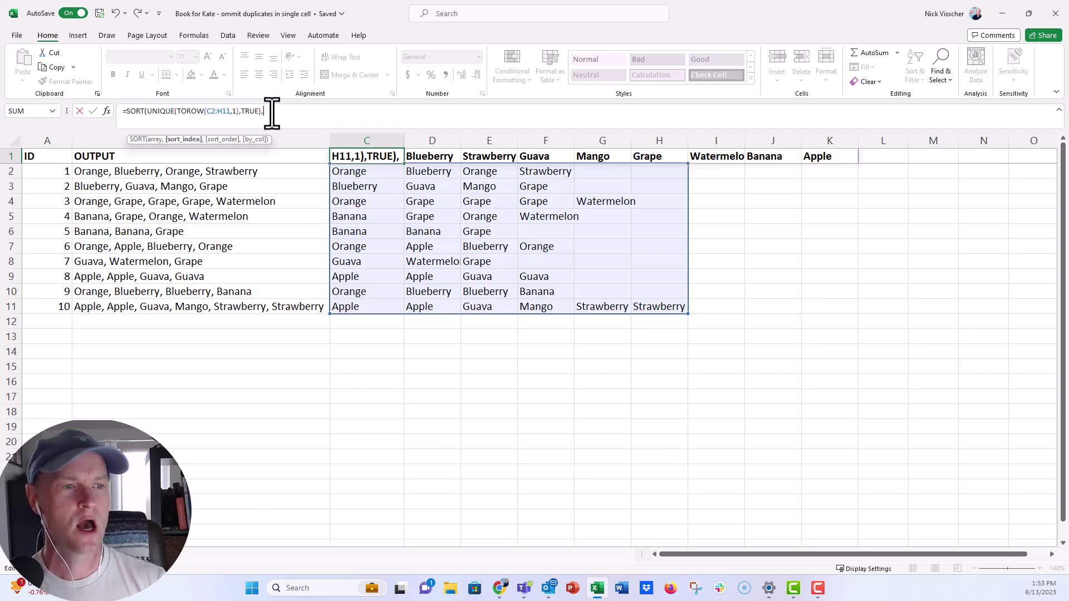
{"action": "type", "text": ","}
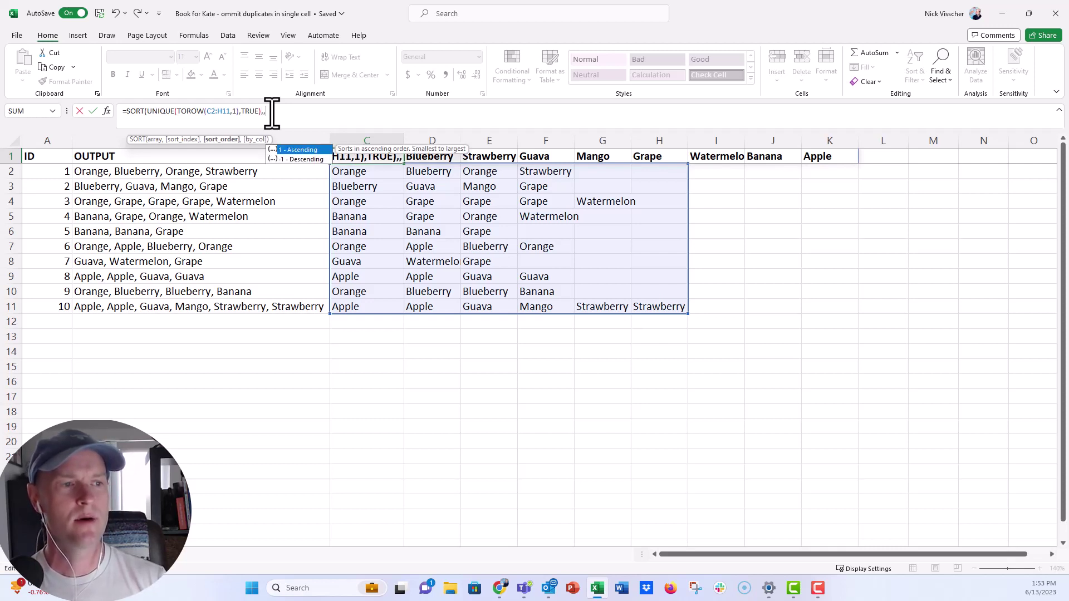
{"action": "type", "text": ","}
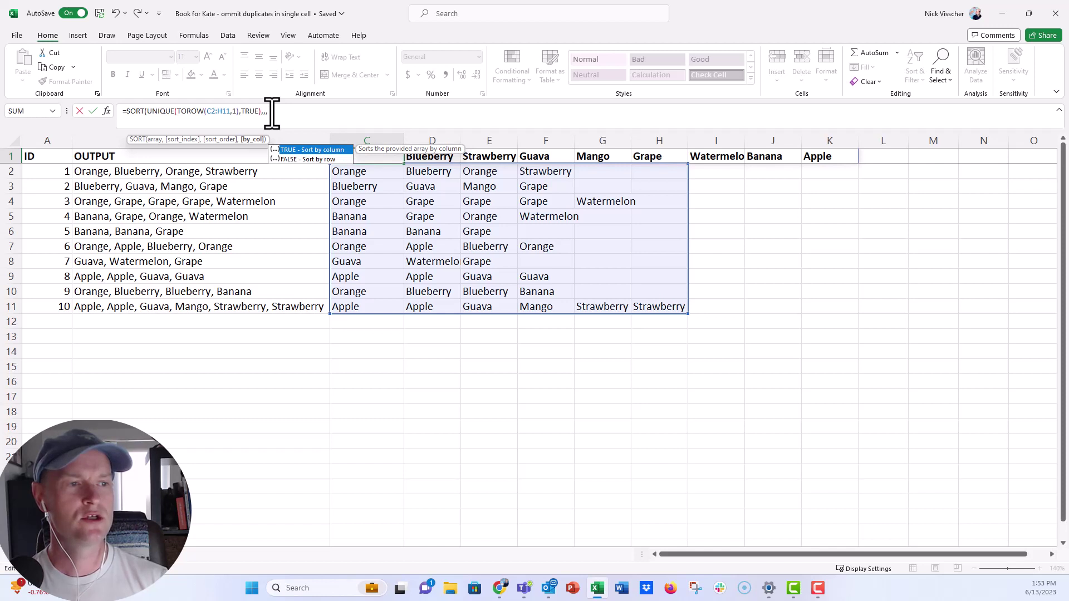
{"action": "double_click", "coordinate": [301, 150]}
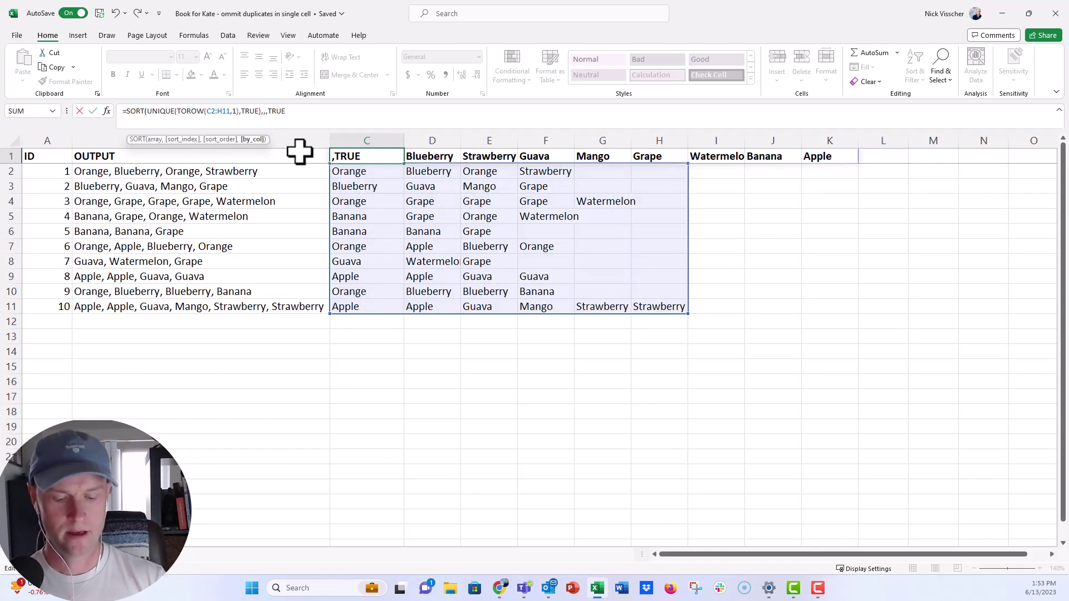
- Complete the SORT formula, spilling the fruits alphabetically from Apple to Watermelon across row 1
{"action": "type", "text": ")"}
{"action": "key", "text": "ctrl+Return"}
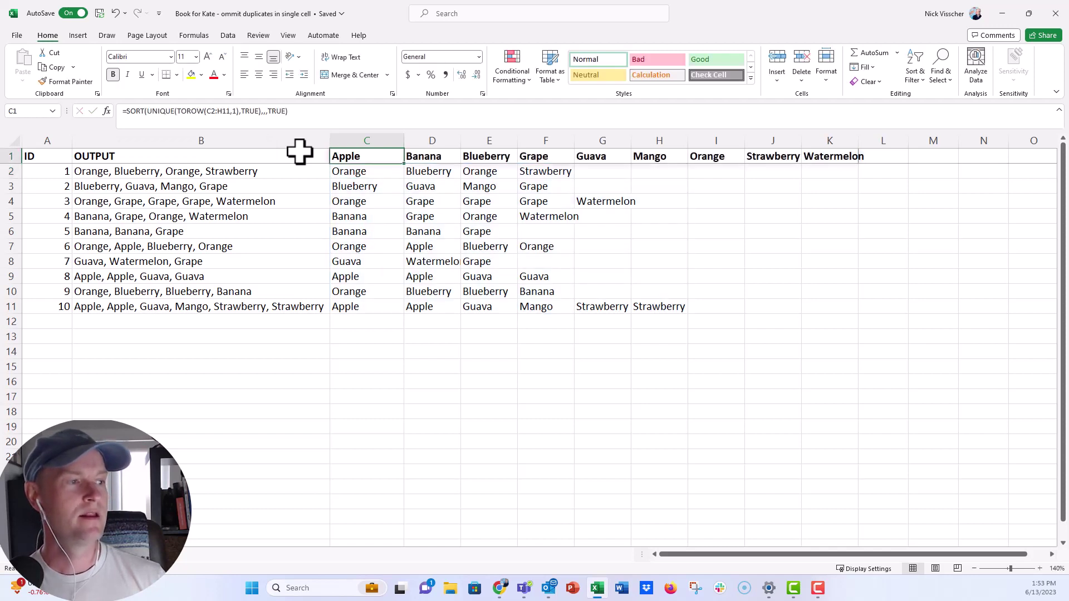
{"action": "key", "text": "Right"}
{"action": "key", "text": "Right"}
{"action": "key", "text": "Right"}
{"action": "key", "text": "Right"}
{"action": "key", "text": "Right"}
{"action": "key", "text": "Right"}
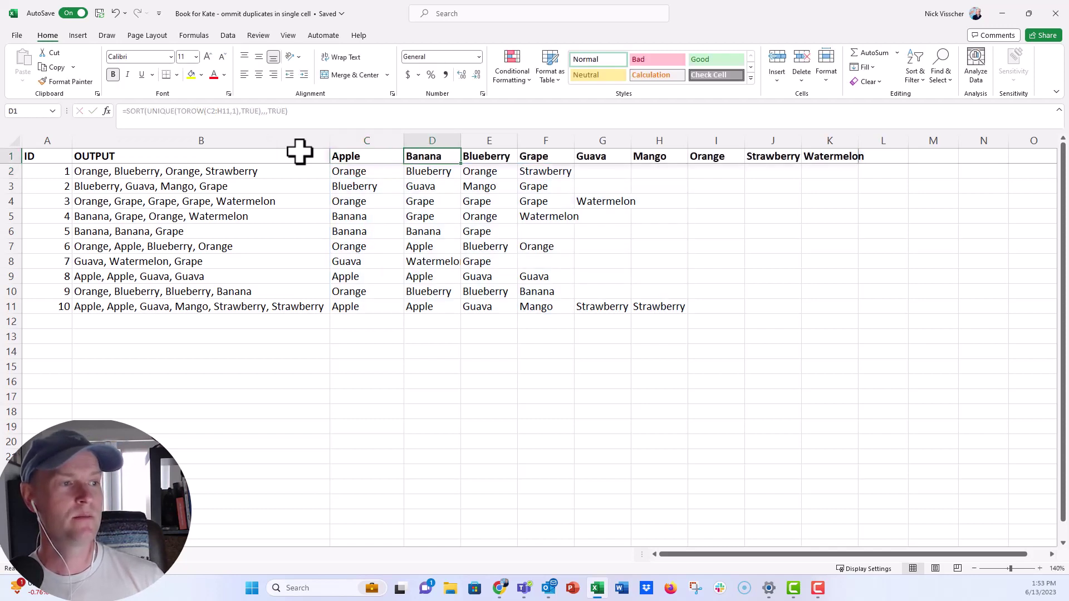
{"action": "key", "text": "Right"}
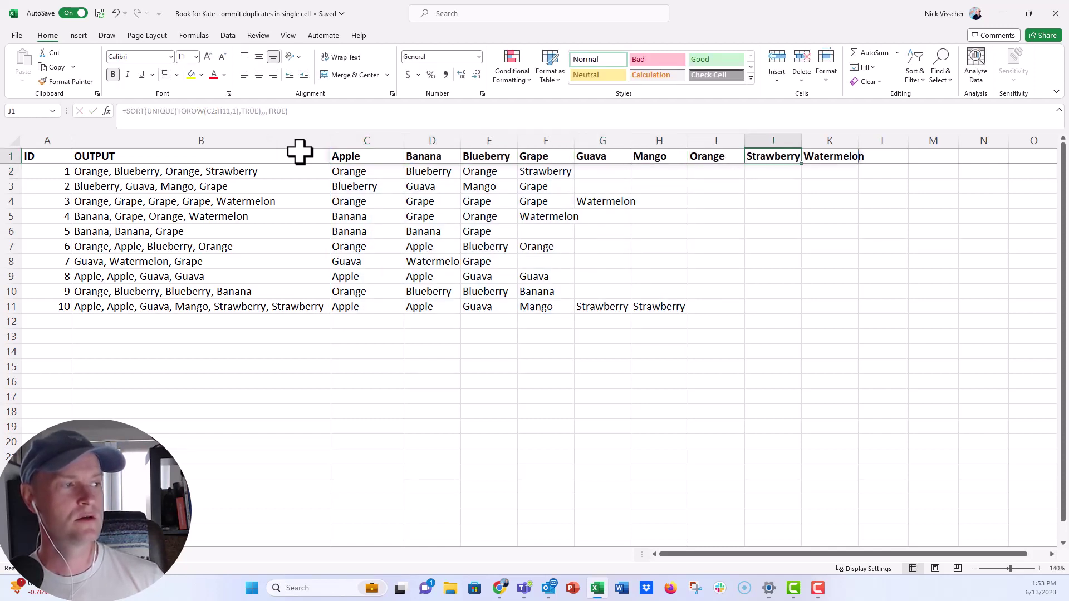
{"action": "key", "text": "Left"}
{"action": "key", "text": "Left"}
{"action": "key", "text": "Left"}
{"action": "key", "text": "Left"}
{"action": "key", "text": "Left"}
{"action": "key", "text": "Left"}
{"action": "key", "text": "Left"}
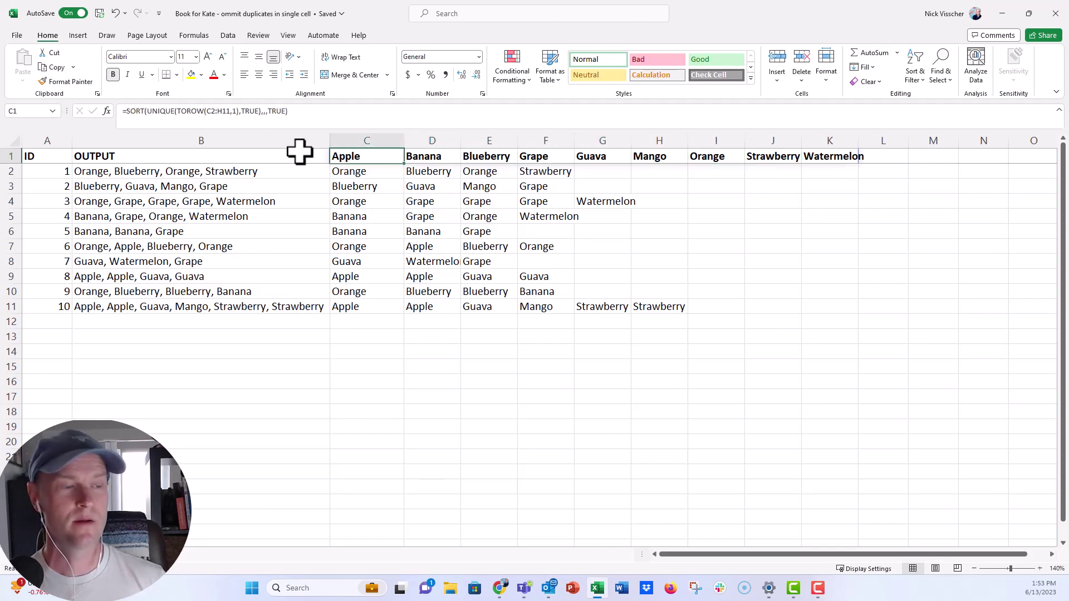
- Paste the row 1 fruit headers as plain values and delete the old fruit values in C2:H11
{"action": "key", "text": "shift+Right"}
{"action": "key", "text": "shift+Right"}
{"action": "key", "text": "shift+Right"}
{"action": "key", "text": "shift+Right"}
{"action": "key", "text": "shift+Right"}
{"action": "key", "text": "shift+Right"}
{"action": "key", "text": "shift+Right"}
{"action": "key", "text": "shift+Right"}
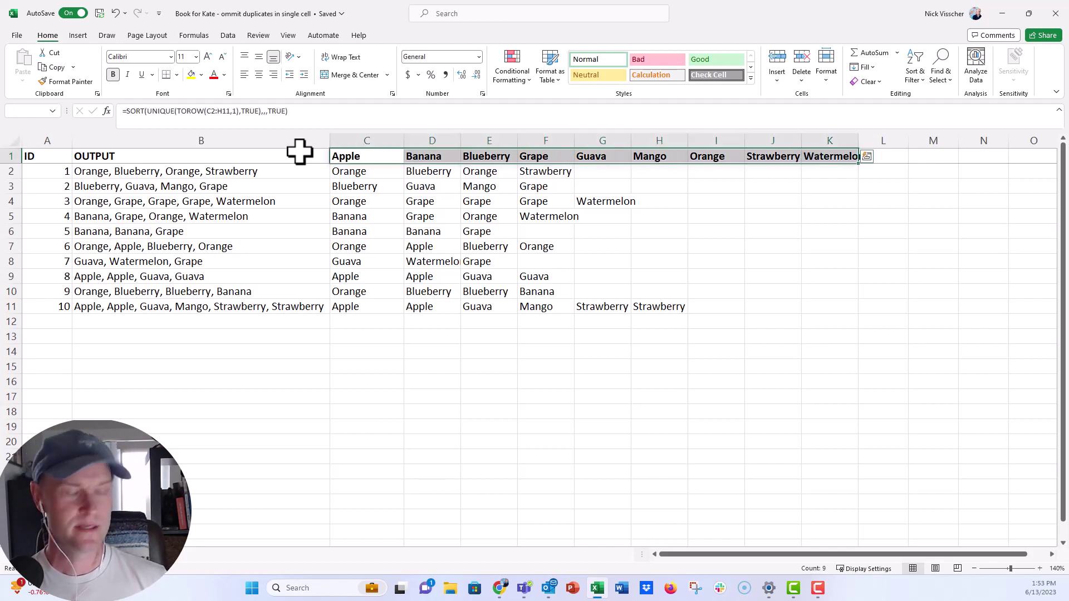
{"action": "key", "text": "ctrl+c"}
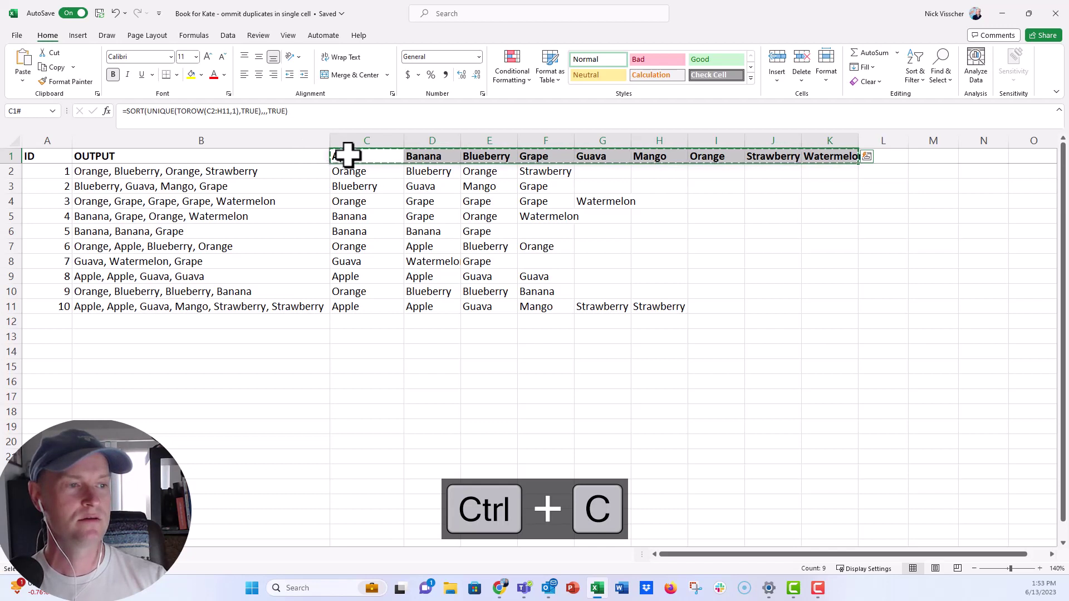
{"action": "right_click", "coordinate": [349, 158]}
{"action": "left_click", "coordinate": [393, 232]}
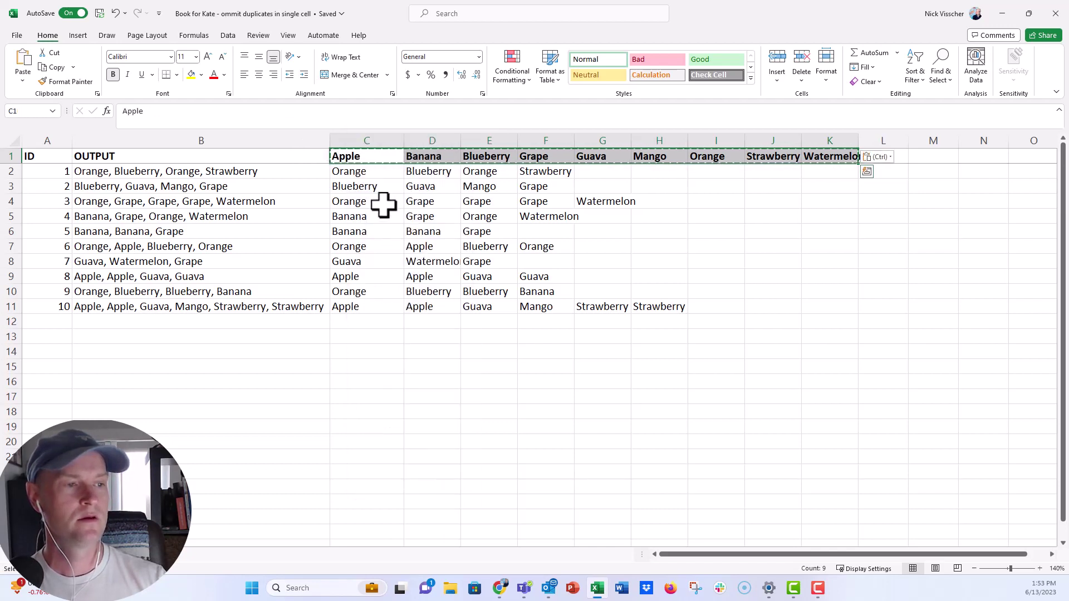
{"action": "left_click", "coordinate": [362, 170]}
{"action": "key", "text": "Escape"}
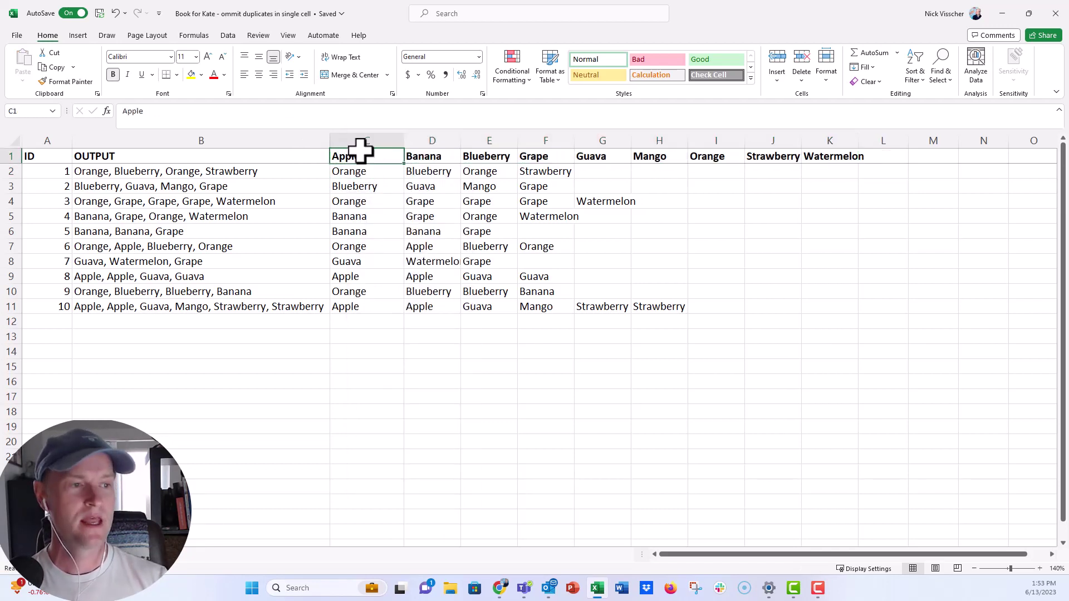
{"action": "left_click_drag", "start_coordinate": [362, 170], "coordinate": [674, 307]}
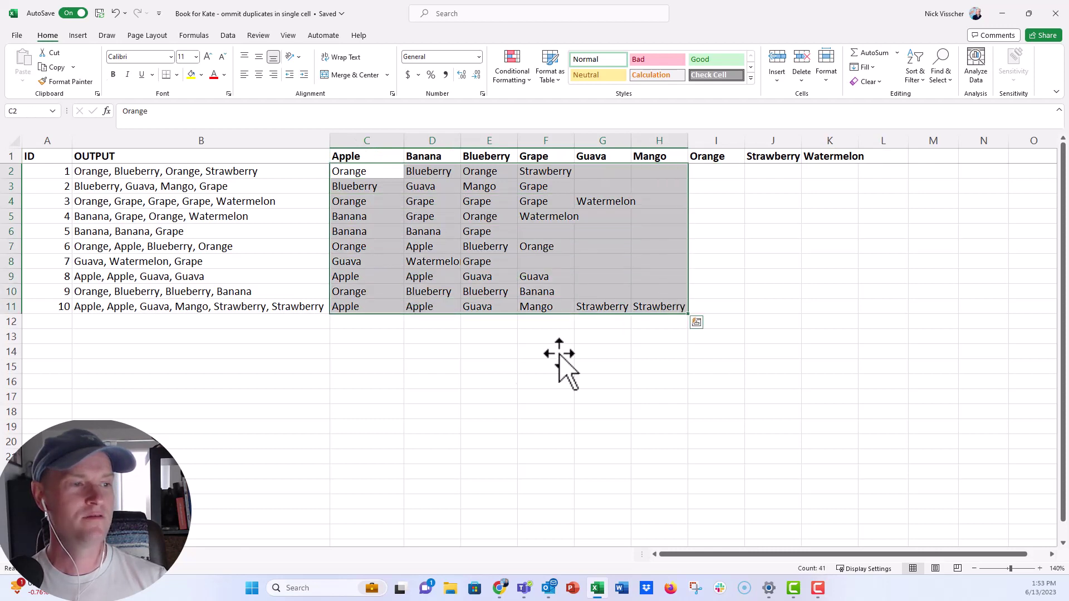
{"action": "key", "text": "Delete"}
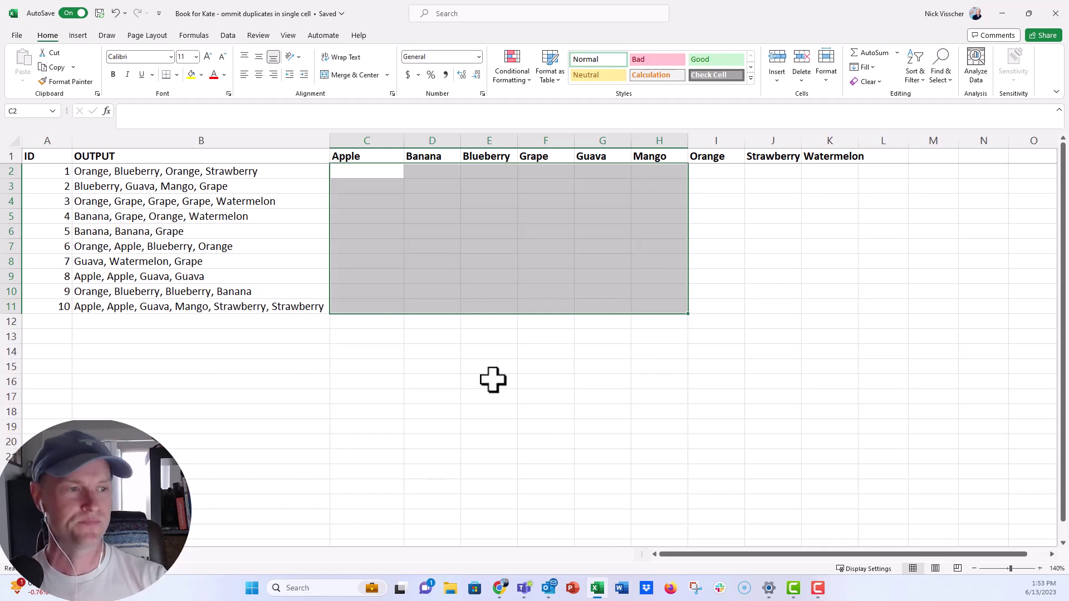
- In C2, start typing =IF(COUNTIF($B2,"*"& to test row 2's list against a header fruit
{"action": "left_click", "coordinate": [349, 173]}
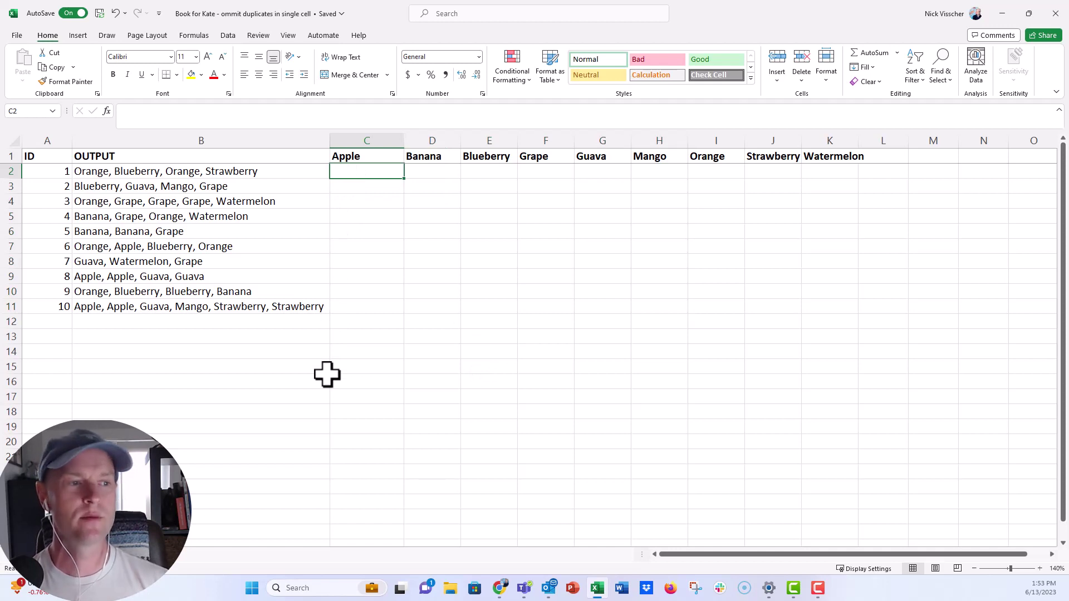
{"action": "type", "text": "="}
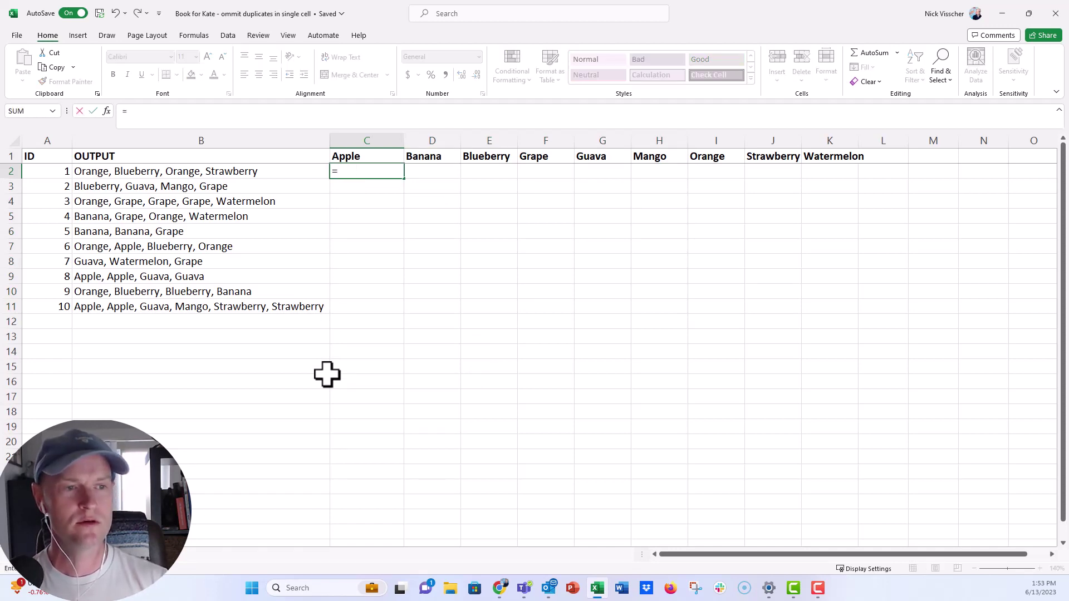
{"action": "type", "text": "IF(COUNT"}
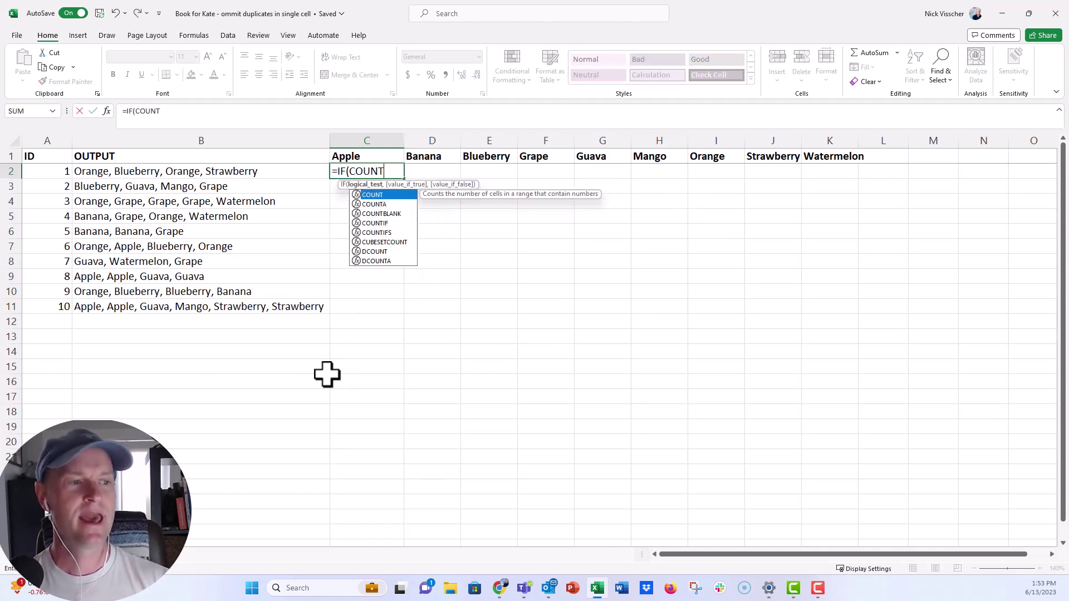
{"action": "type", "text": "IF("}
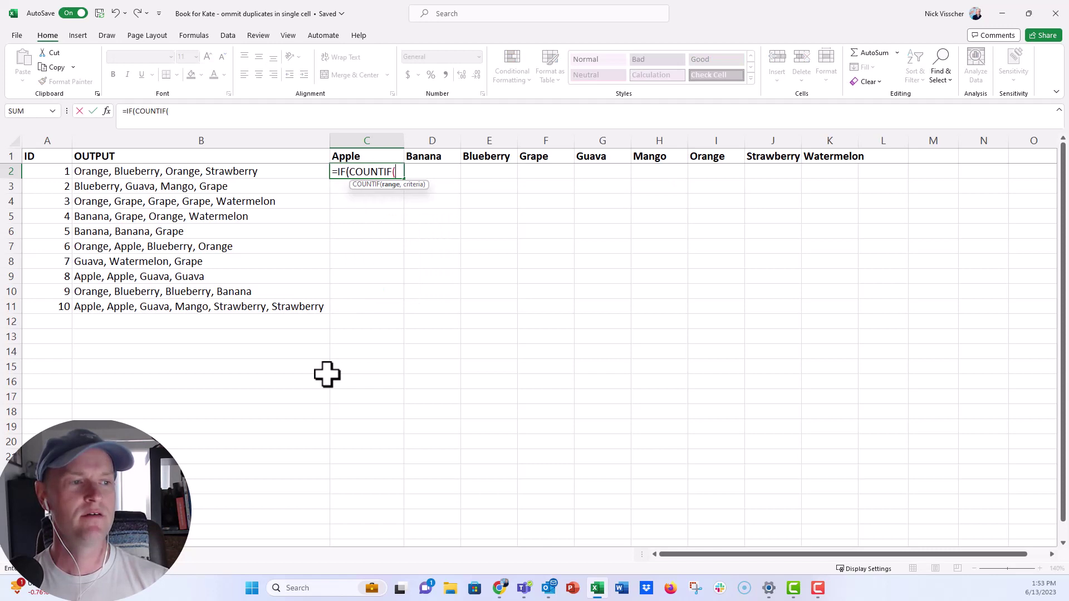
{"action": "left_click", "coordinate": [256, 171]}
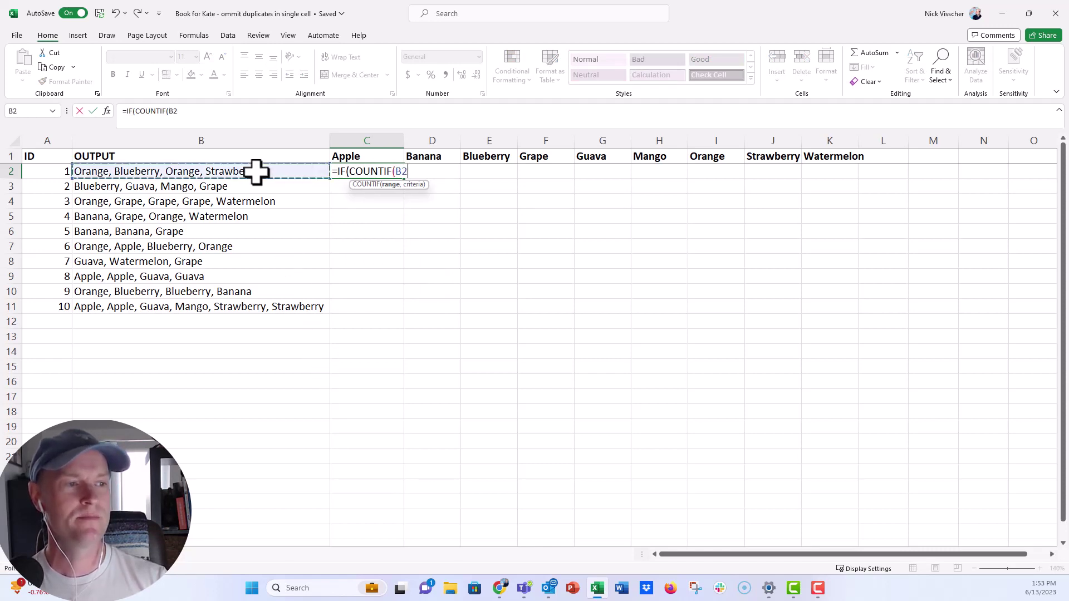
{"action": "left_click", "coordinate": [395, 177]}
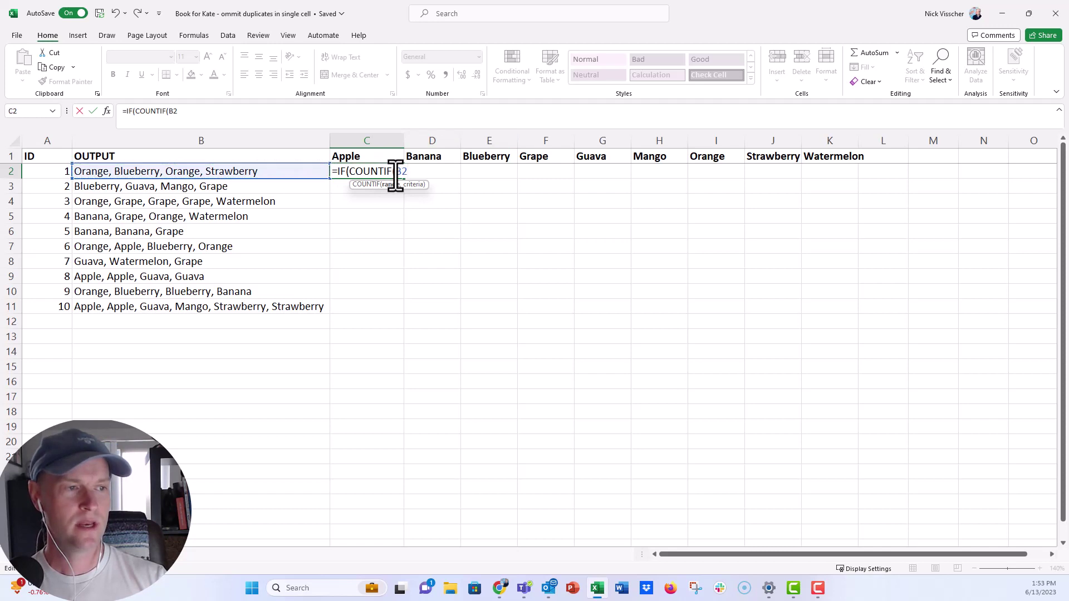
{"action": "type", "text": "$"}
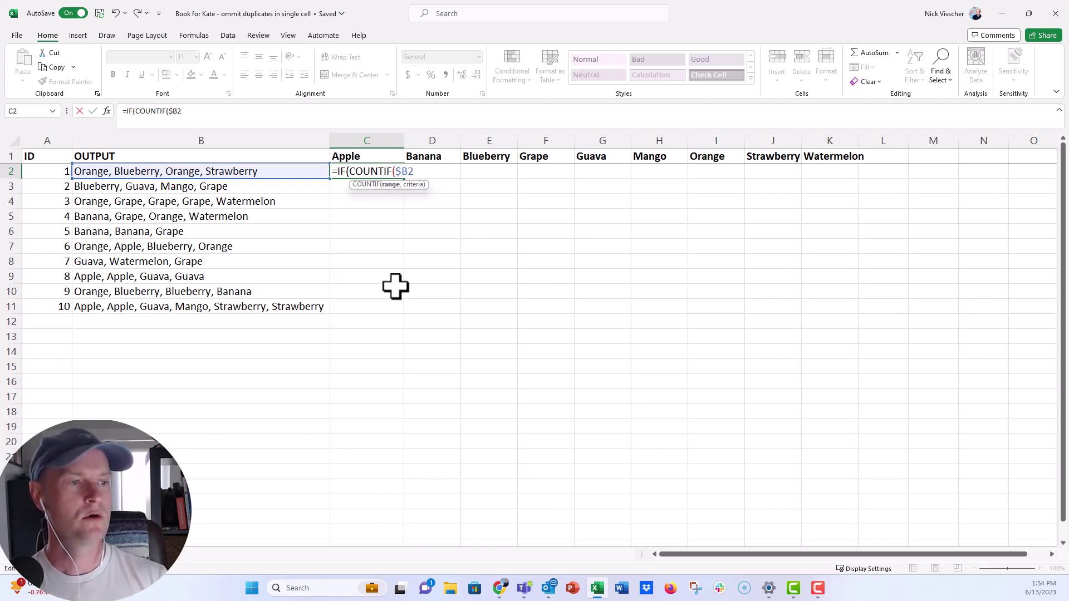
{"action": "type", "text": ","}
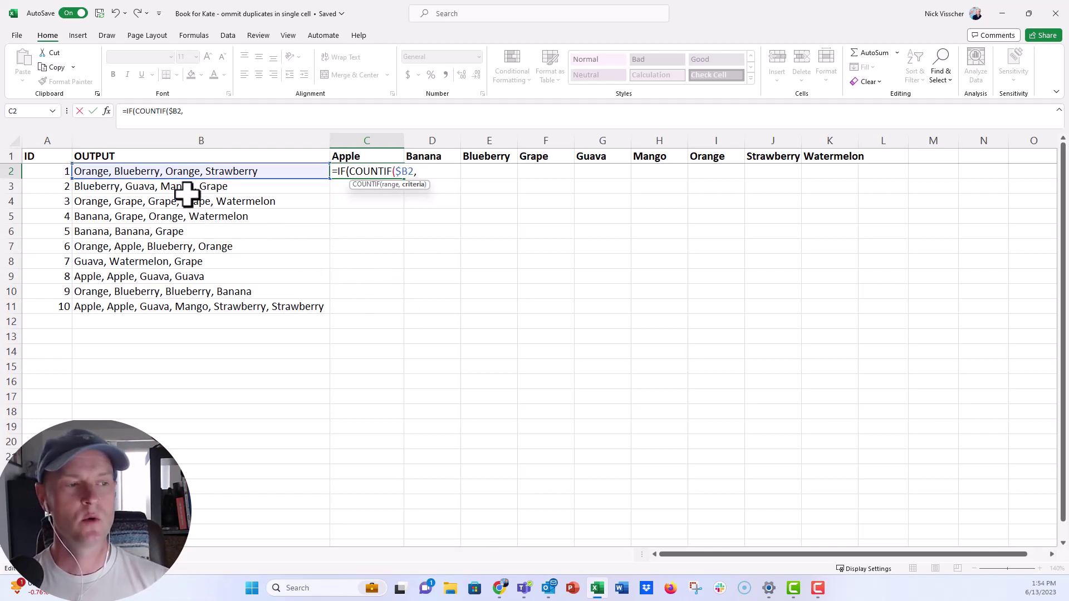
{"action": "type", "text": "\"*"}
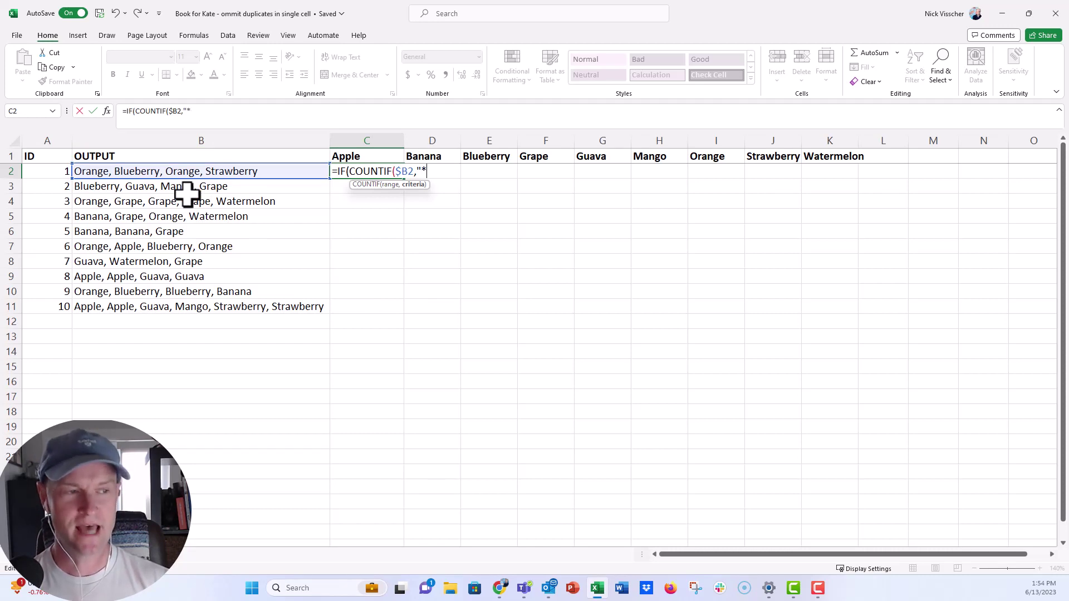
{"action": "type", "text": "\""}
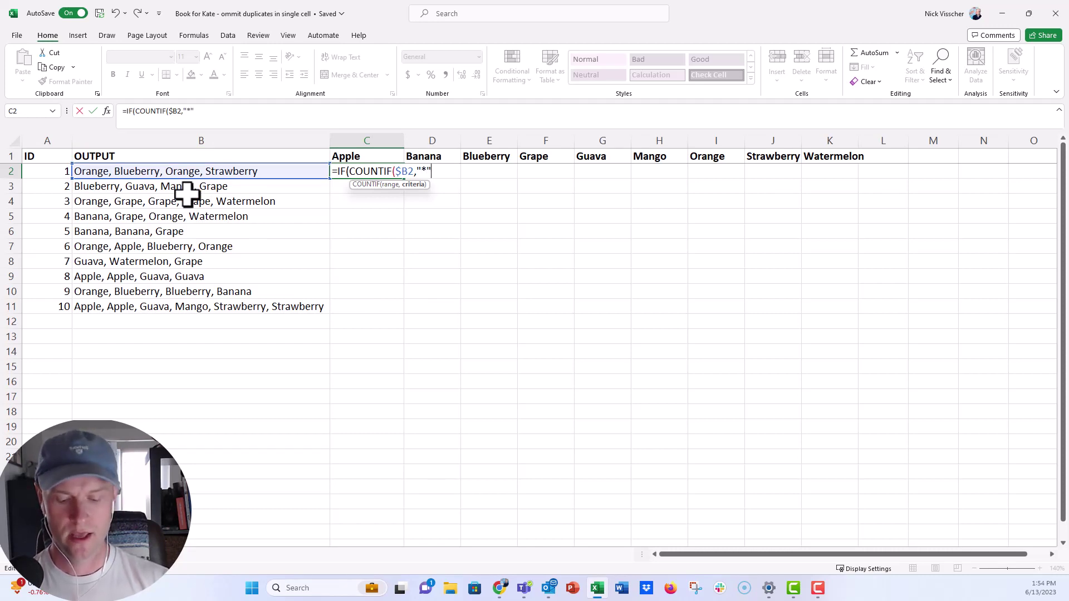
{"action": "type", "text": "&"}
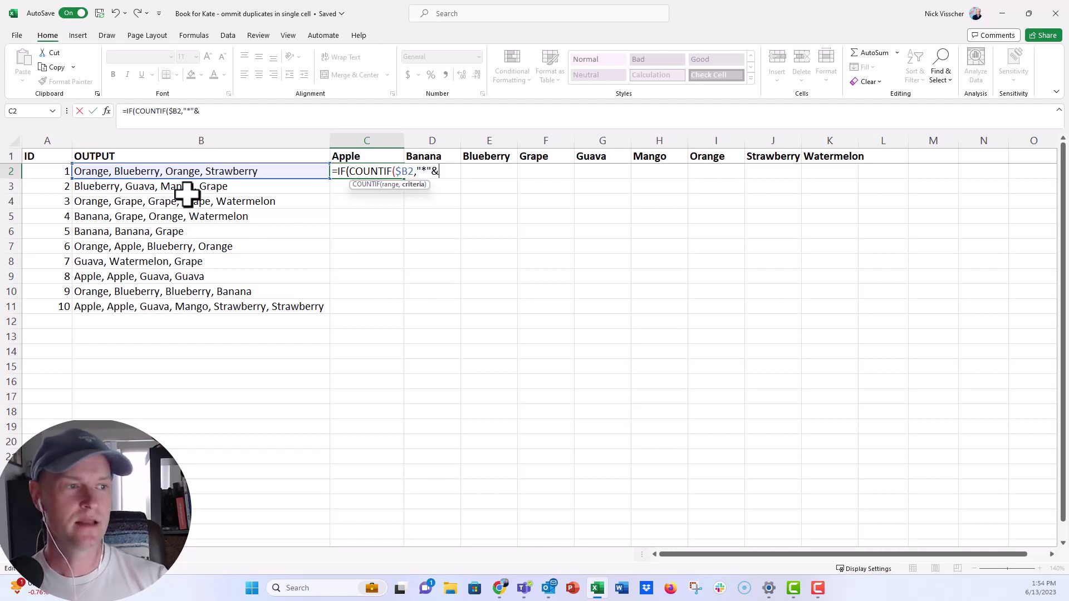
- Enter =IF(COUNTIF($B2,"*"&C$1&"*"),C$1,"") in C2 to flag Apple in row 2's list
{"action": "left_click", "coordinate": [392, 158]}
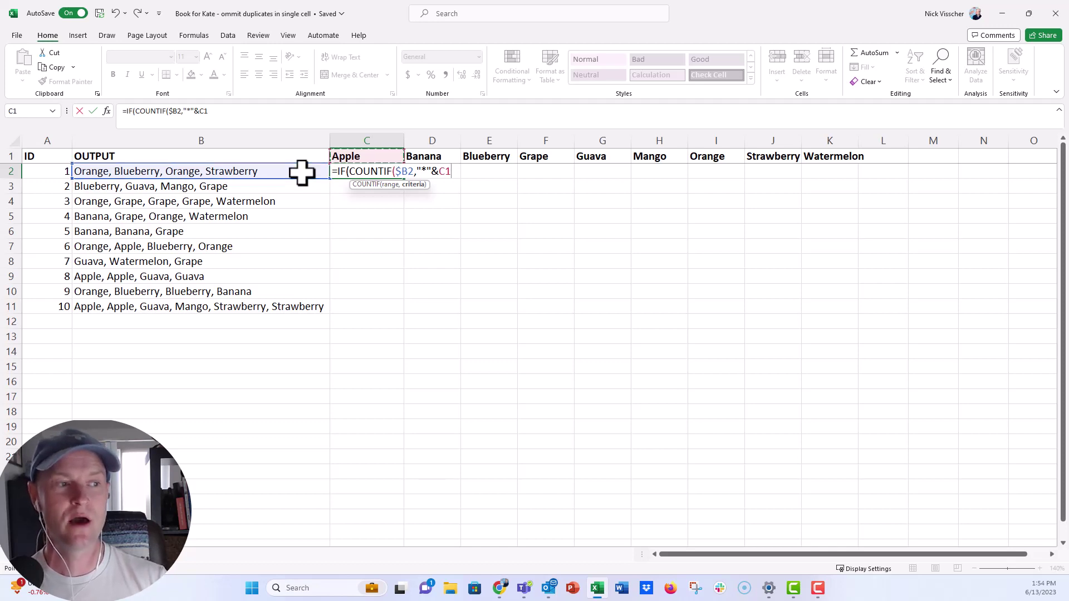
{"action": "left_click", "coordinate": [444, 175]}
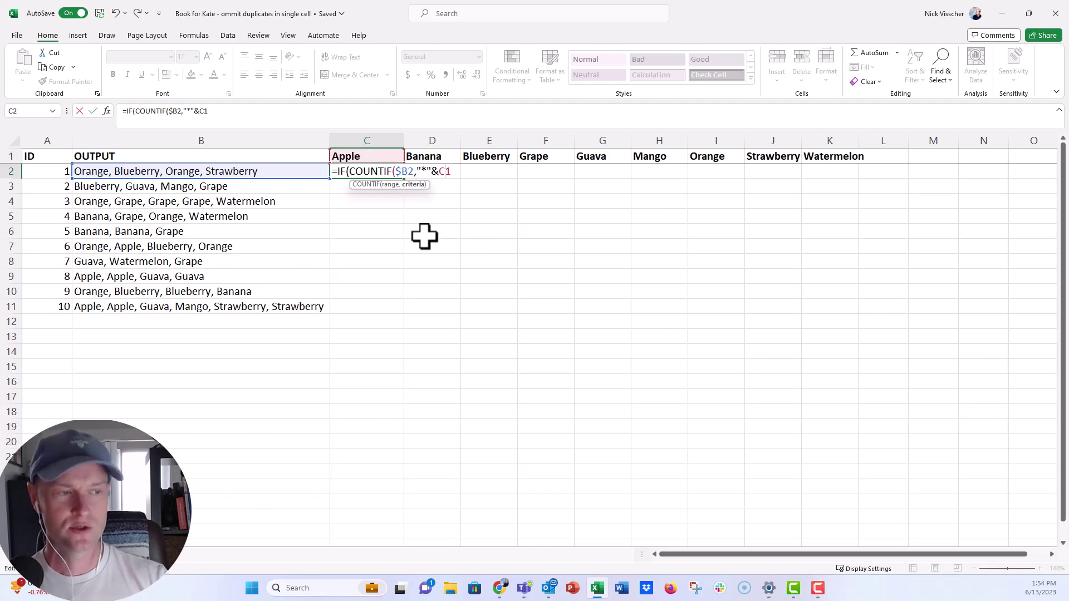
{"action": "type", "text": "$"}
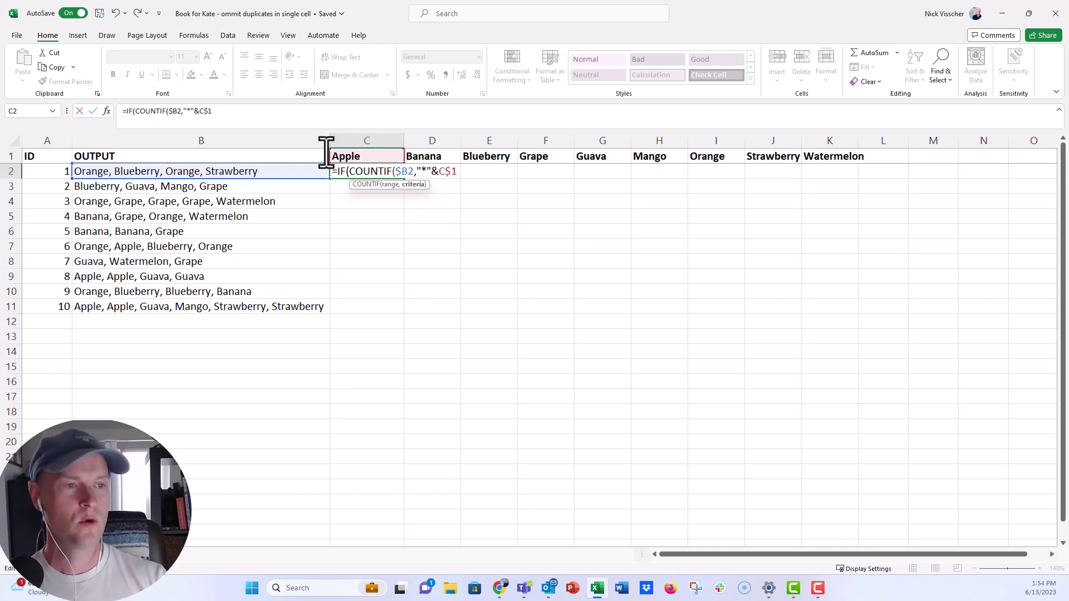
{"action": "left_click", "coordinate": [287, 118]}
{"action": "type", "text": "&"}
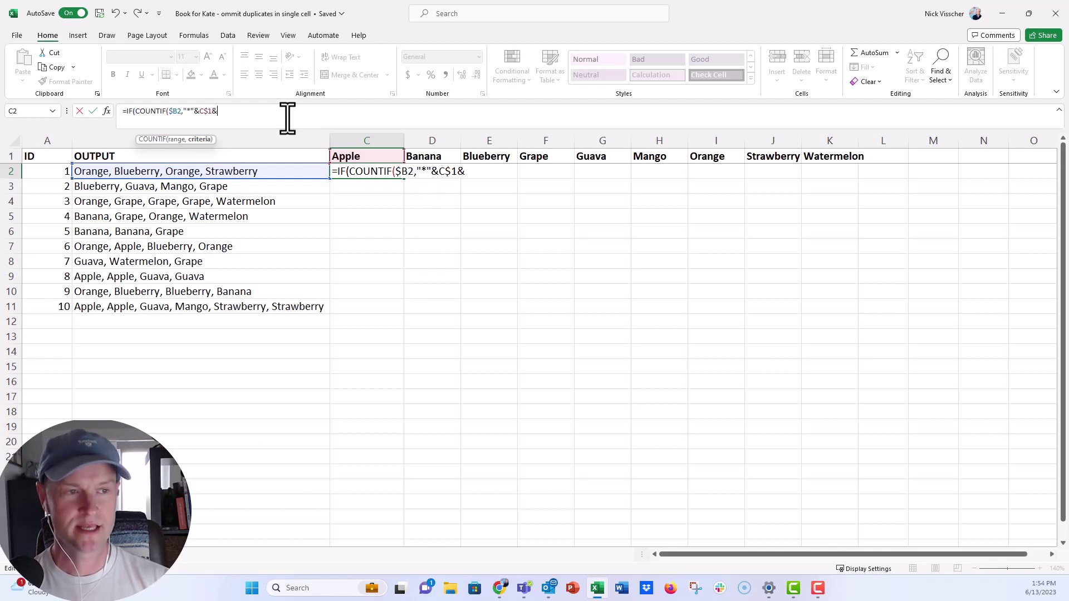
{"action": "type", "text": "\""}
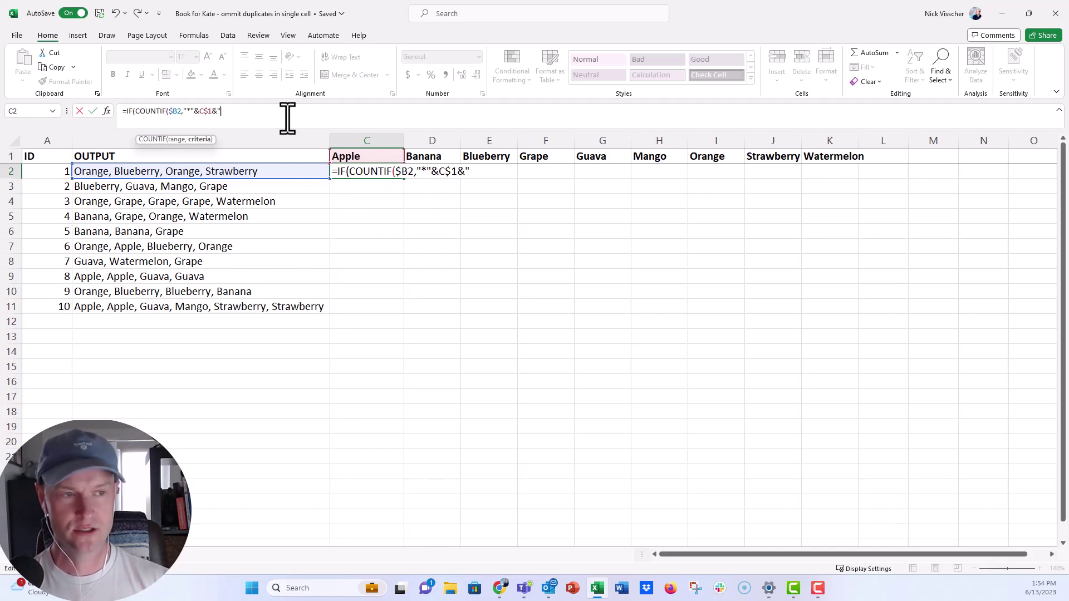
{"action": "type", "text": "*"}
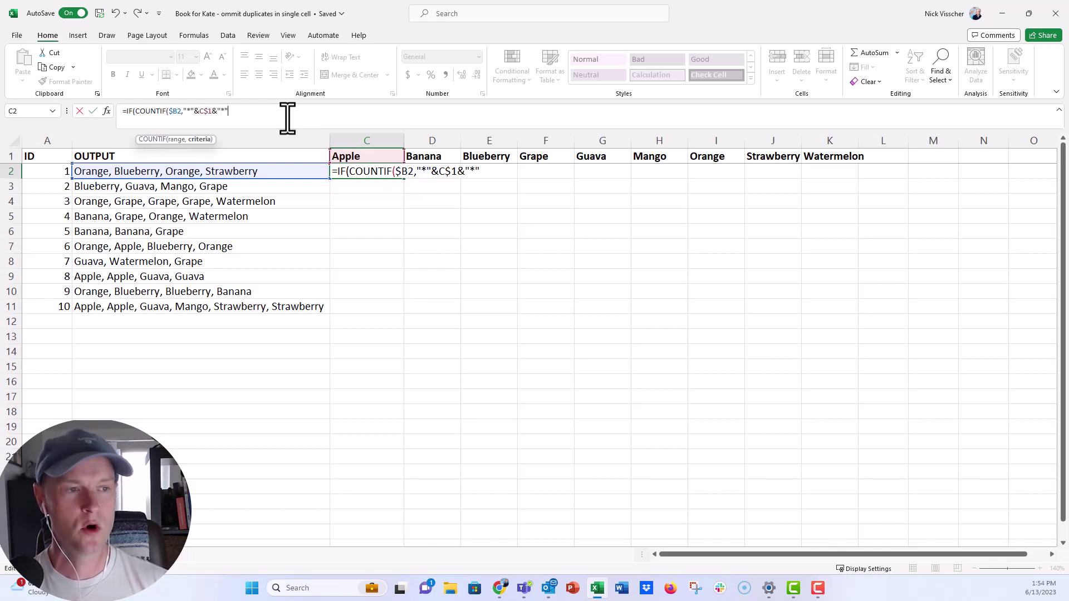
{"action": "type", "text": "\")"}
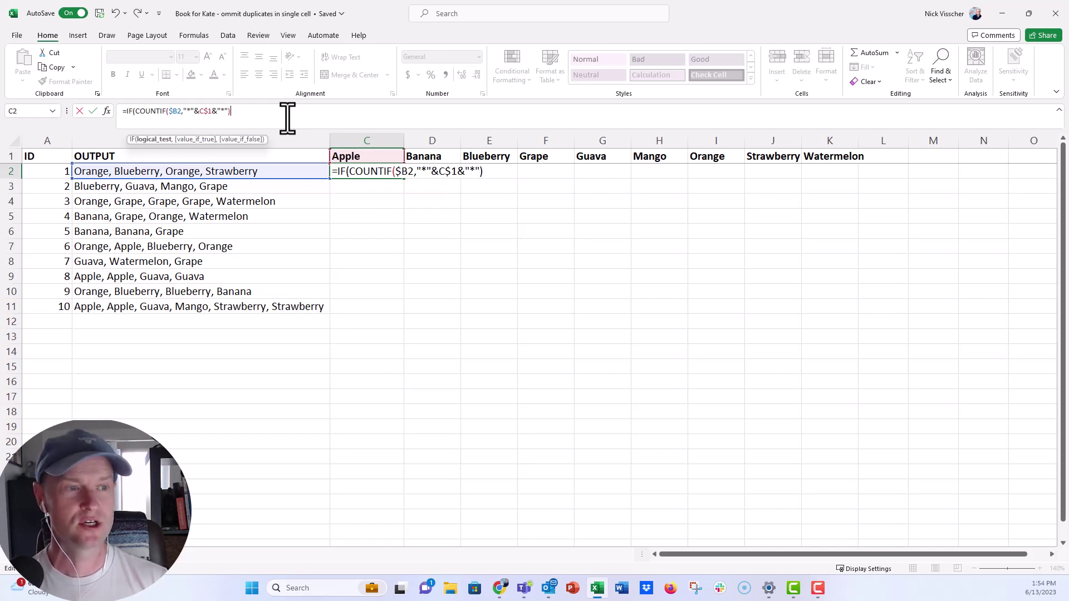
{"action": "type", "text": ","}
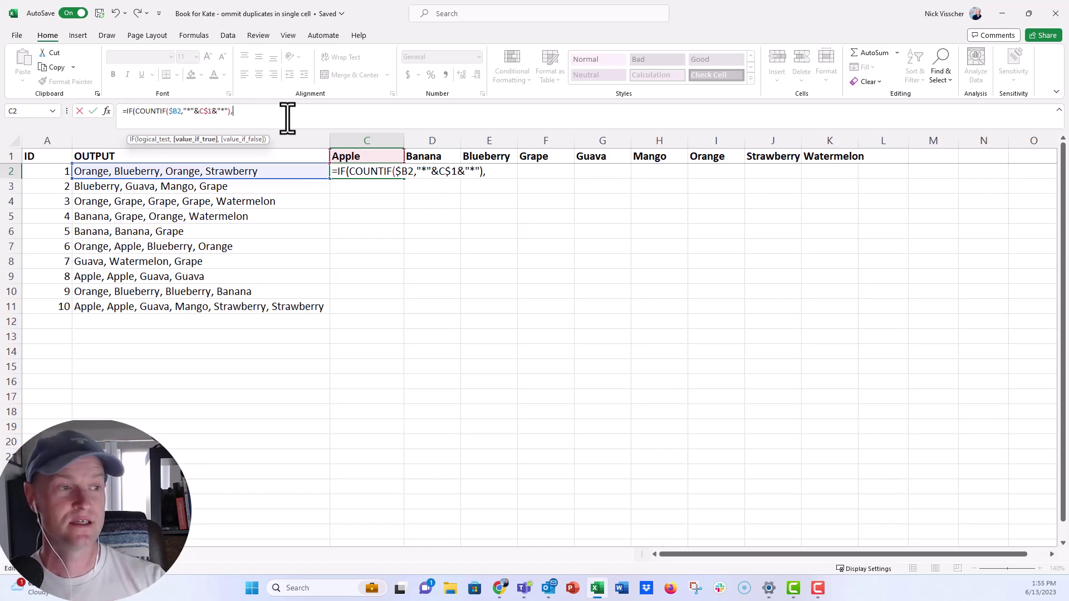
{"action": "left_click", "coordinate": [376, 154]}
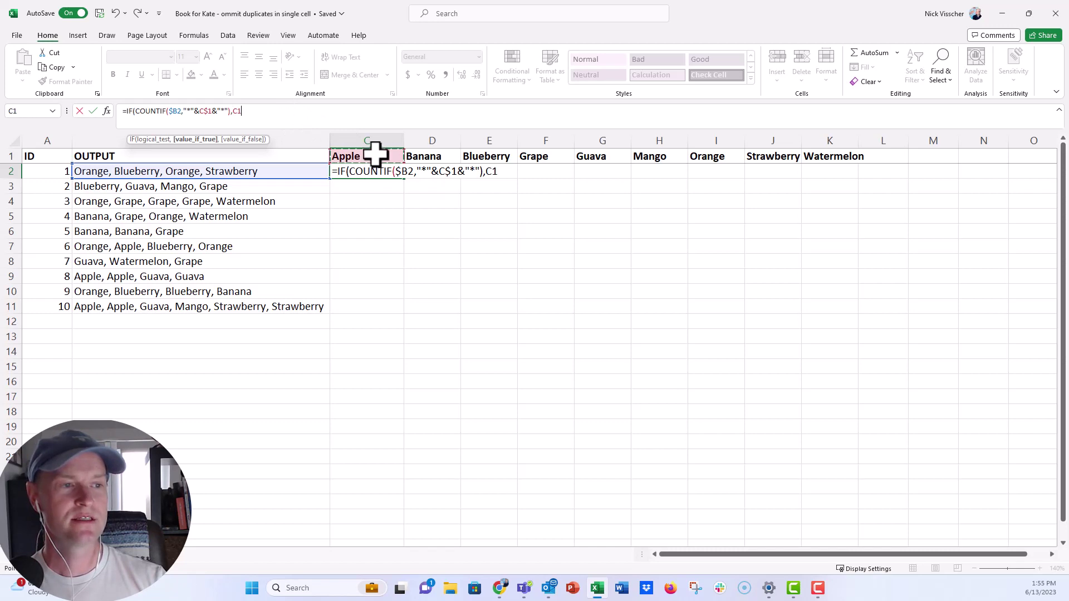
{"action": "left_click", "coordinate": [238, 111]}
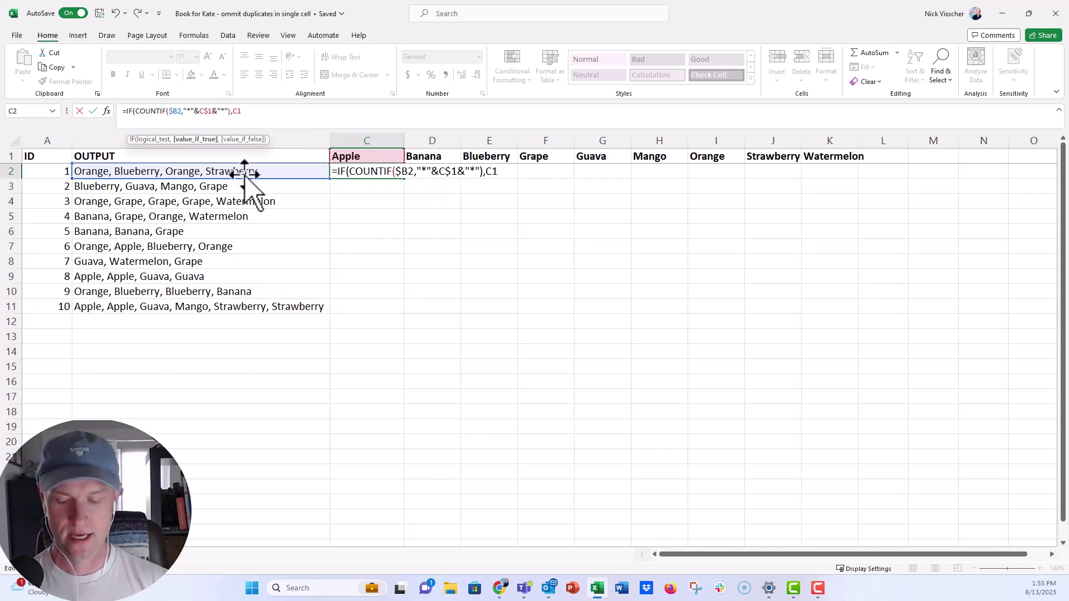
{"action": "type", "text": "$"}
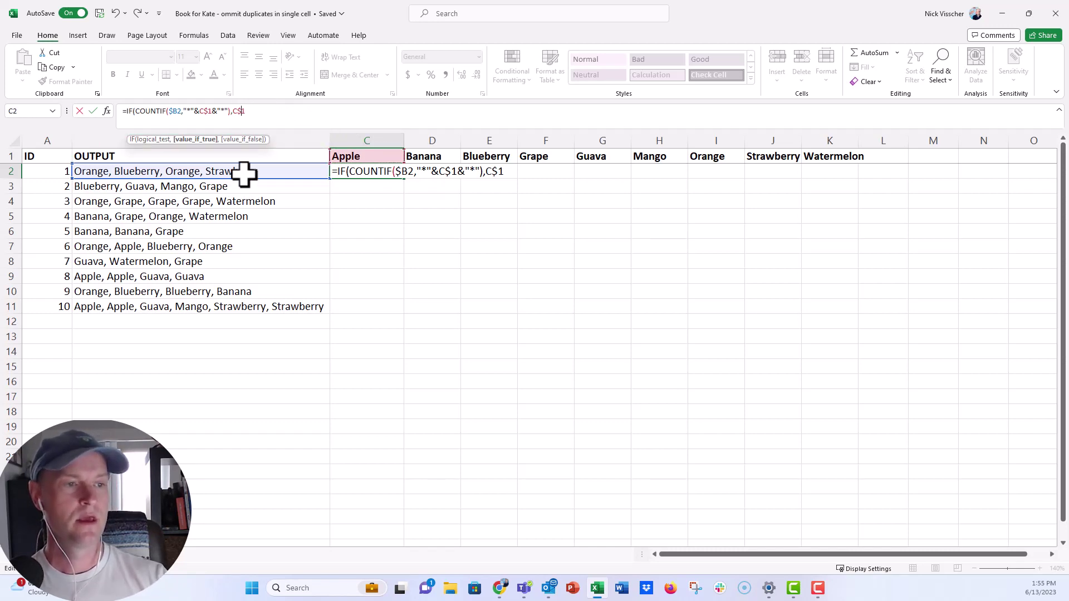
{"action": "left_click", "coordinate": [257, 114]}
{"action": "type", "text": ","}
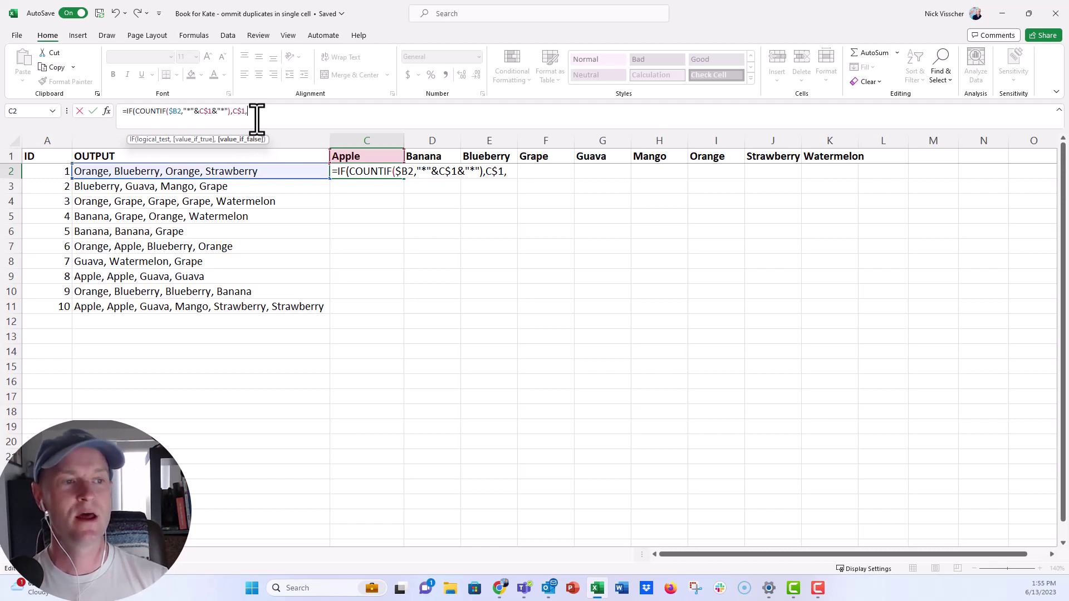
{"action": "type", "text": "\"\""}
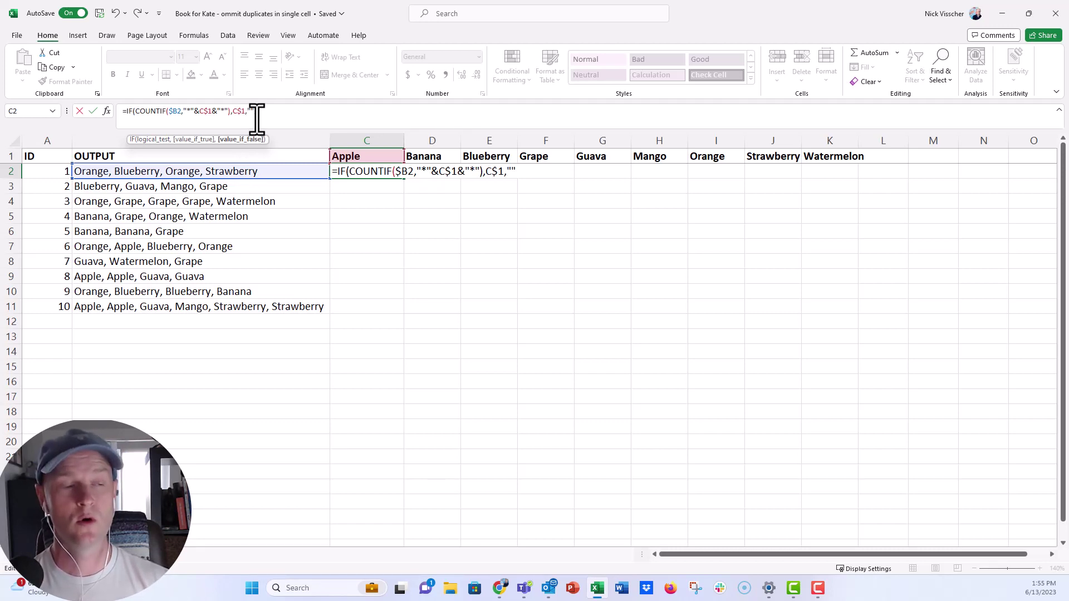
{"action": "type", "text": ")"}
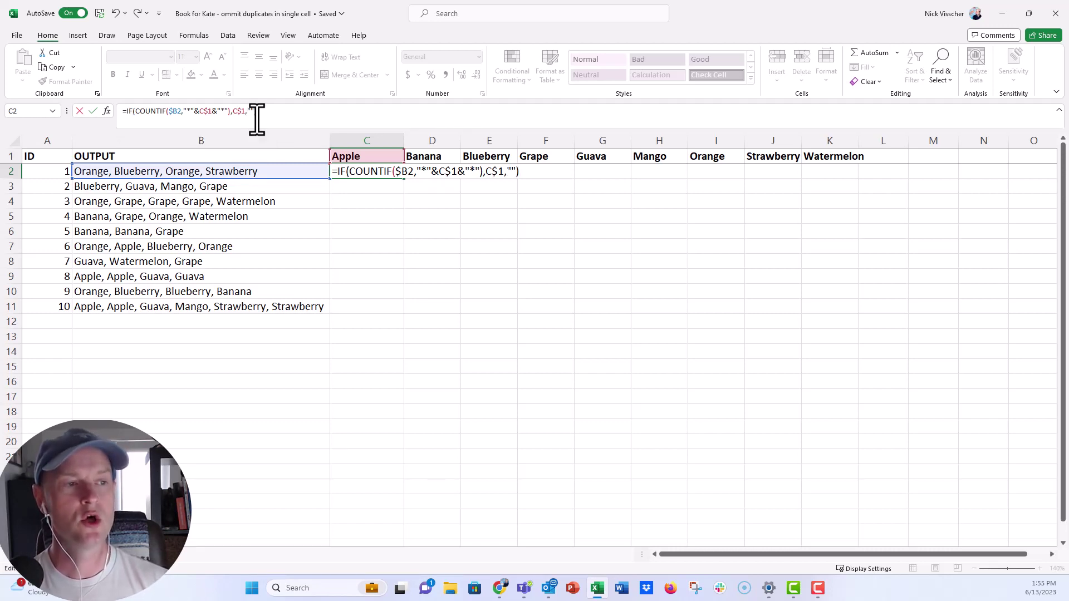
{"action": "key", "text": "Return"}
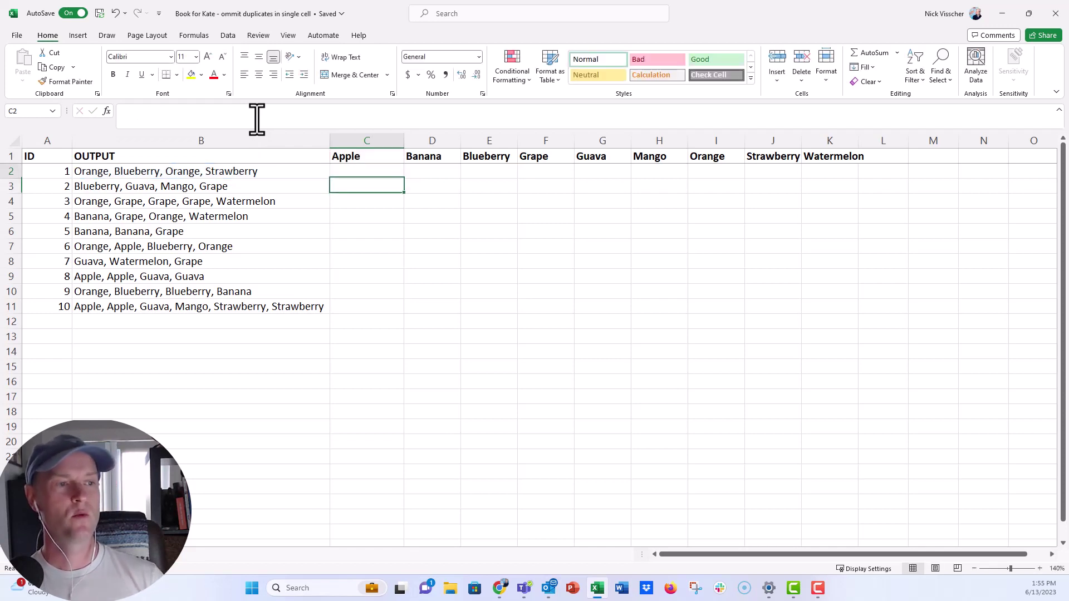
- Fill the Apple flag formula down to C11, check row 7, and select C2:C11
{"action": "key", "text": "Up"}
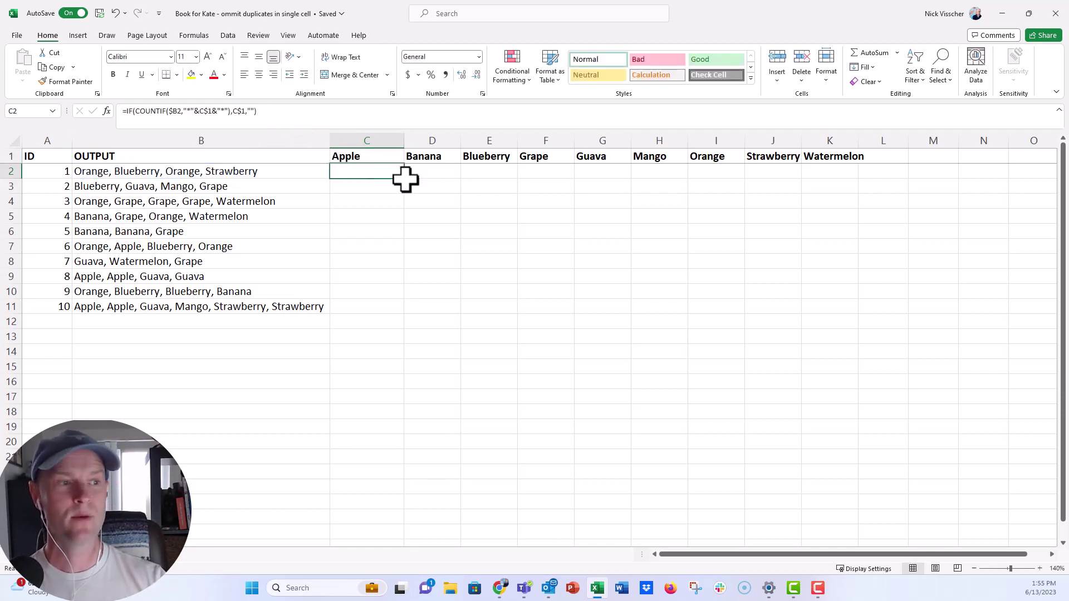
{"action": "left_click_drag", "start_coordinate": [405, 178], "coordinate": [389, 317]}
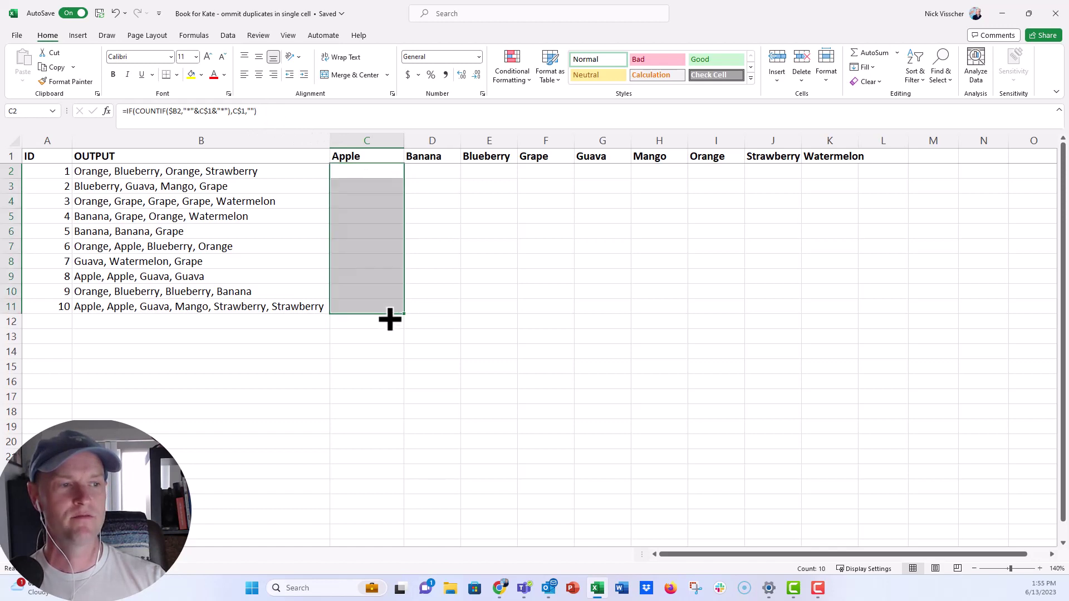
{"action": "left_click", "coordinate": [369, 248]}
{"action": "key", "text": "Left"}
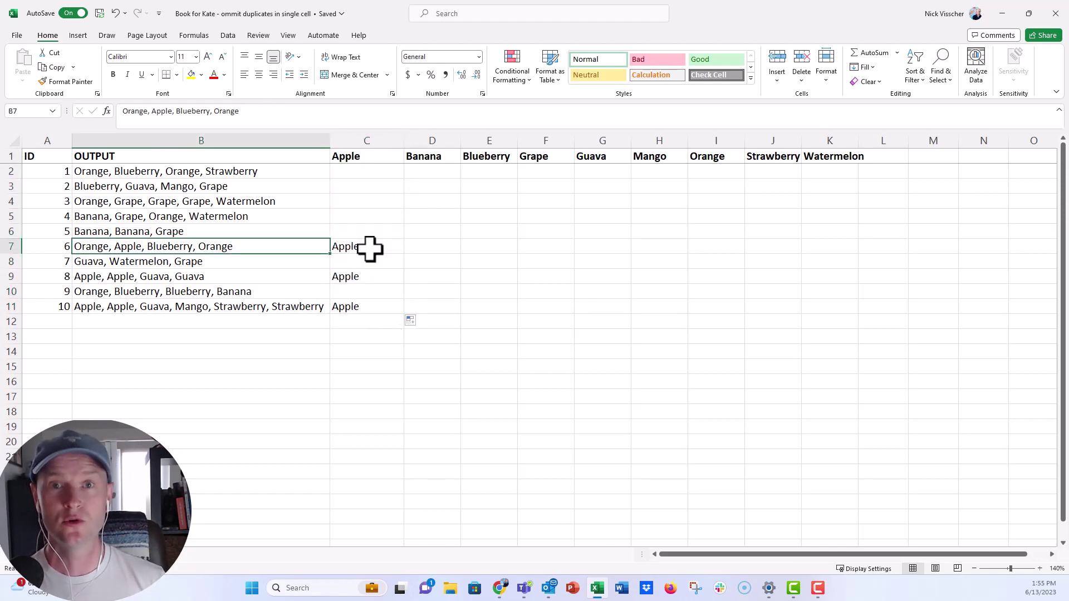
{"action": "key", "text": "Right"}
{"action": "key", "text": "Down"}
{"action": "key", "text": "Down"}
{"action": "key", "text": "Down"}
{"action": "key", "text": "Down"}
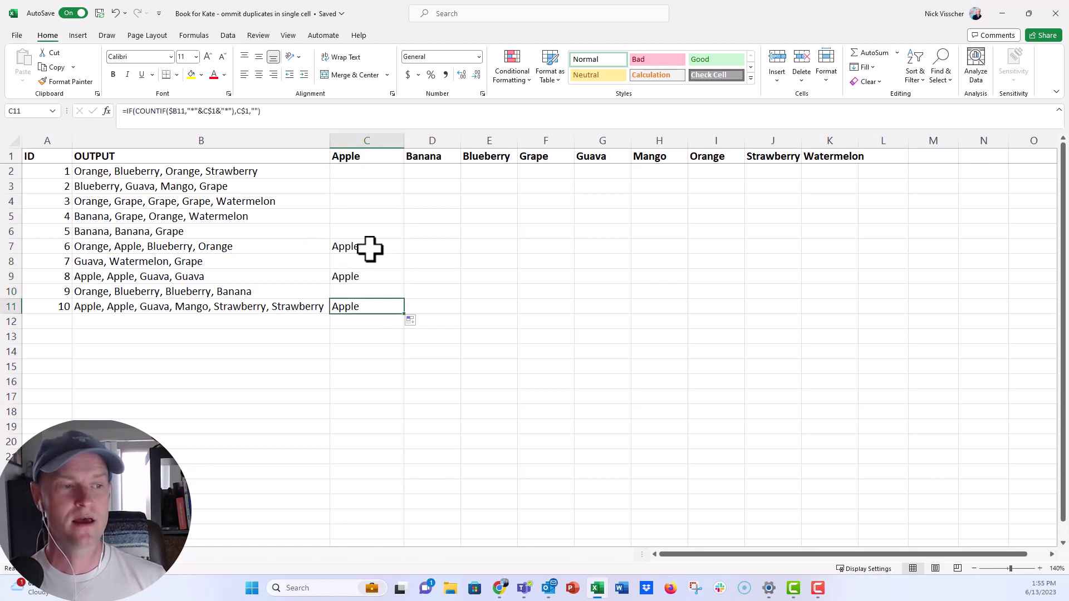
{"action": "key", "text": "shift+Up"}
{"action": "key", "text": "shift+Up"}
{"action": "key", "text": "shift+Up"}
{"action": "key", "text": "shift+Up"}
{"action": "key", "text": "shift+Up"}
{"action": "key", "text": "shift+Up"}
{"action": "key", "text": "shift+Up"}
{"action": "key", "text": "shift+Up"}
{"action": "key", "text": "shift+Up"}
{"action": "key", "text": "shift+Up"}
{"action": "key", "text": "shift+Down"}
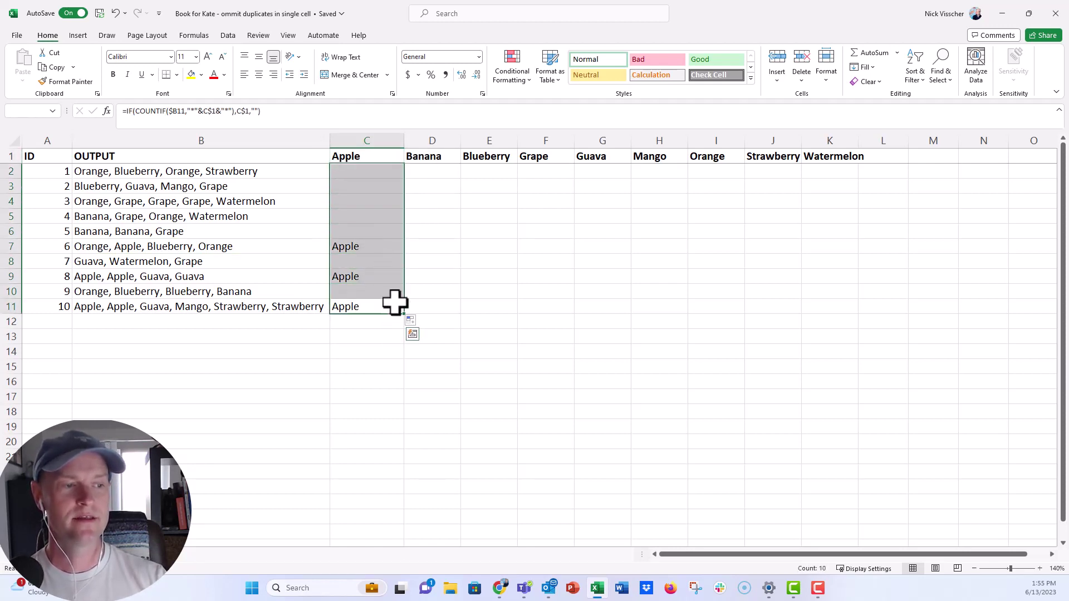
- Copy the C2:C11 flag formulas right through column K (Watermelon), then return to B2
{"action": "left_click_drag", "start_coordinate": [403, 318], "coordinate": [869, 323]}
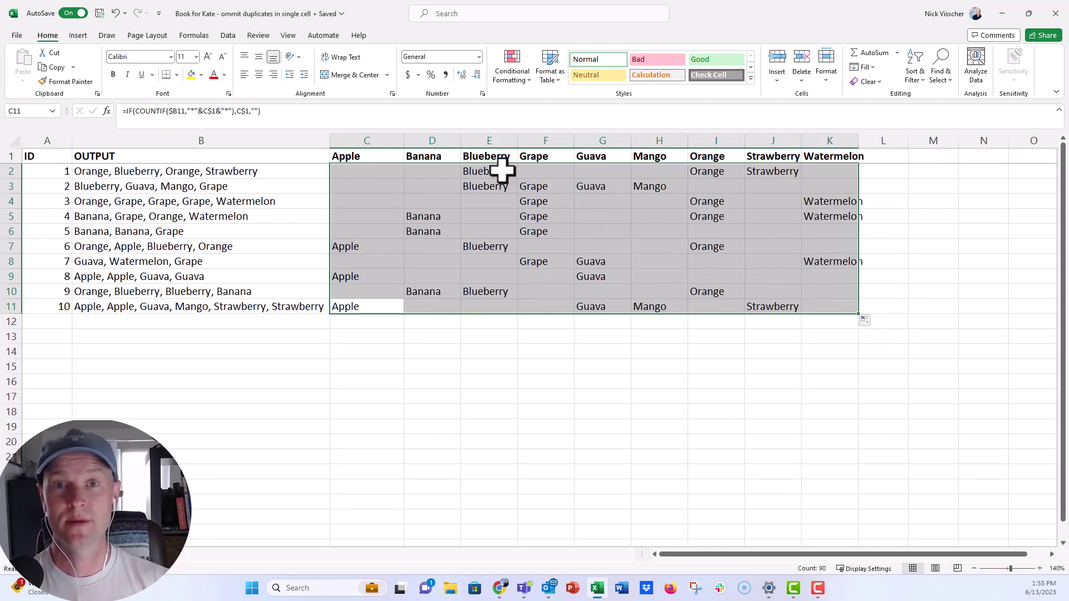
{"action": "left_click", "coordinate": [290, 167]}
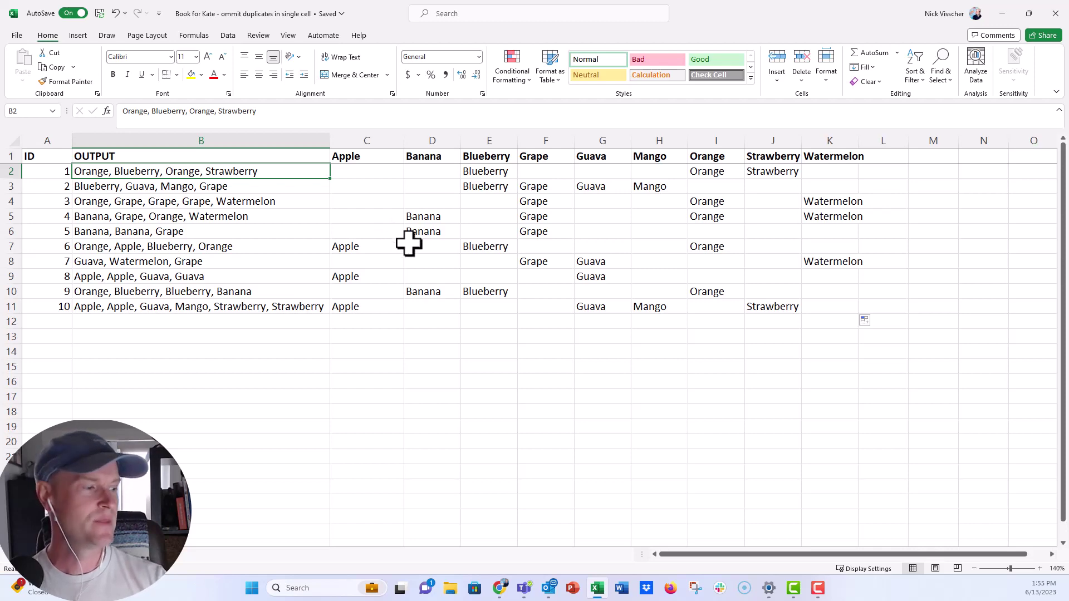
- Enter =TEXTJOIN(", ",TRUE,C2:K2) in M2 to join row 2's fruit flags
{"action": "left_click_drag", "start_coordinate": [981, 555], "coordinate": [1052, 558]}
{"action": "left_click", "coordinate": [490, 171]}
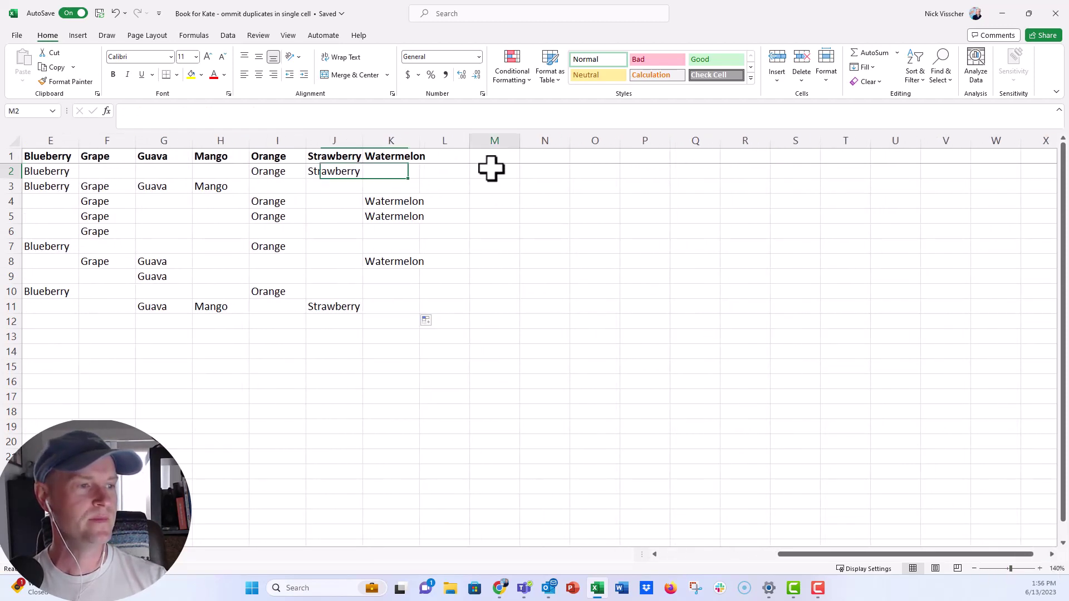
{"action": "type", "text": "="}
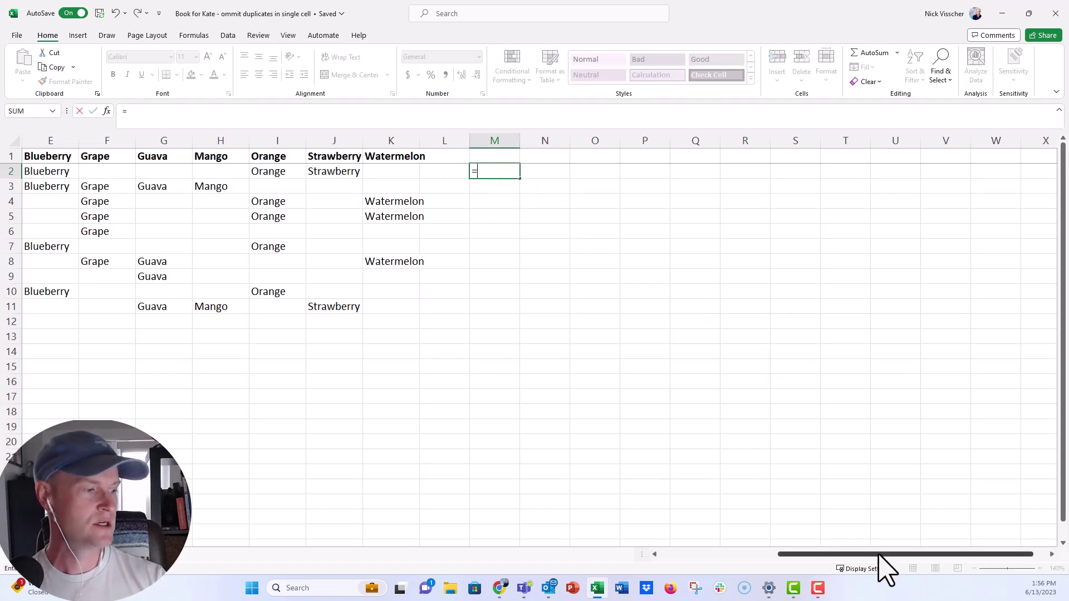
{"action": "left_click_drag", "start_coordinate": [883, 567], "coordinate": [878, 570]}
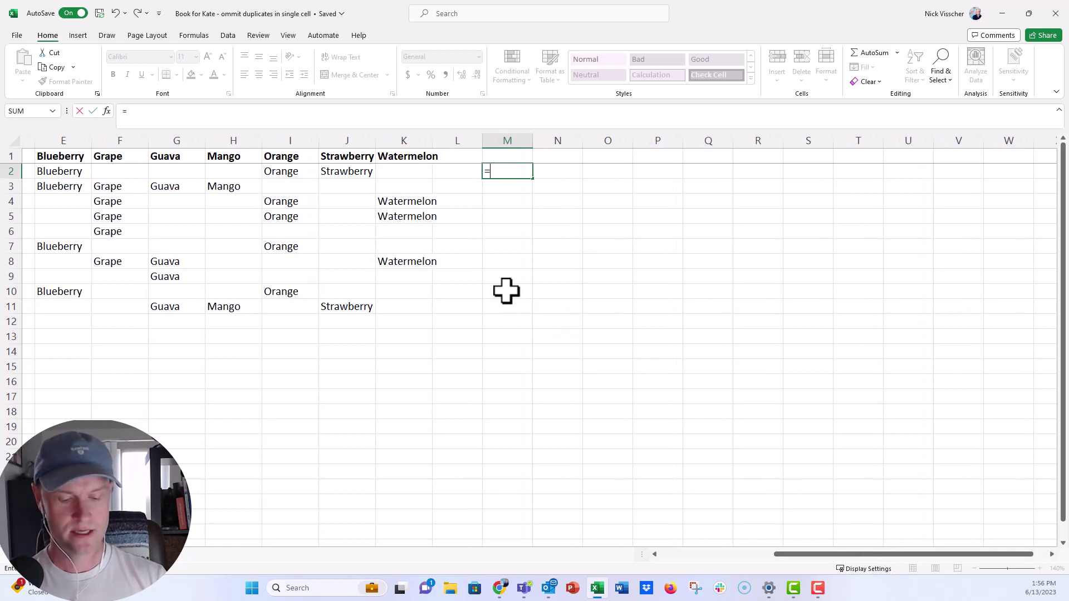
{"action": "type", "text": "TEXTJ"}
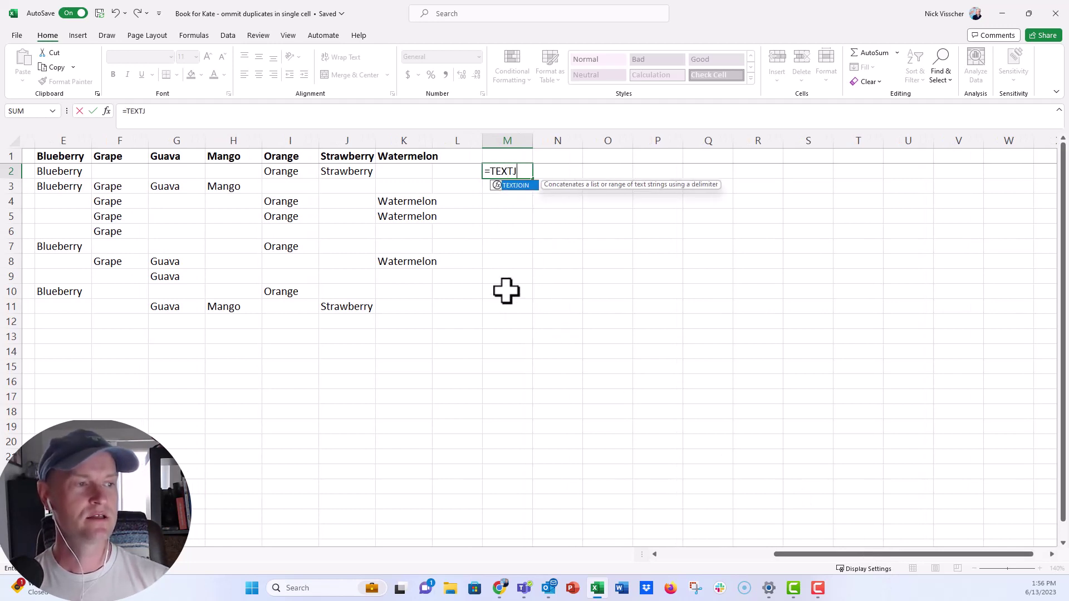
{"action": "type", "text": "OIN("}
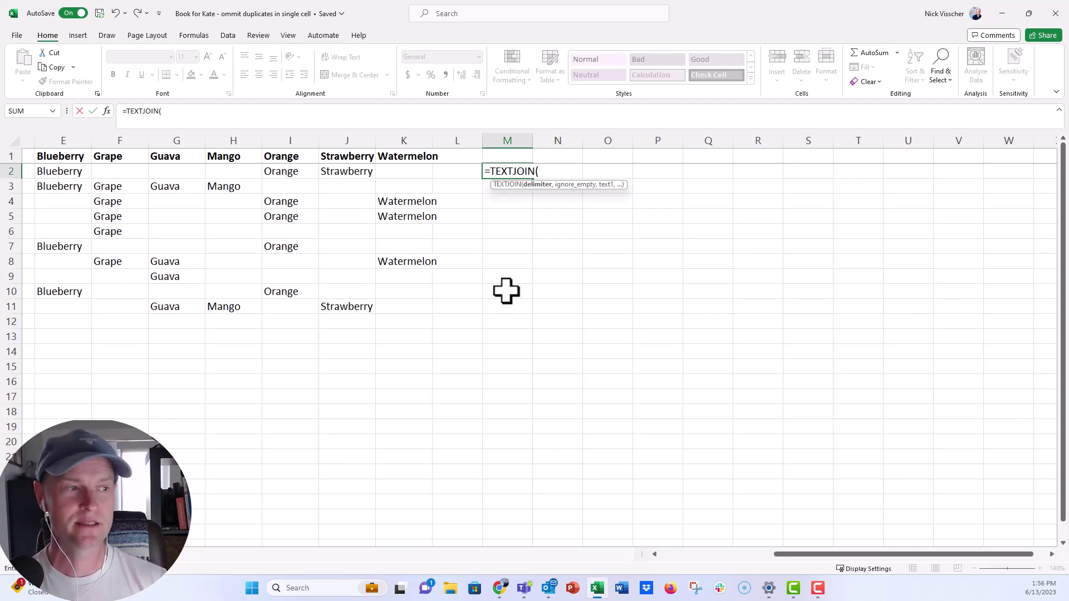
{"action": "type", "text": "\", \""}
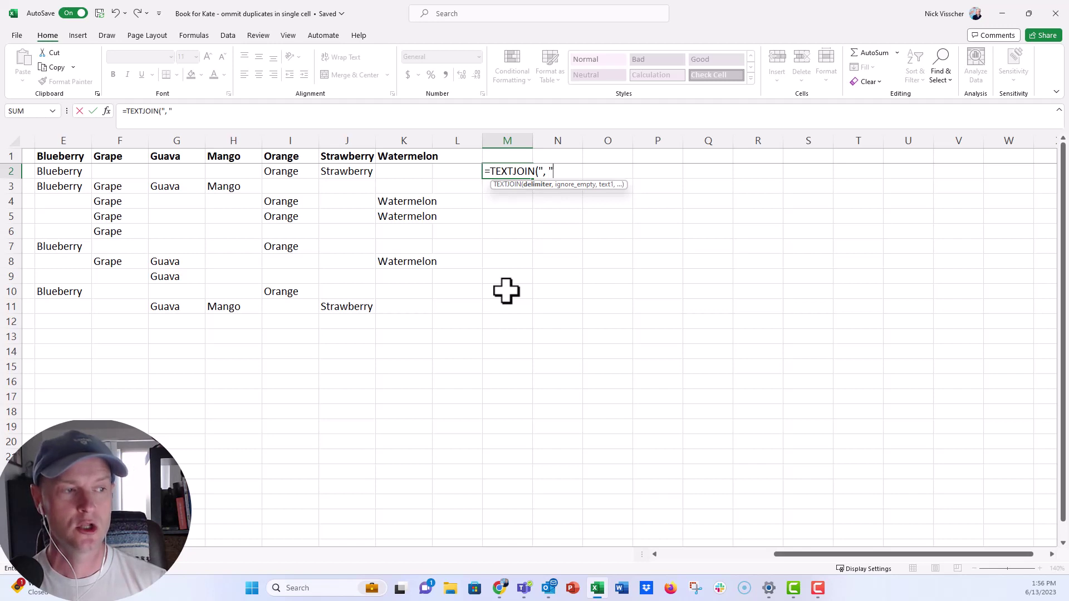
{"action": "type", "text": ","}
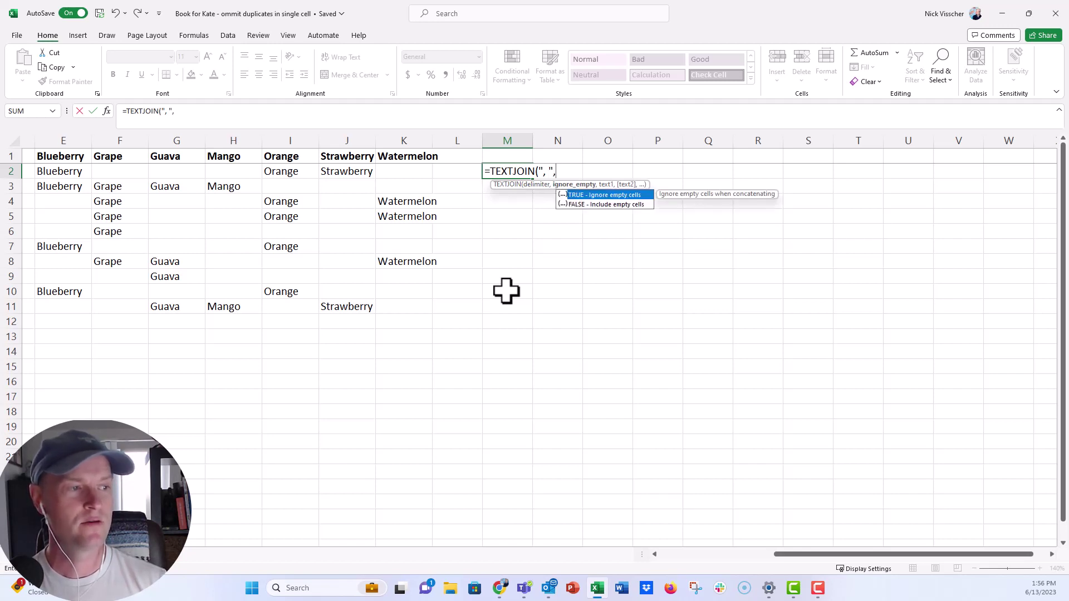
{"action": "double_click", "coordinate": [585, 197]}
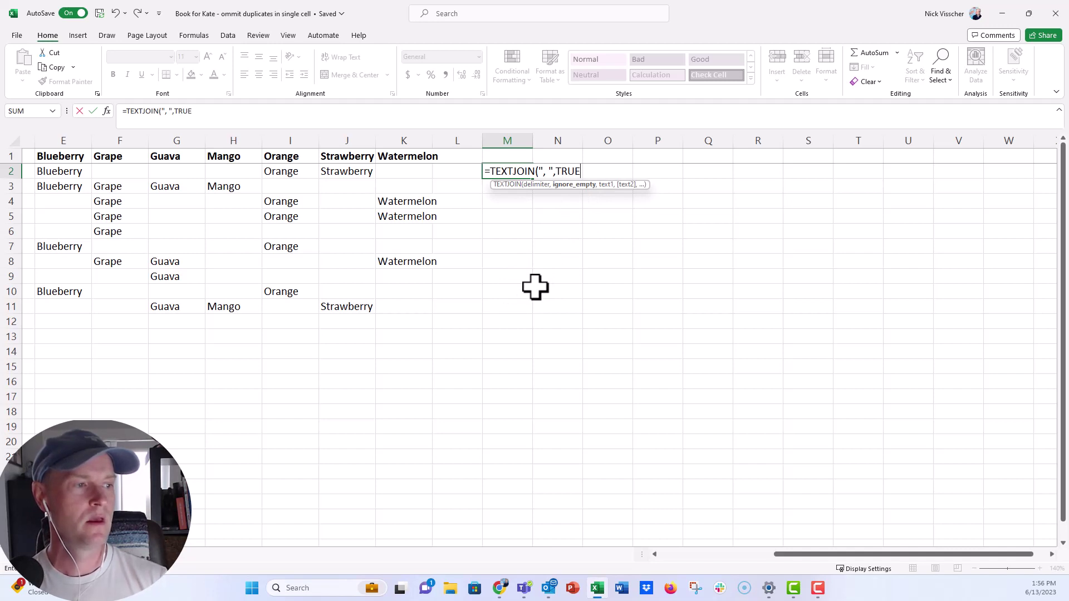
{"action": "type", "text": ","}
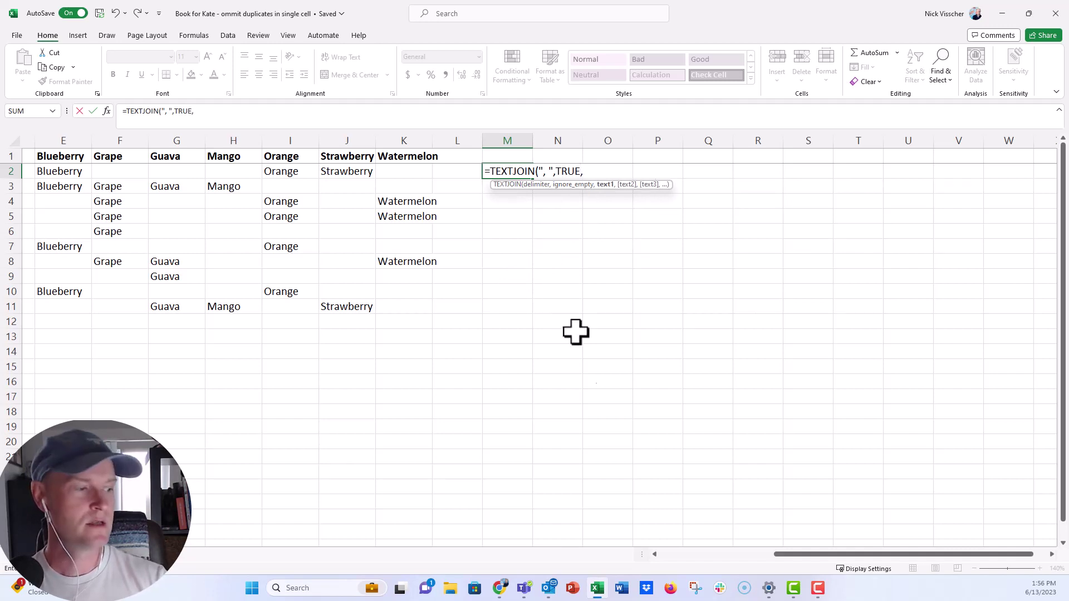
{"action": "left_click_drag", "start_coordinate": [775, 555], "coordinate": [718, 553]}
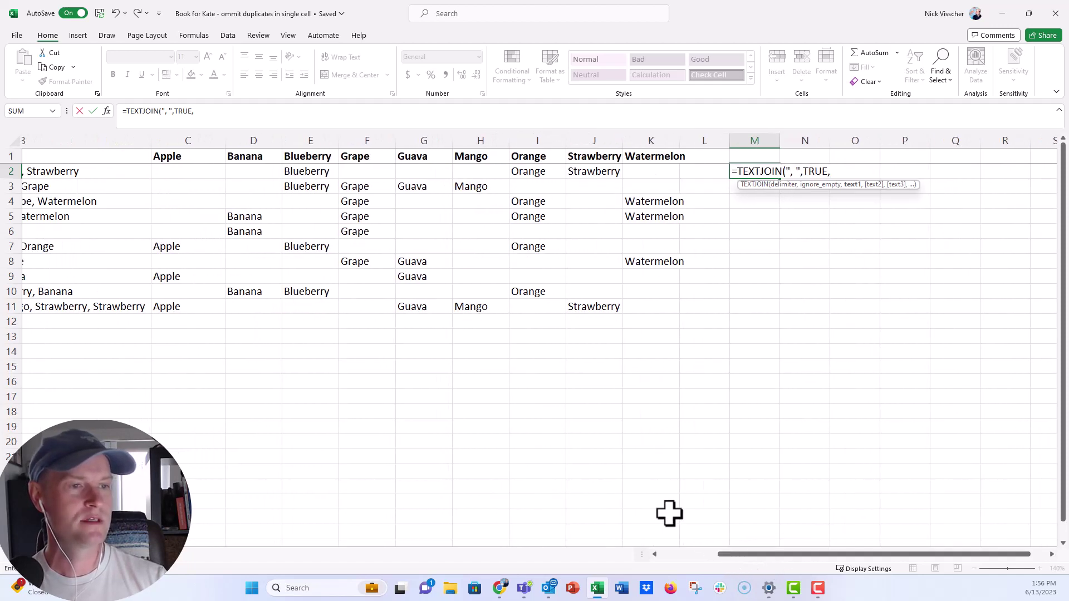
{"action": "left_click_drag", "start_coordinate": [192, 171], "coordinate": [654, 174]}
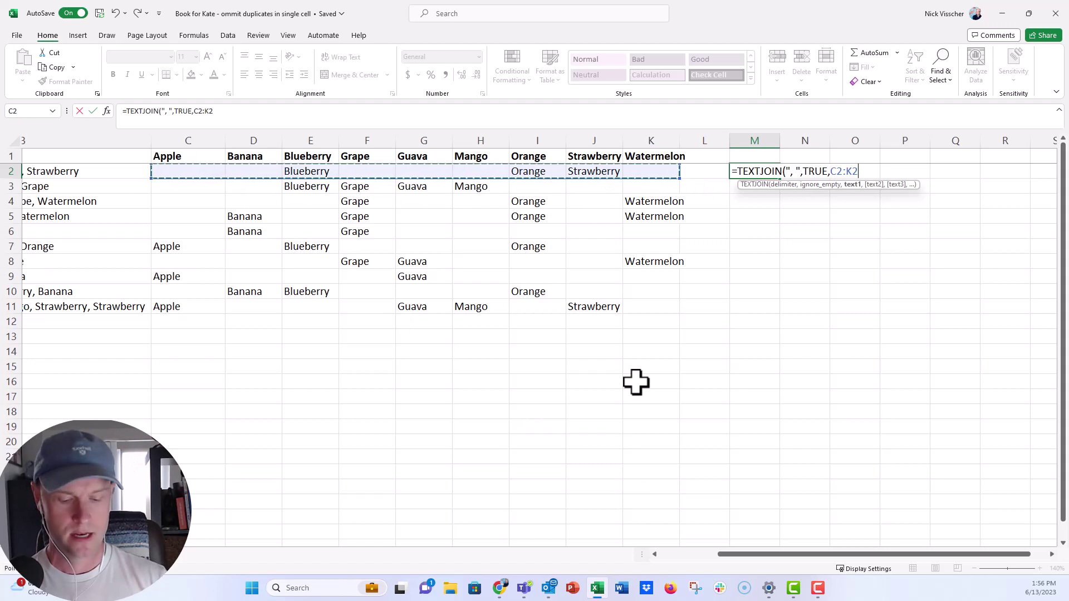
{"action": "type", "text": ")"}
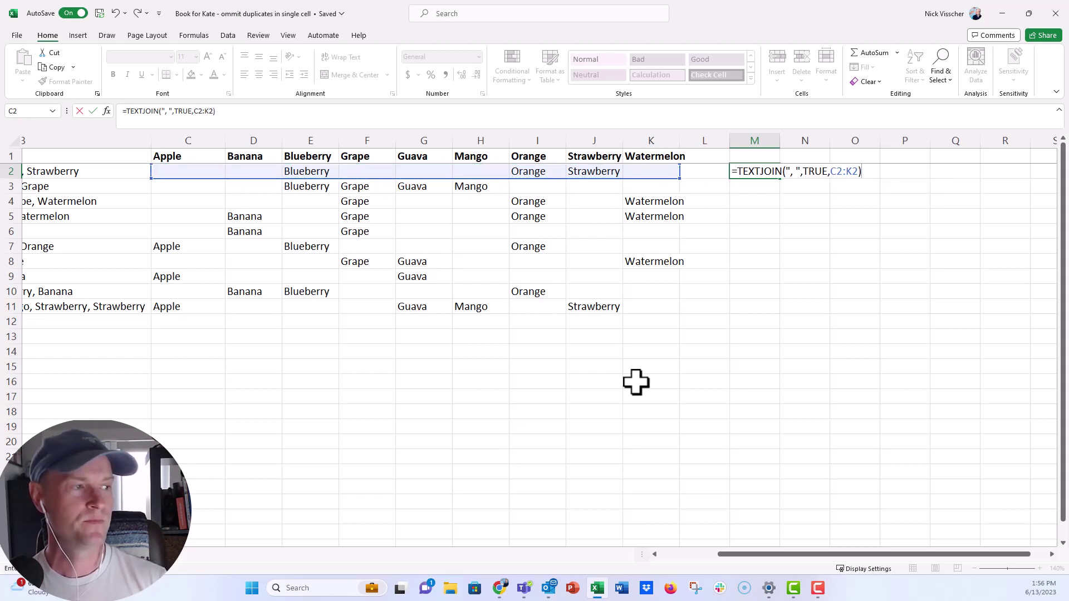
{"action": "key", "text": "Return"}
- Fill the M2 TEXTJOIN formula down to M11, then return to B2
{"action": "key", "text": "Up"}
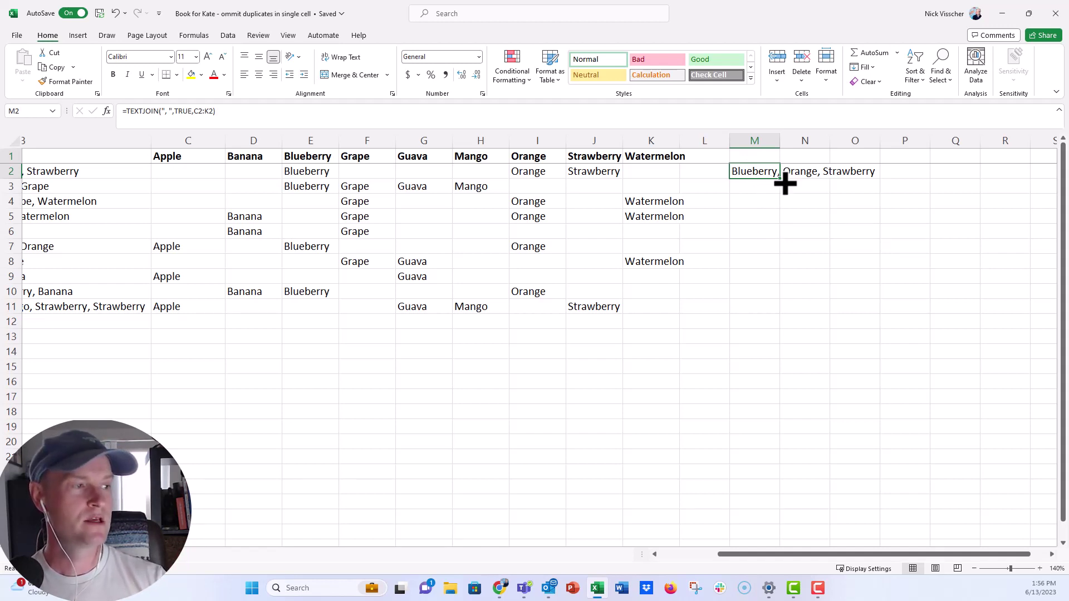
{"action": "left_click_drag", "start_coordinate": [785, 184], "coordinate": [766, 311]}
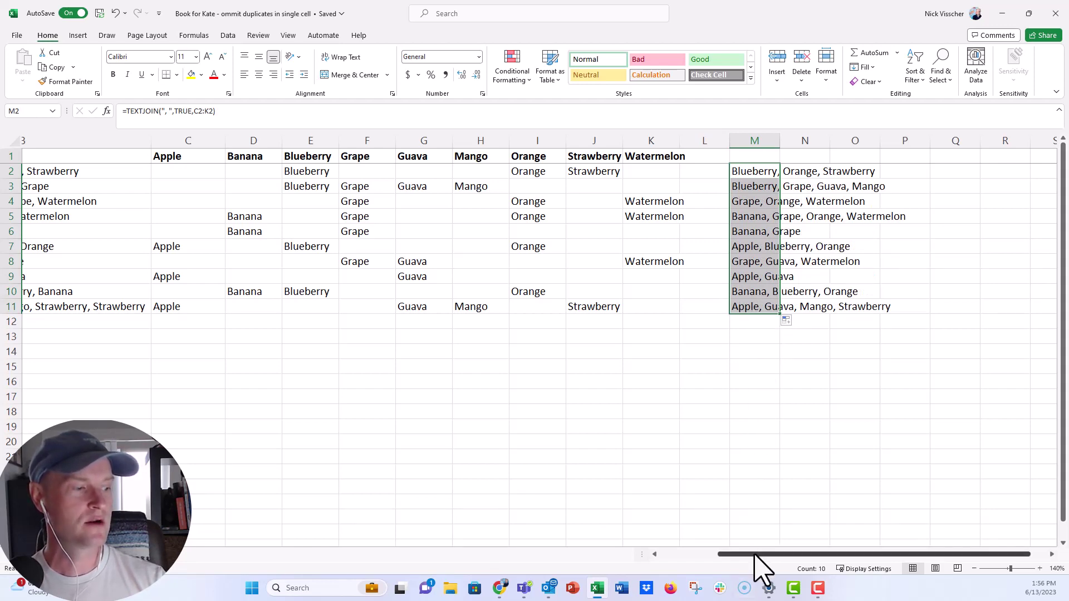
{"action": "left_click_drag", "start_coordinate": [757, 554], "coordinate": [675, 555]}
{"action": "left_click", "coordinate": [310, 172]}
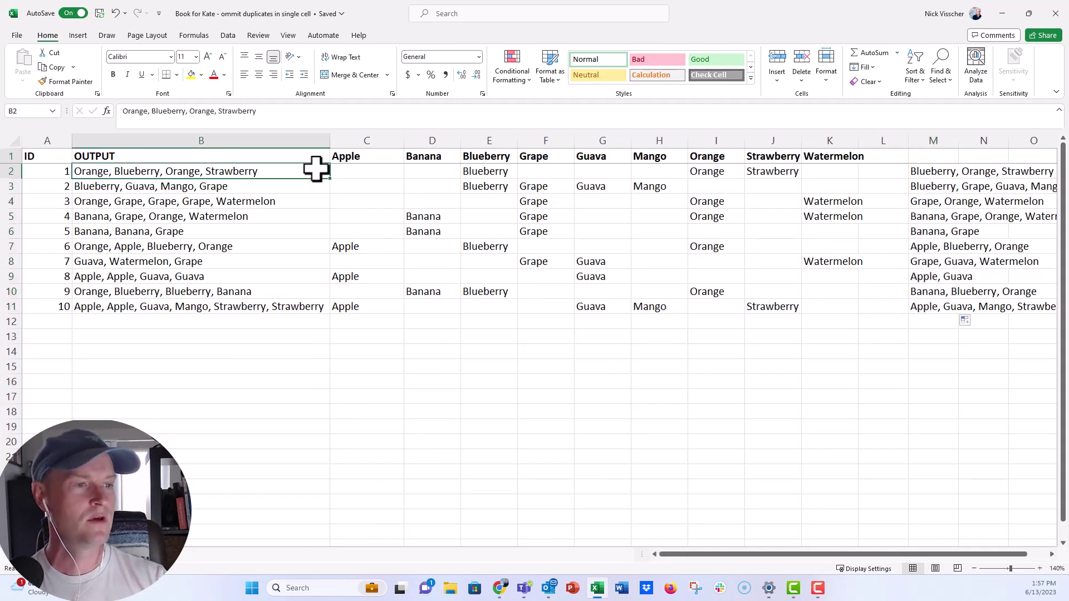
- Insert a blank column C before the Apple column
{"action": "left_click", "coordinate": [369, 139]}
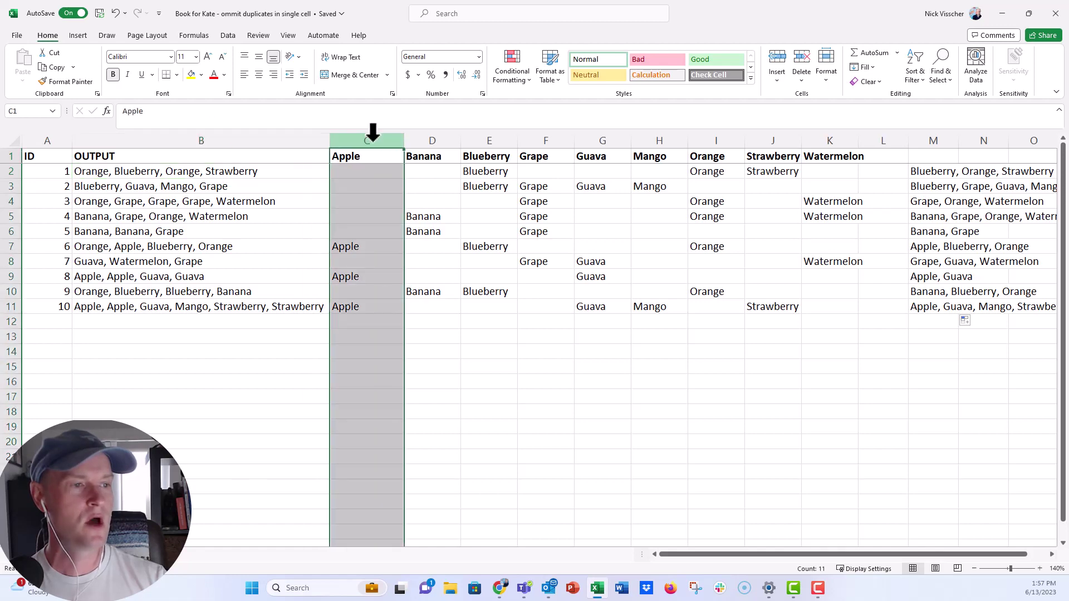
{"action": "left_click", "coordinate": [782, 65]}
{"action": "left_click", "coordinate": [385, 173]}
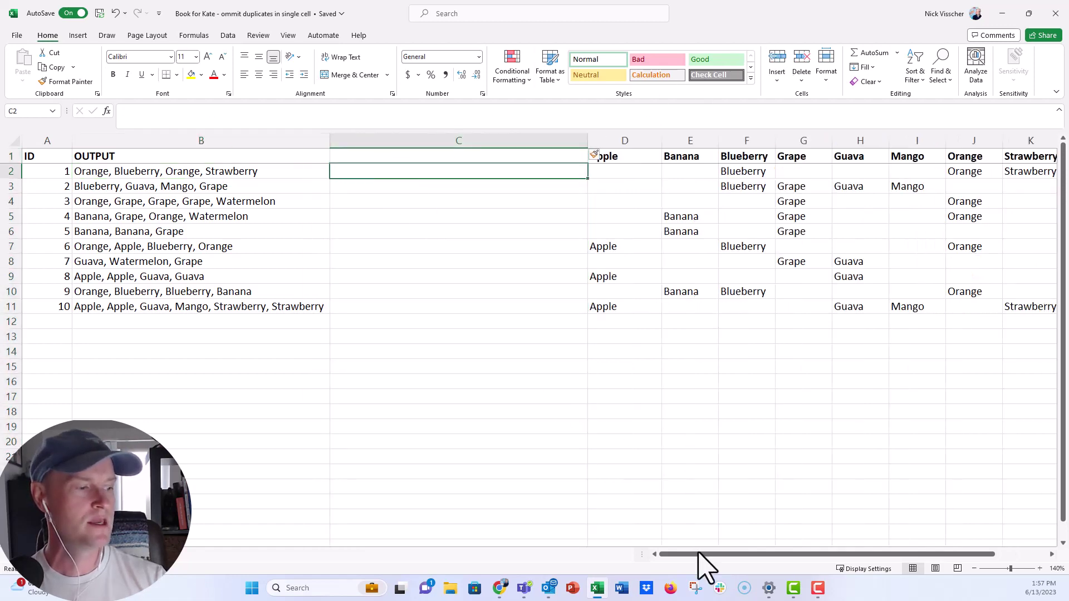
- Copy the joined lists N2:N11 and paste them as values into C2:C11
{"action": "left_click_drag", "start_coordinate": [707, 555], "coordinate": [874, 553]}
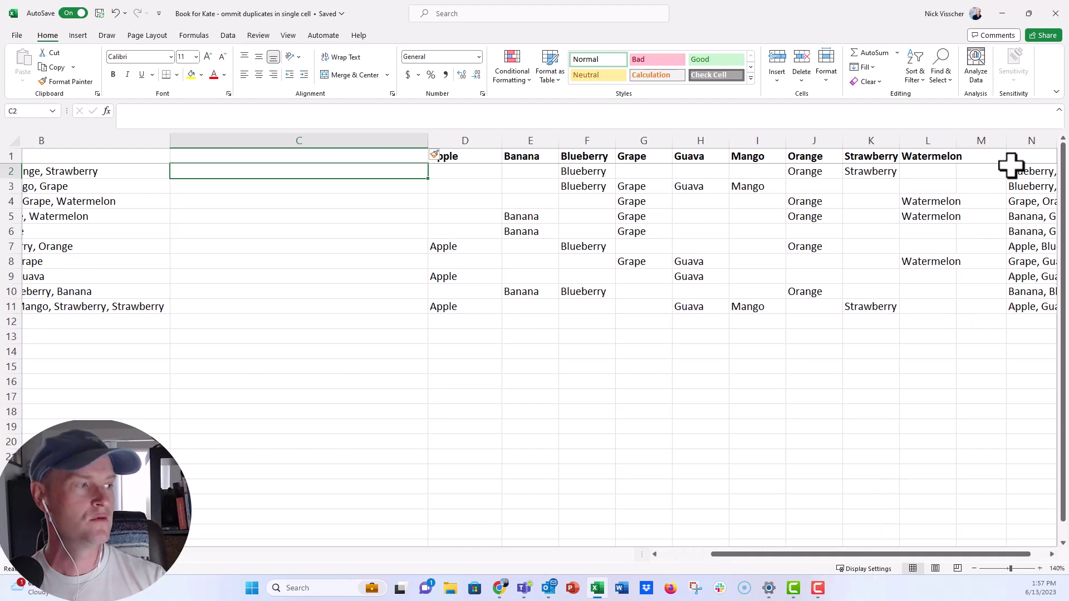
{"action": "left_click_drag", "start_coordinate": [1012, 170], "coordinate": [1015, 308]}
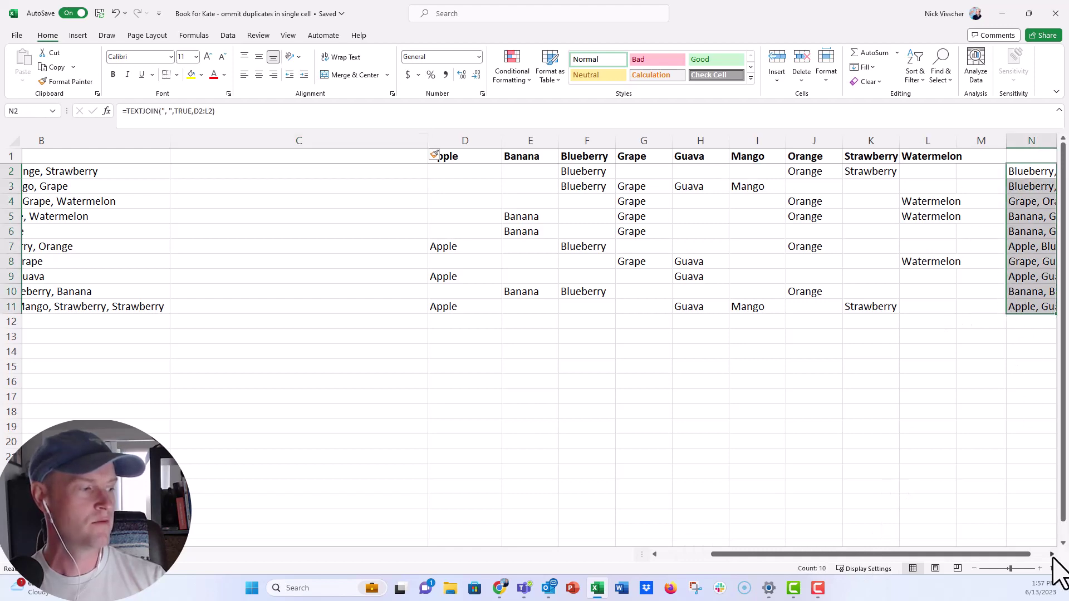
{"action": "left_click", "coordinate": [1052, 554]}
{"action": "key", "text": "ctrl+c"}
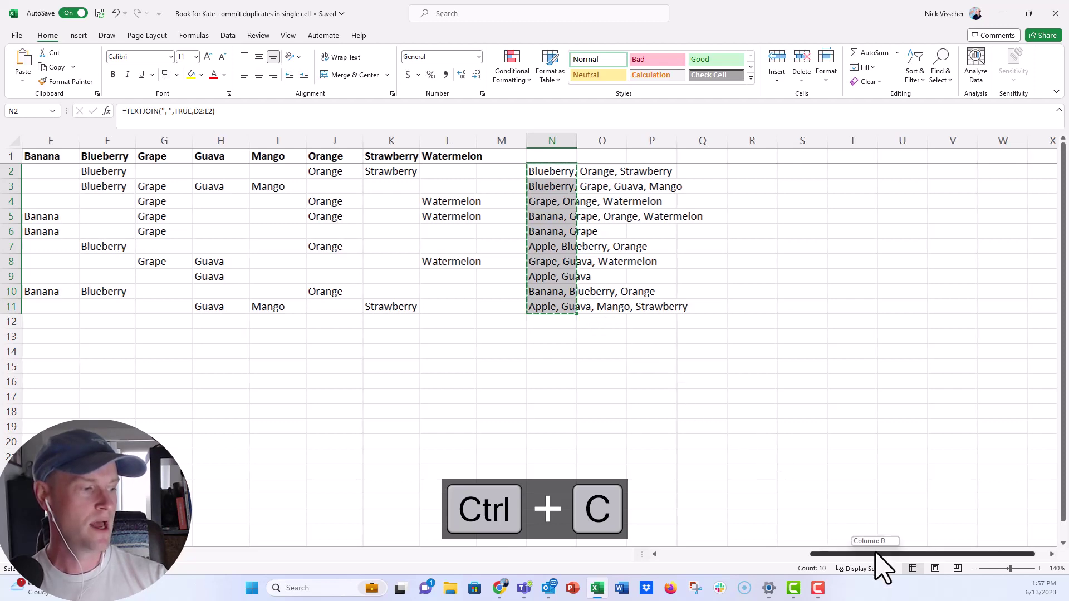
{"action": "left_click_drag", "start_coordinate": [879, 554], "coordinate": [658, 544]}
{"action": "right_click", "coordinate": [382, 172]}
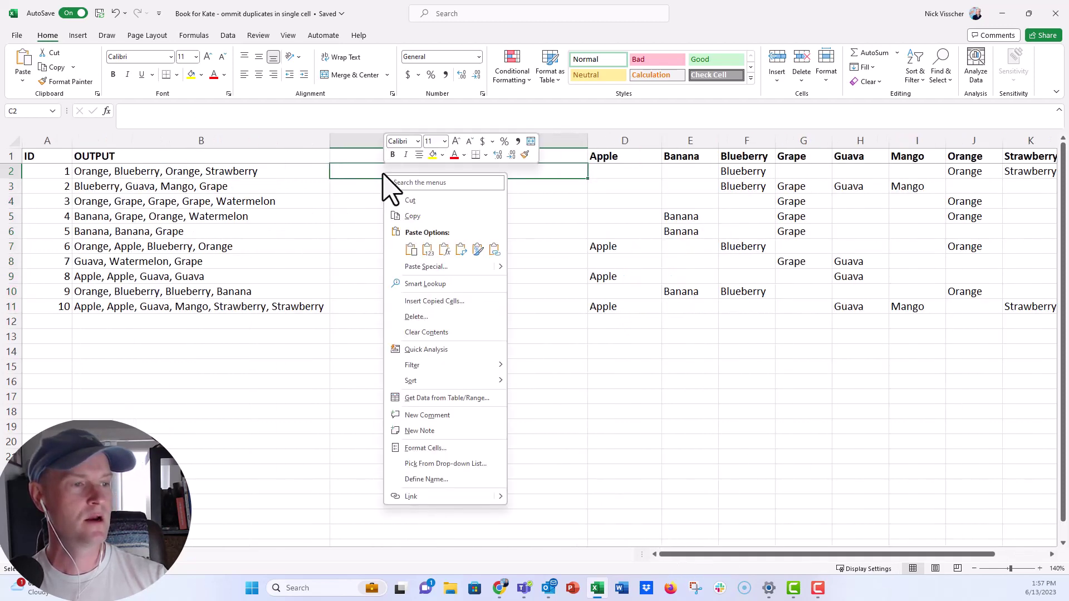
{"action": "left_click", "coordinate": [432, 258]}
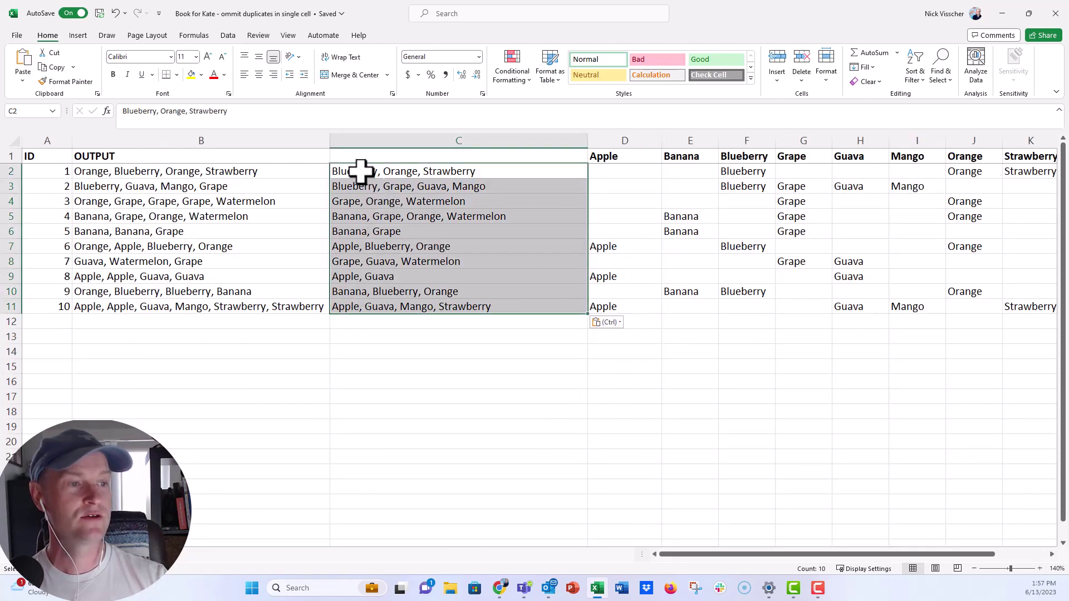
{"action": "left_click_drag", "start_coordinate": [358, 172], "coordinate": [363, 309]}
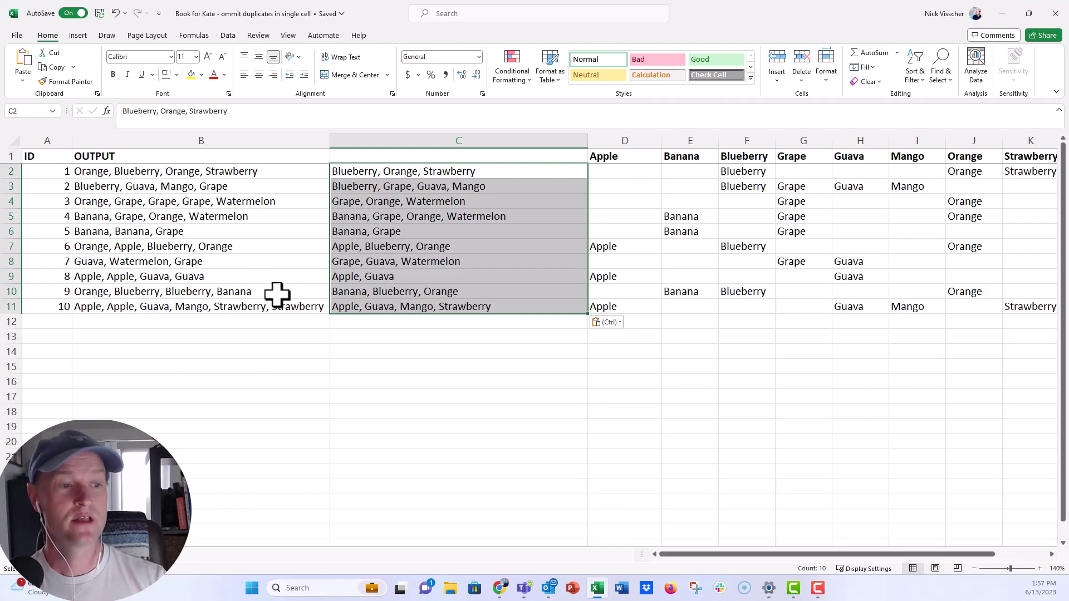
{"action": "left_click", "coordinate": [297, 310]}
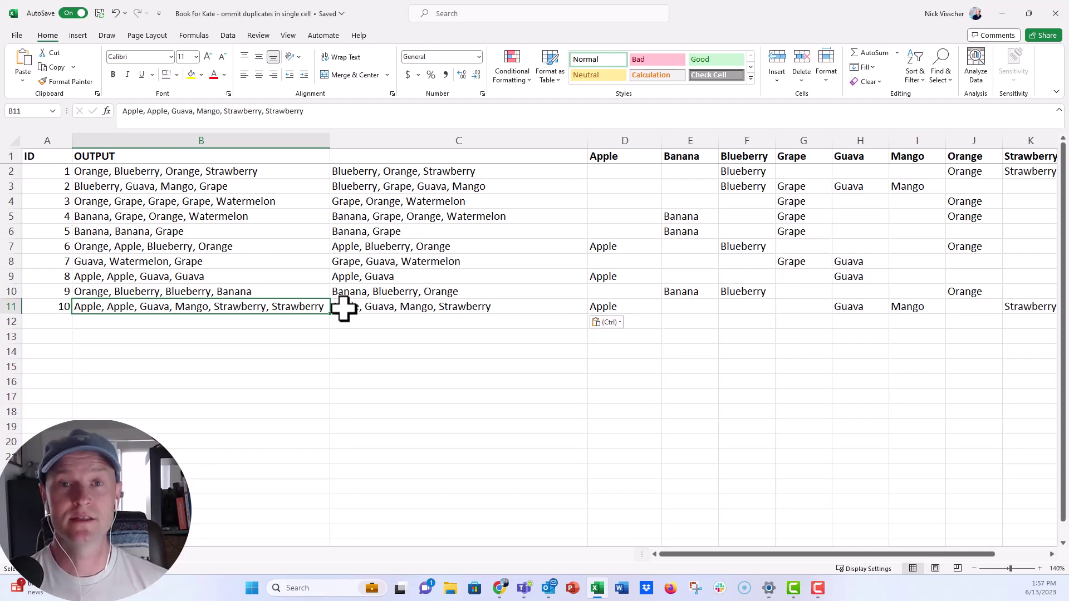
{"action": "left_click", "coordinate": [305, 174]}
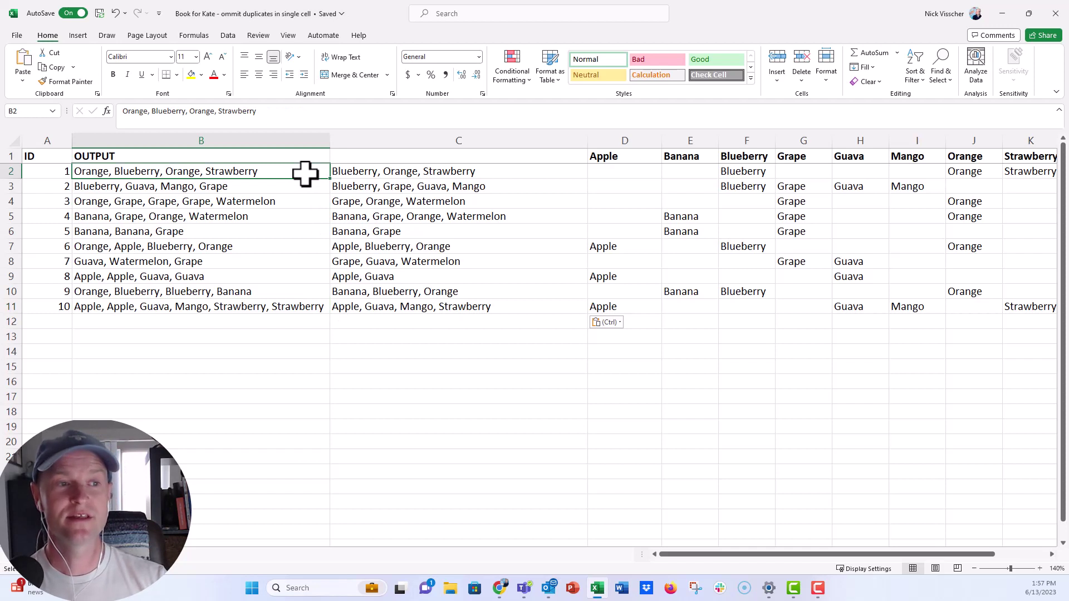